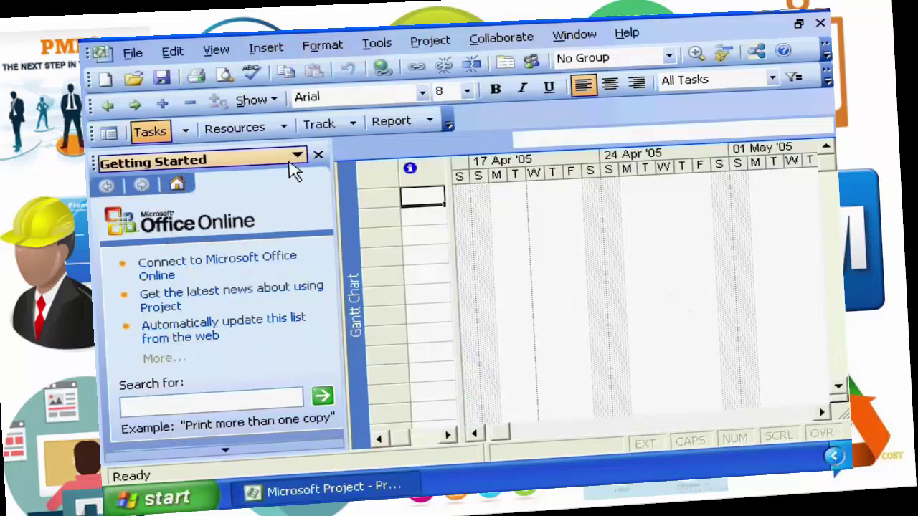
Close the Getting Started and Tasks panes and widen the Gantt table to show the Task Name, Duration and Start columns
left_click(318, 157)
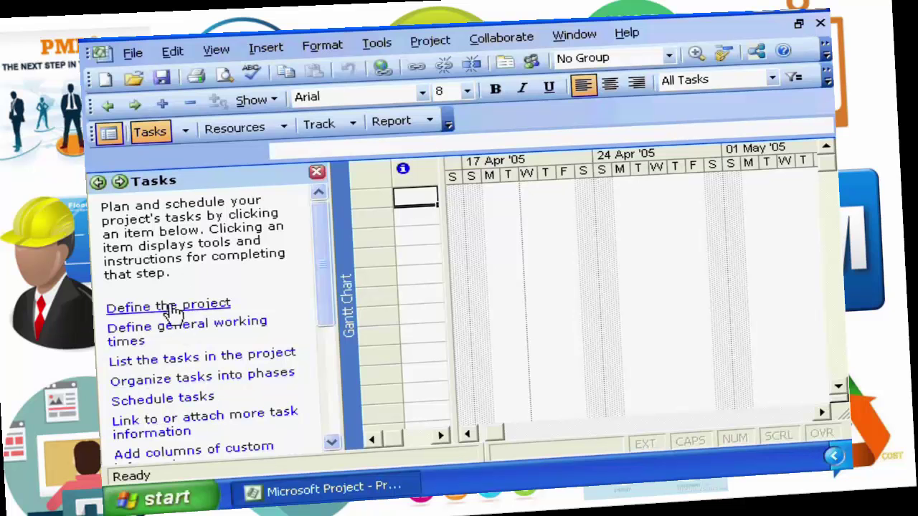
left_click(318, 174)
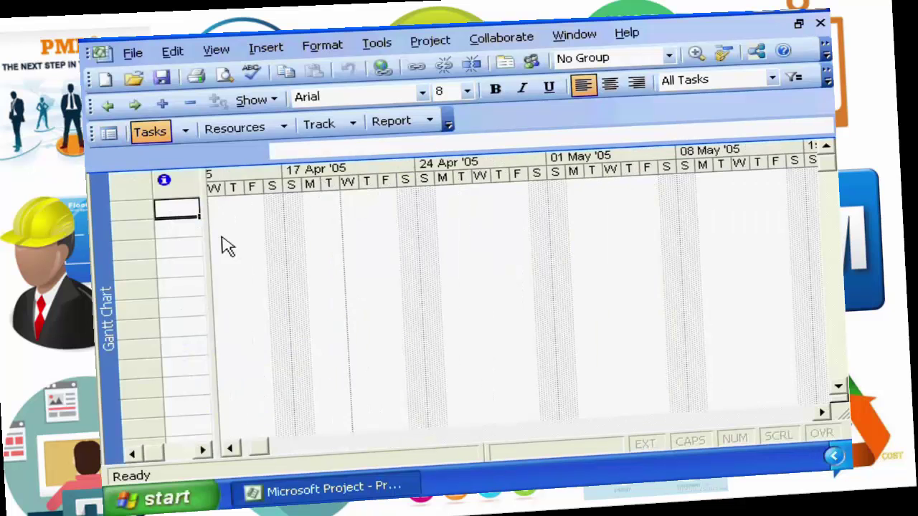
left_click_drag(205, 256, 544, 246)
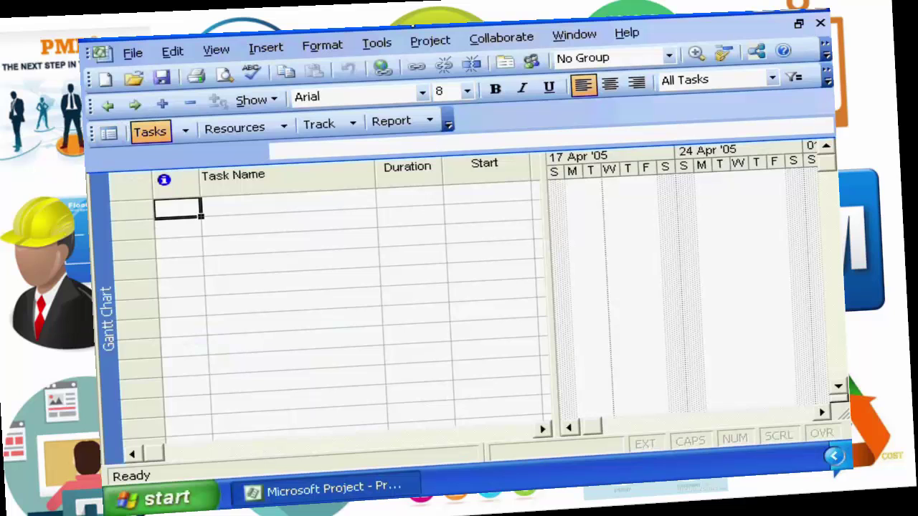
Open the project options and examine the choices available for the default view
left_click(379, 45)
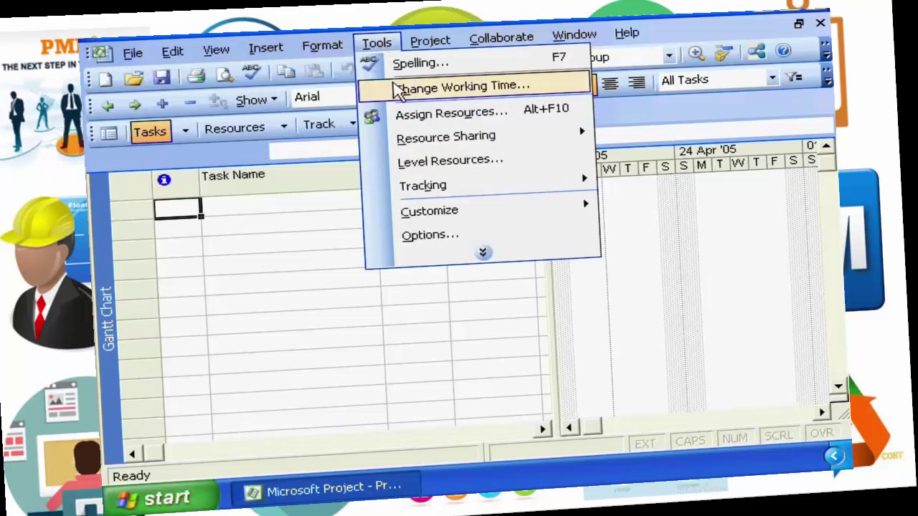
left_click(429, 236)
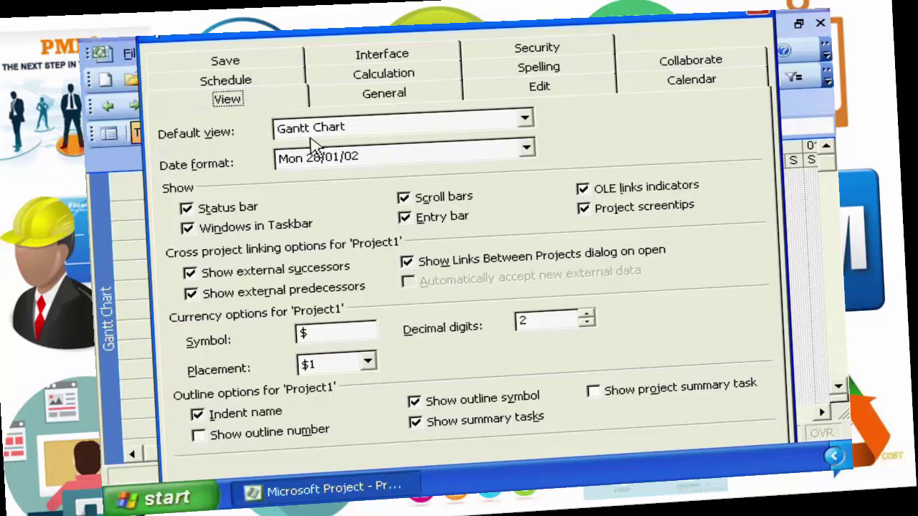
left_click(526, 124)
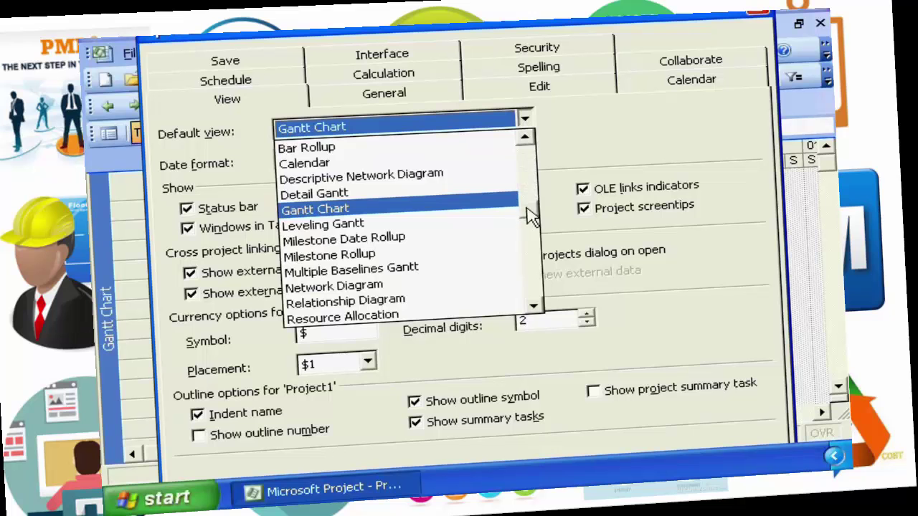
scroll(529, 228, "down", 2)
left_click(538, 310)
left_click(537, 310)
left_click(537, 311)
left_click(527, 139)
left_click(526, 139)
scroll(526, 143, "up", 4)
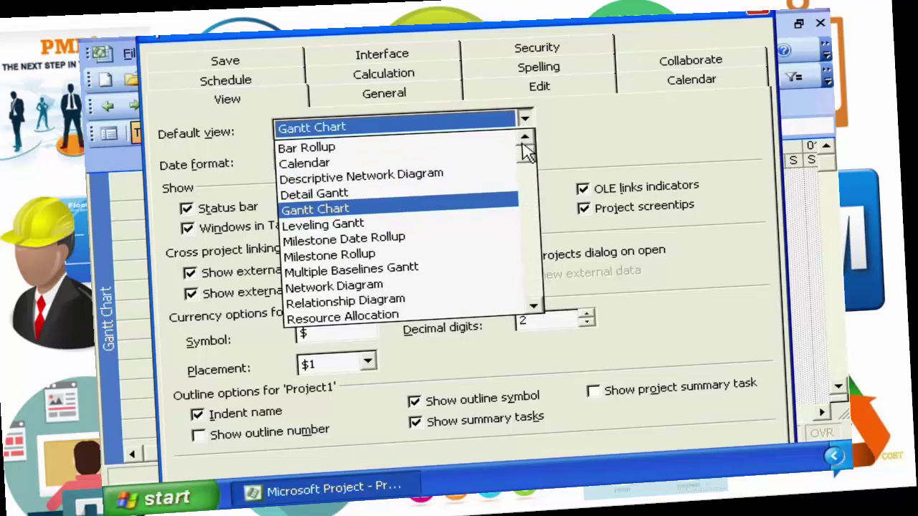
key("Escape")
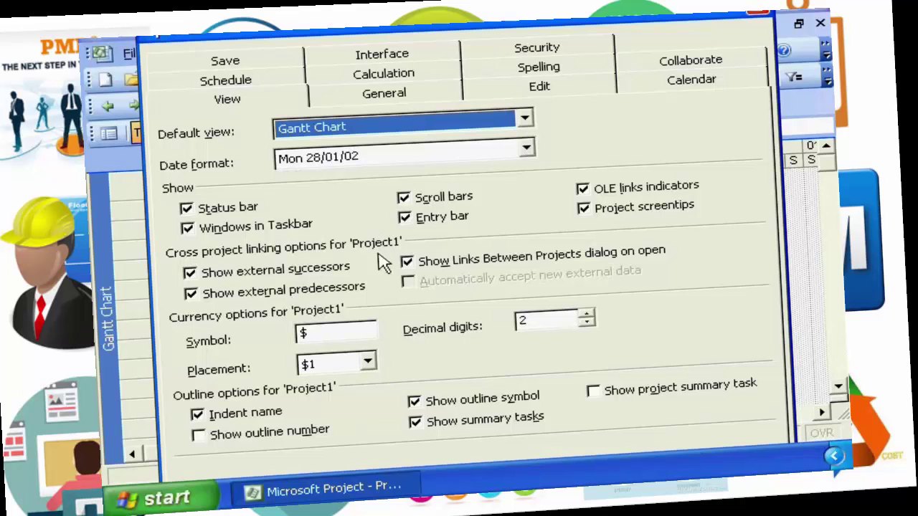
Review the calendar options, including the choices for week start and fiscal year start, and open the calculation options
left_click(407, 261)
left_click(661, 93)
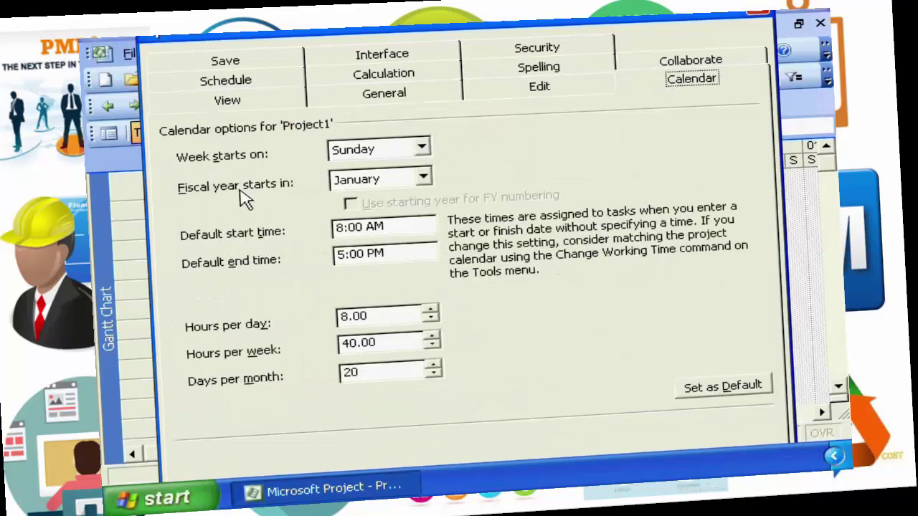
left_click(423, 151)
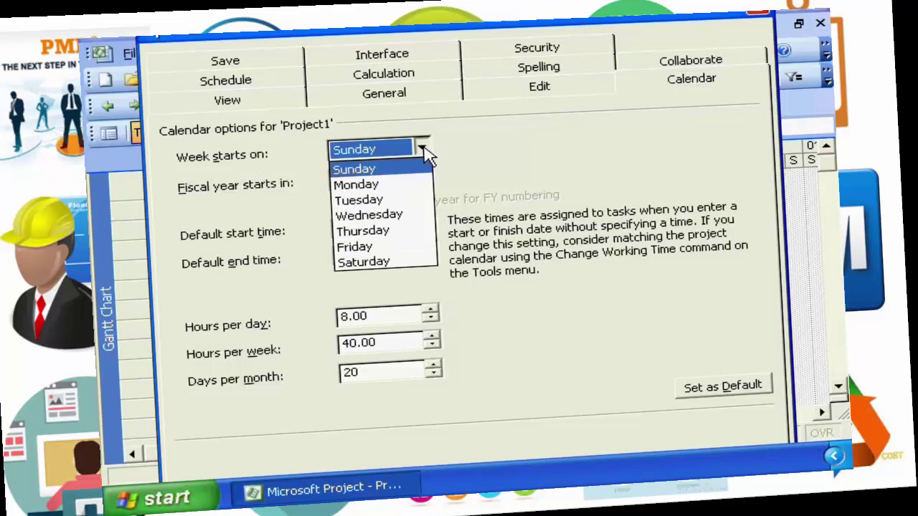
left_click(372, 156)
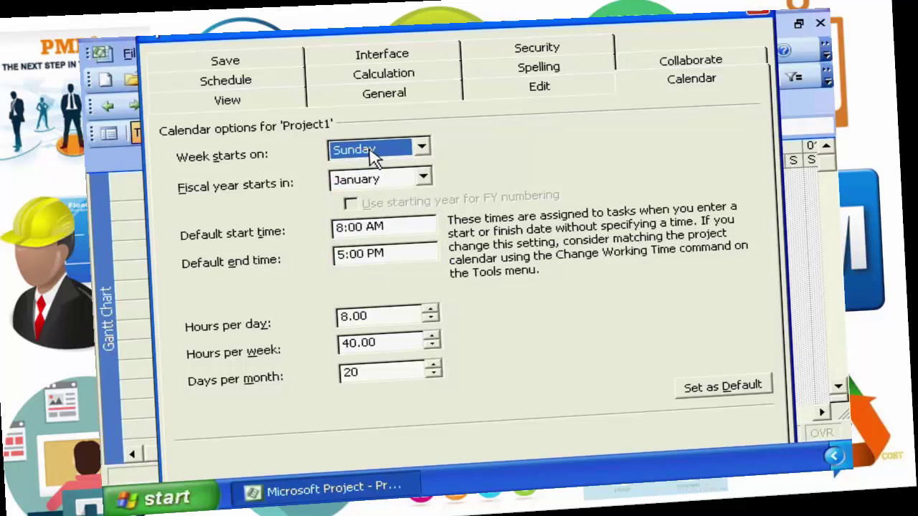
left_click(424, 180)
left_click(425, 180)
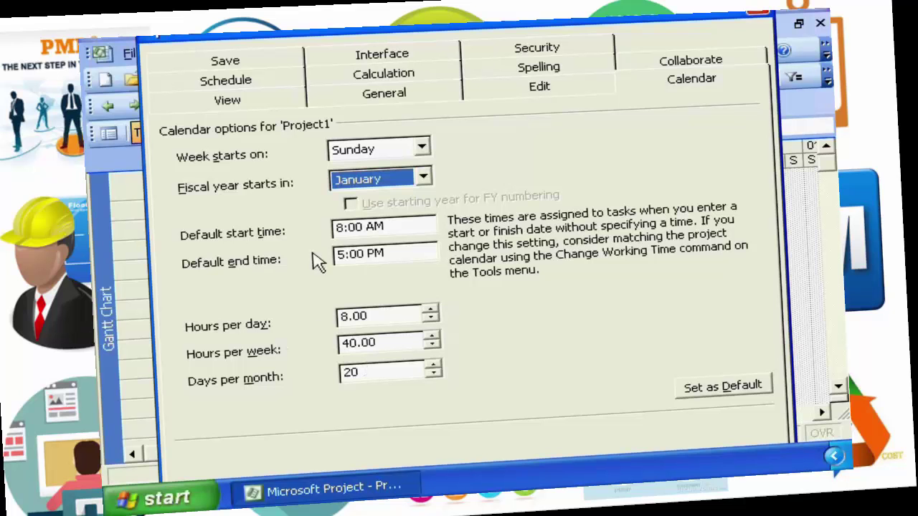
left_click(362, 81)
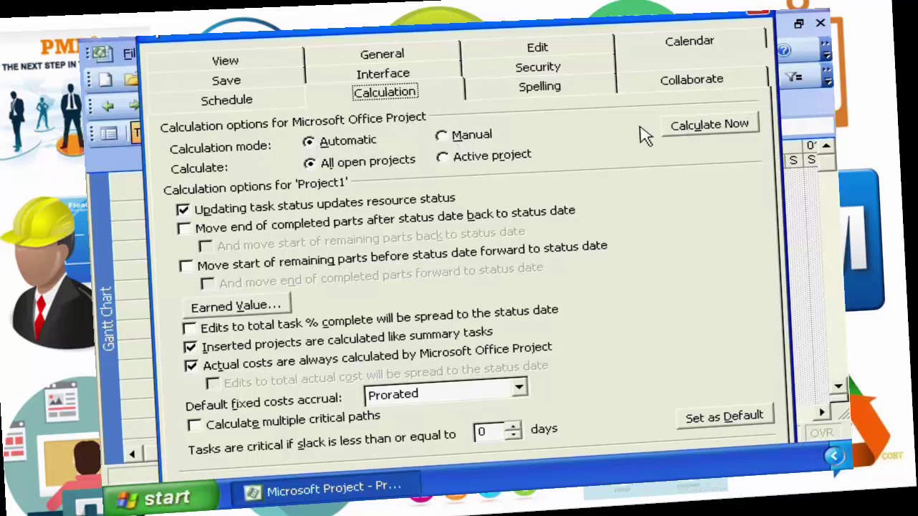
Set the default task type to Fixed Duration in the project's schedule options
left_click(228, 102)
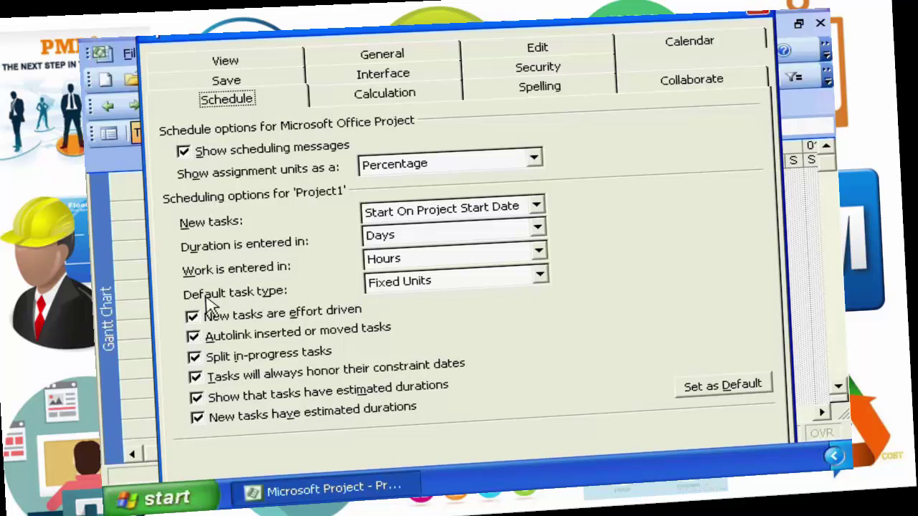
left_click(541, 278)
left_click(476, 300)
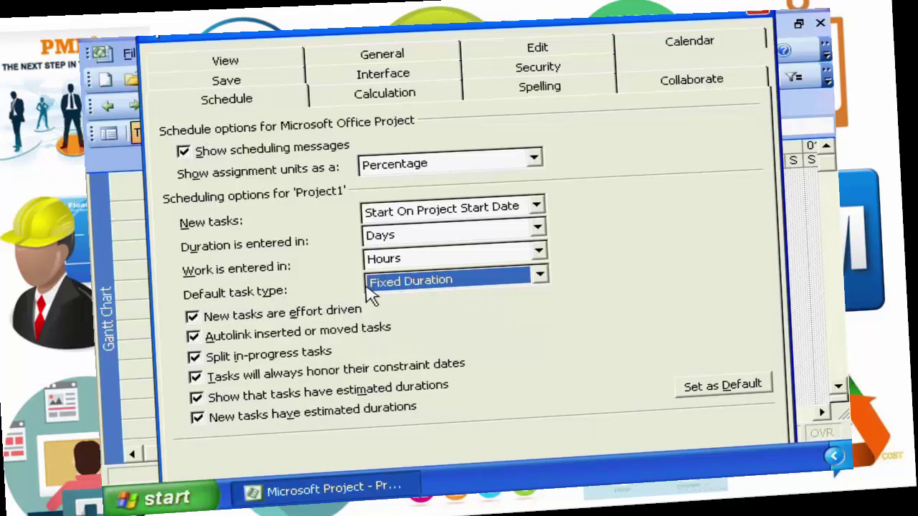
left_click(542, 279)
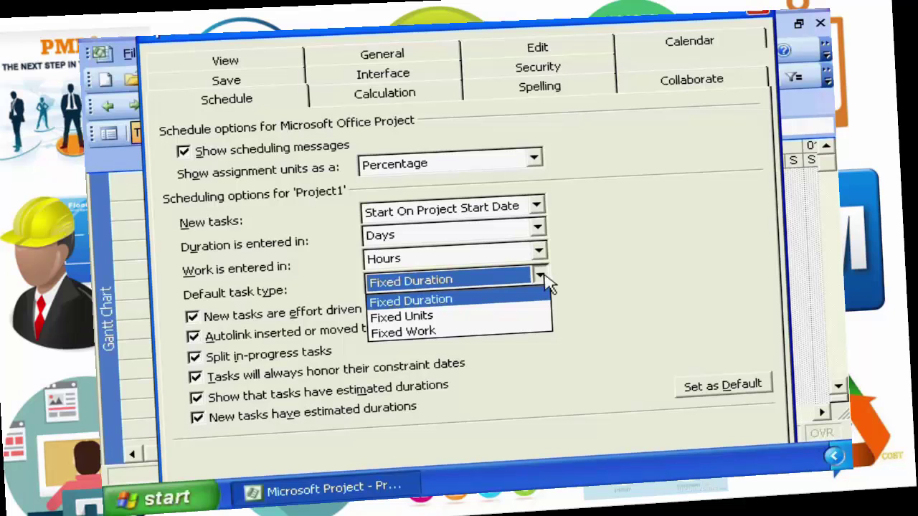
left_click(568, 281)
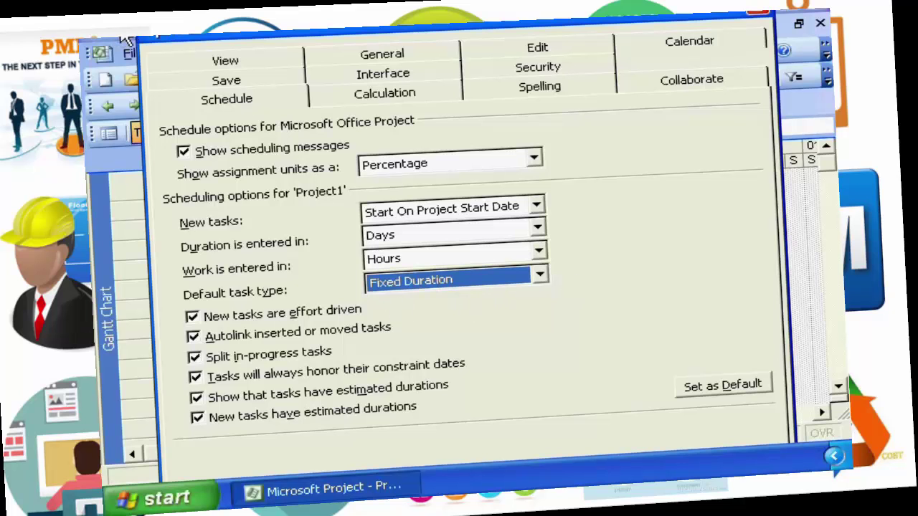
Open the help for the schedule options and read how the three task types affect scheduling
left_click(759, 20)
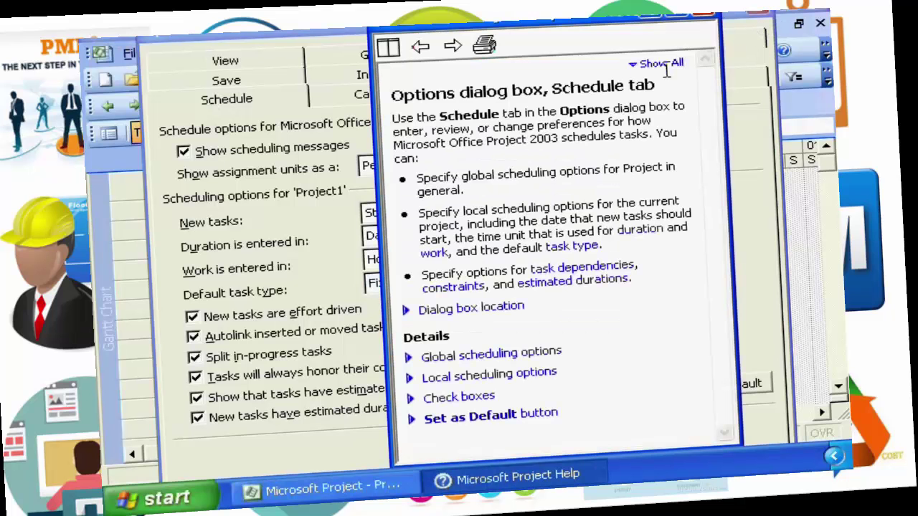
left_click(572, 247)
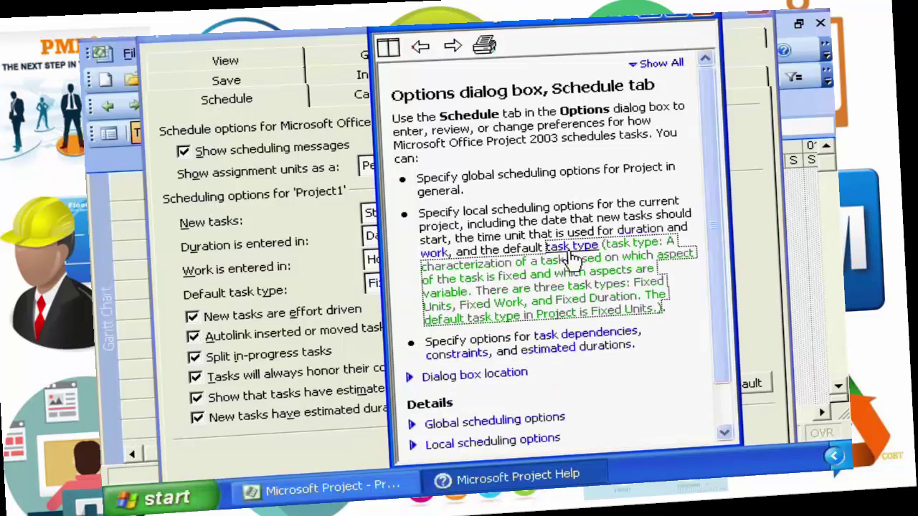
left_click_drag(718, 242, 720, 313)
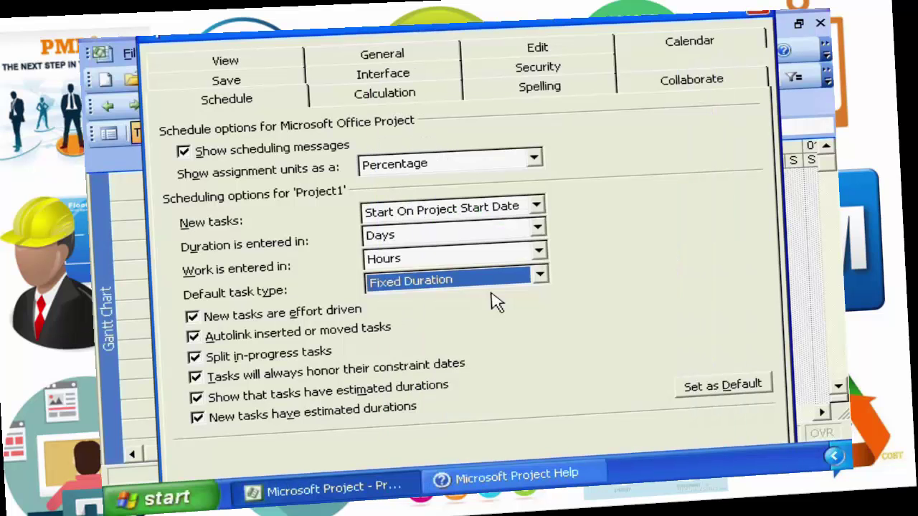
left_click(519, 481)
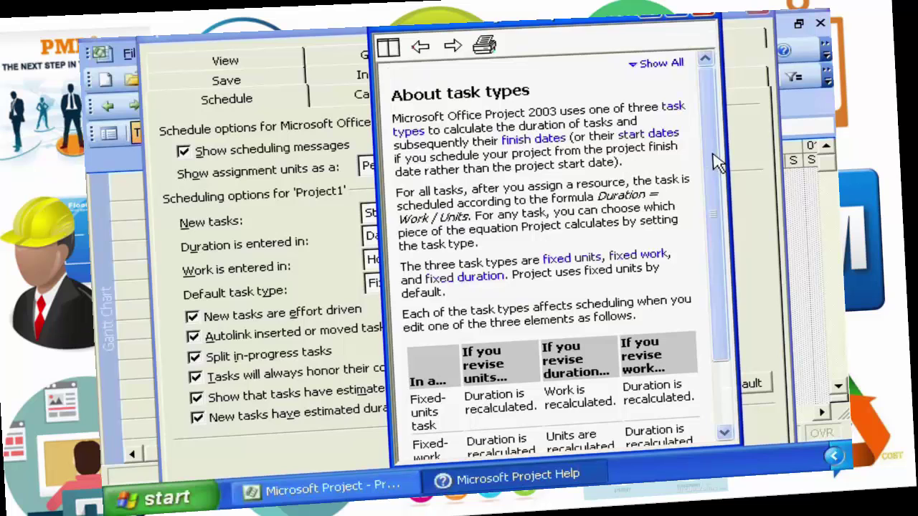
scroll(715, 164, "down", 1)
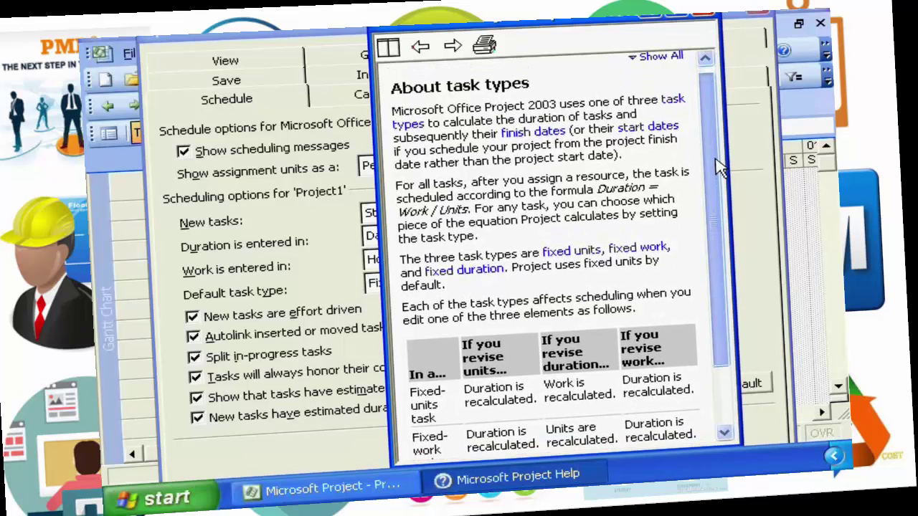
scroll(717, 172, "down", 1)
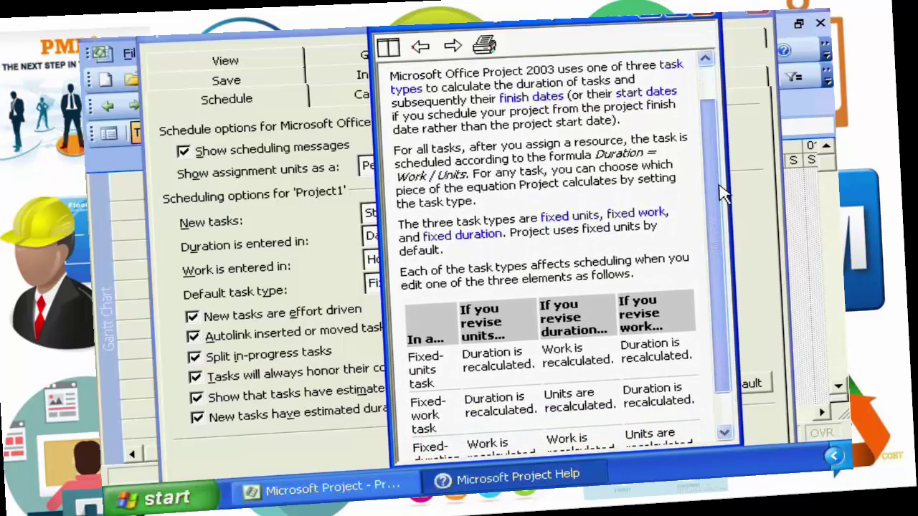
scroll(723, 192, "up", 1)
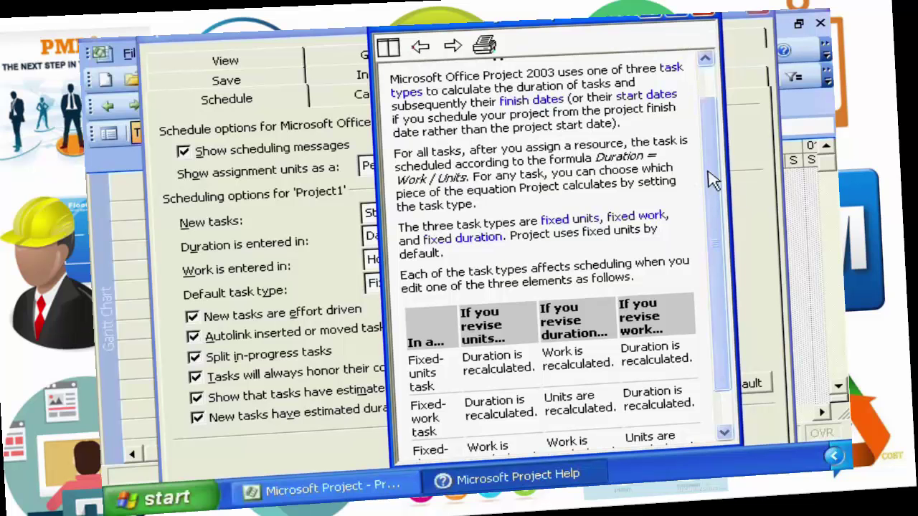
scroll(715, 180, "down", 2)
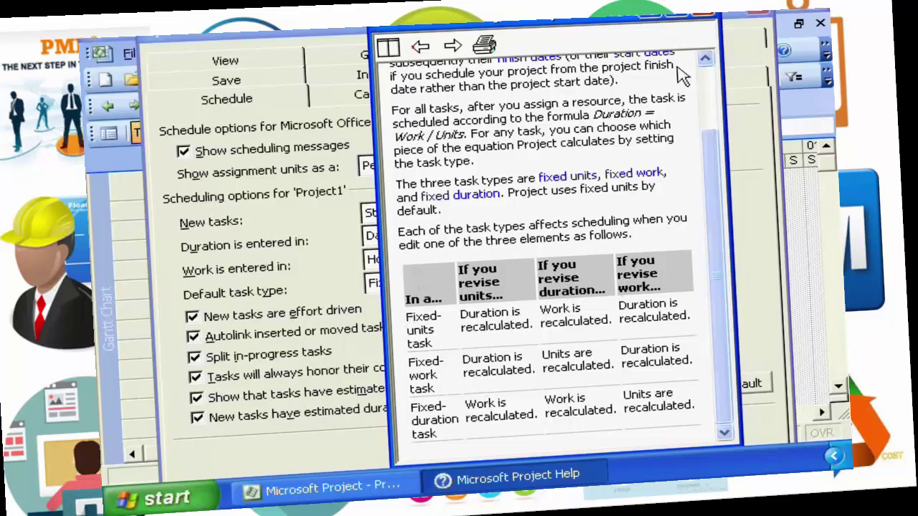
left_click(706, 16)
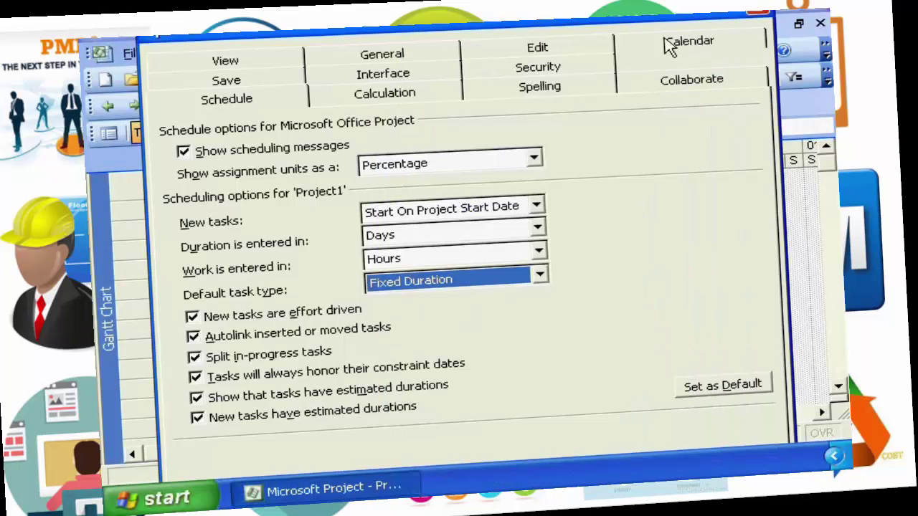
Choose Fixed Work as the default task type and close the options dialog without applying the change
left_click(539, 279)
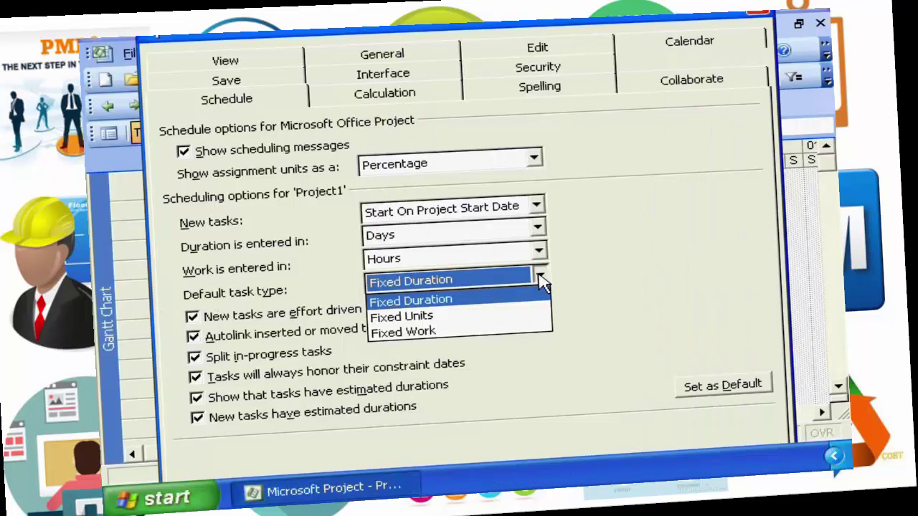
left_click(421, 333)
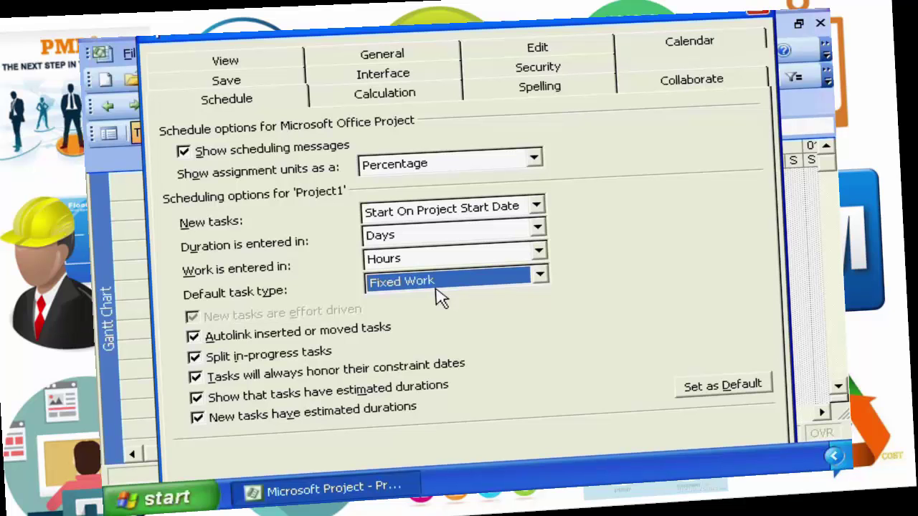
left_click(760, 14)
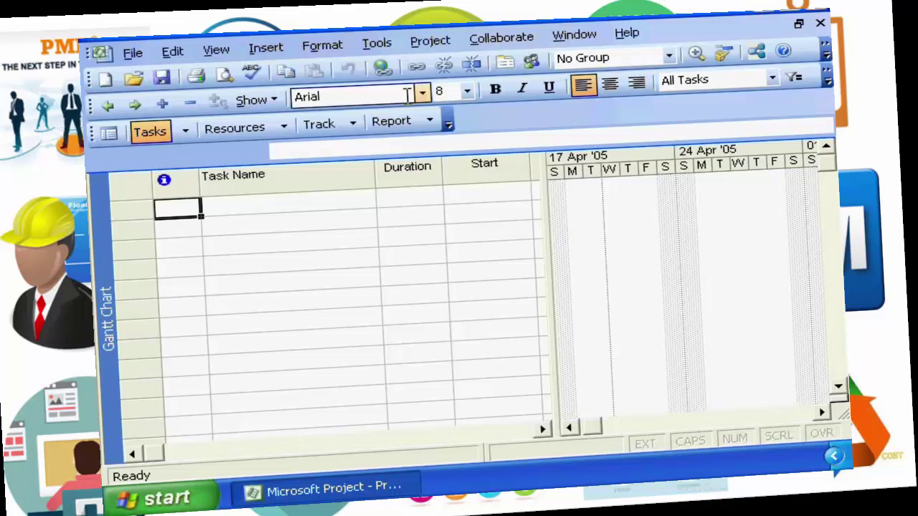
Open the working time settings and check which base calendars are available
left_click(380, 45)
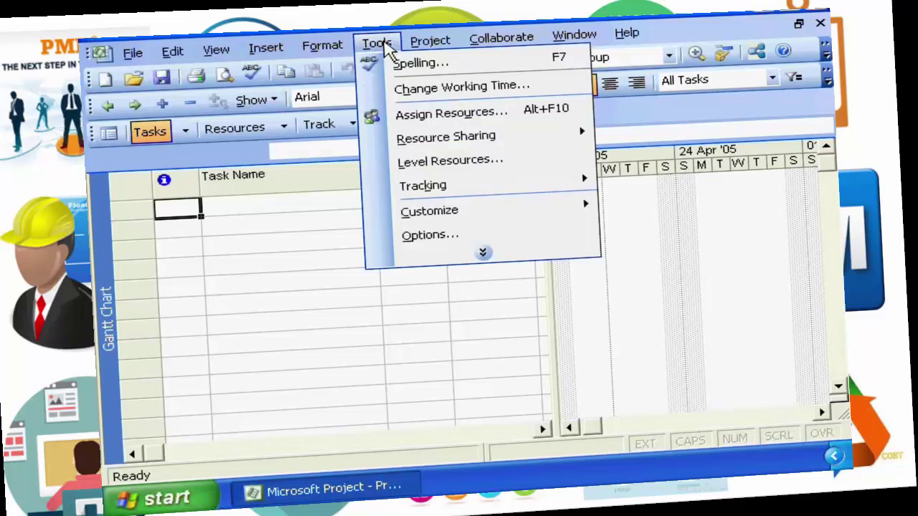
left_click(406, 95)
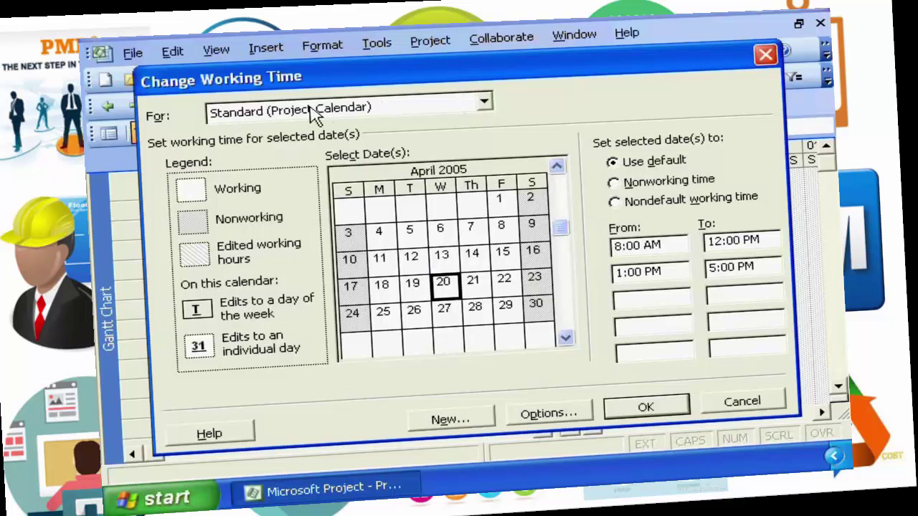
left_click(485, 106)
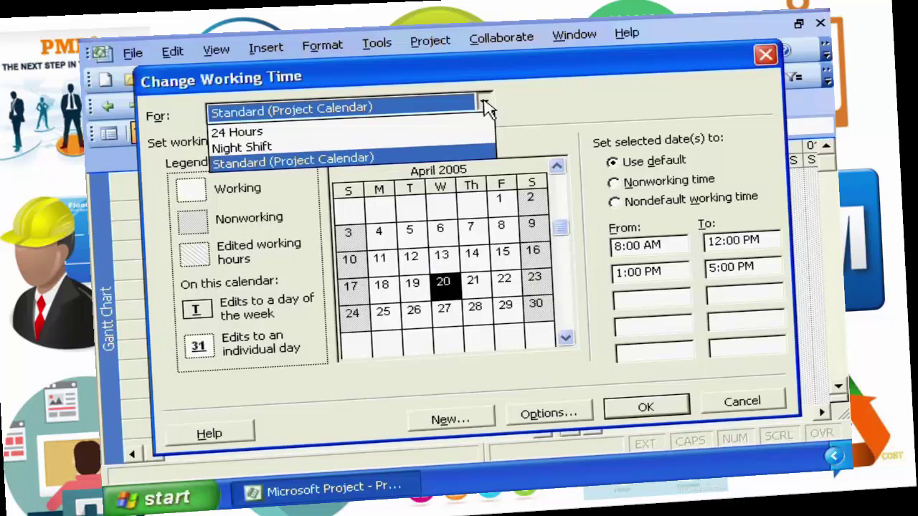
left_click(485, 106)
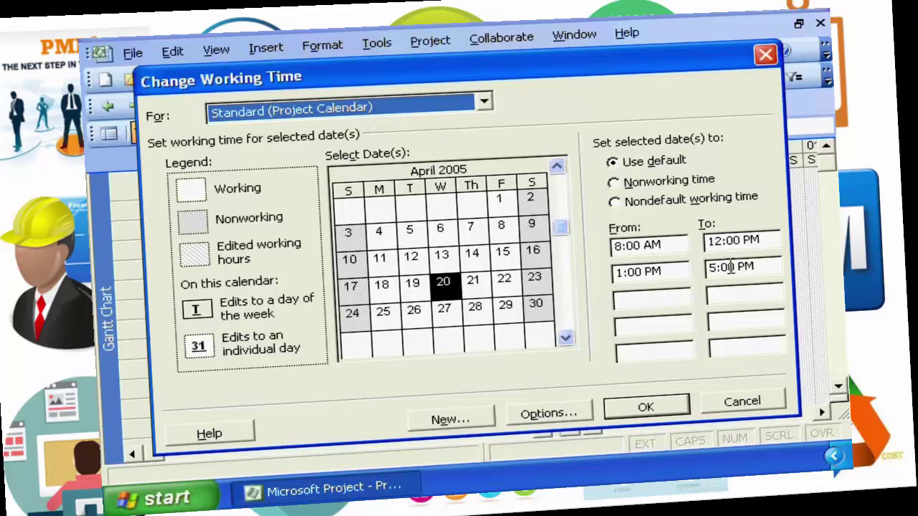
Mark Monday 4 July 2005 as nonworking time in the Standard project calendar
left_click(566, 338)
left_click(566, 338)
left_click(566, 338)
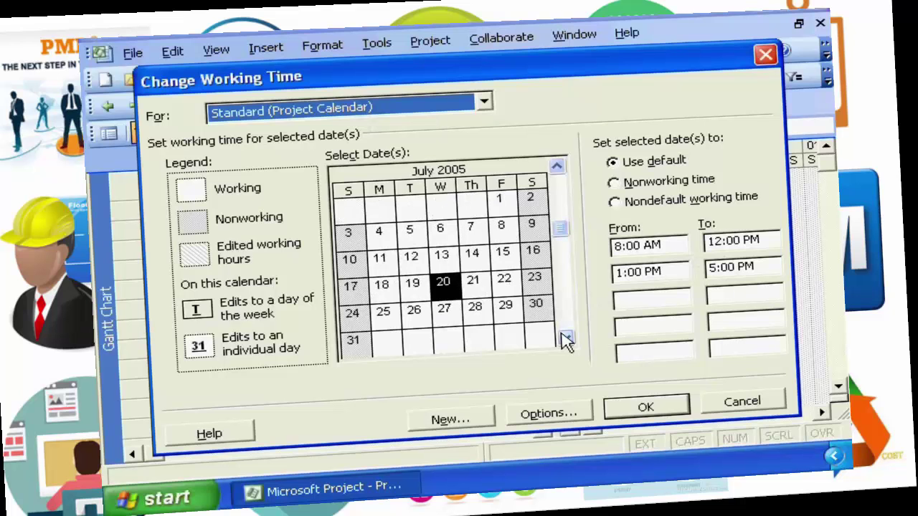
left_click(382, 234)
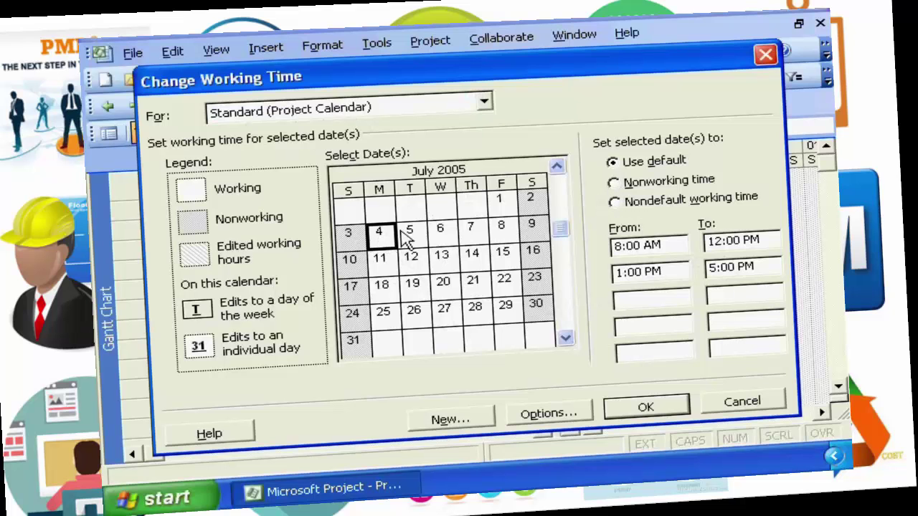
left_click(615, 184)
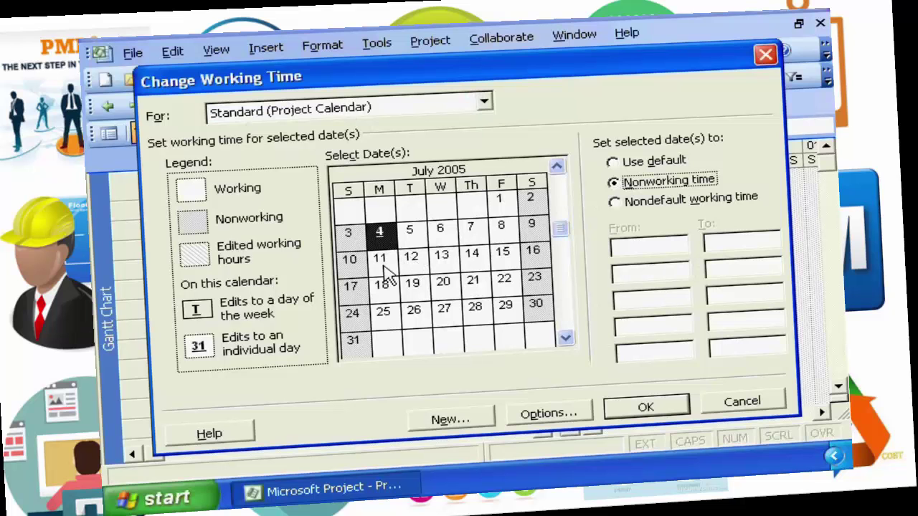
left_click(352, 263)
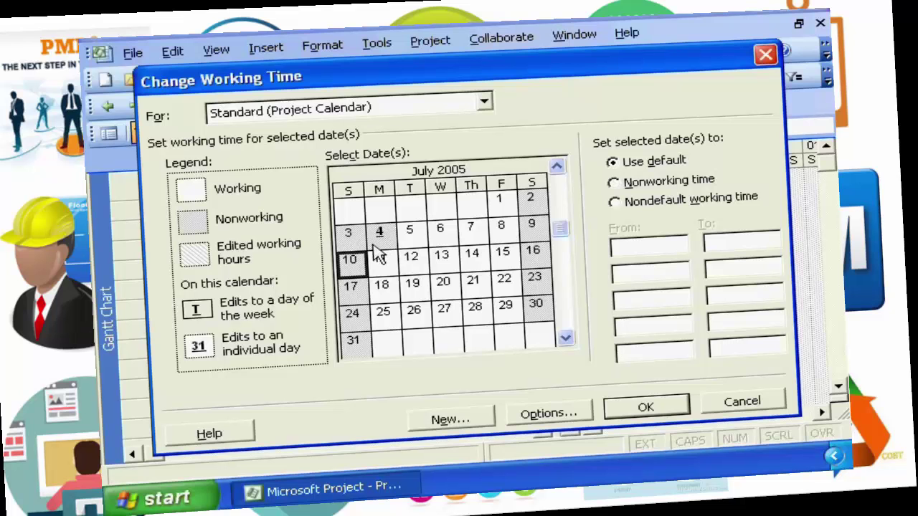
Mark Monday 5 September 2005 as nonworking time in the Standard calendar and apply the working time changes
left_click(566, 337)
left_click(566, 338)
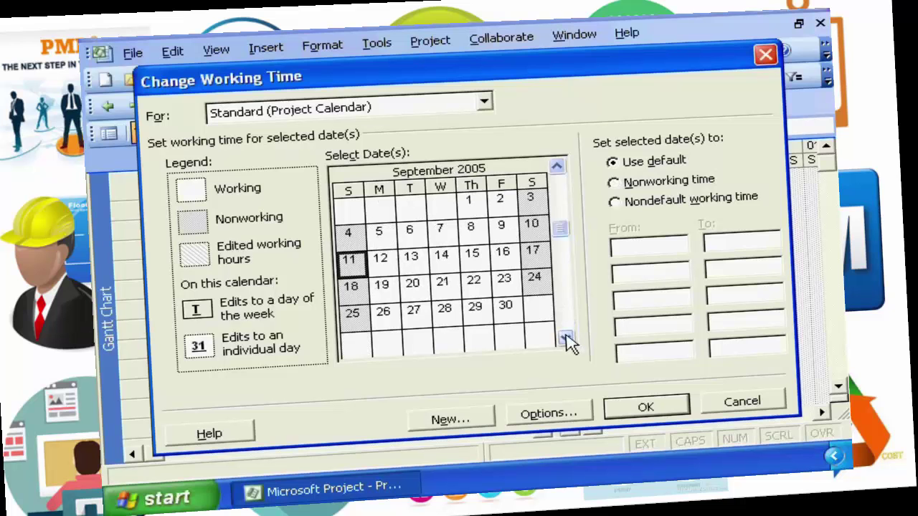
left_click(380, 237)
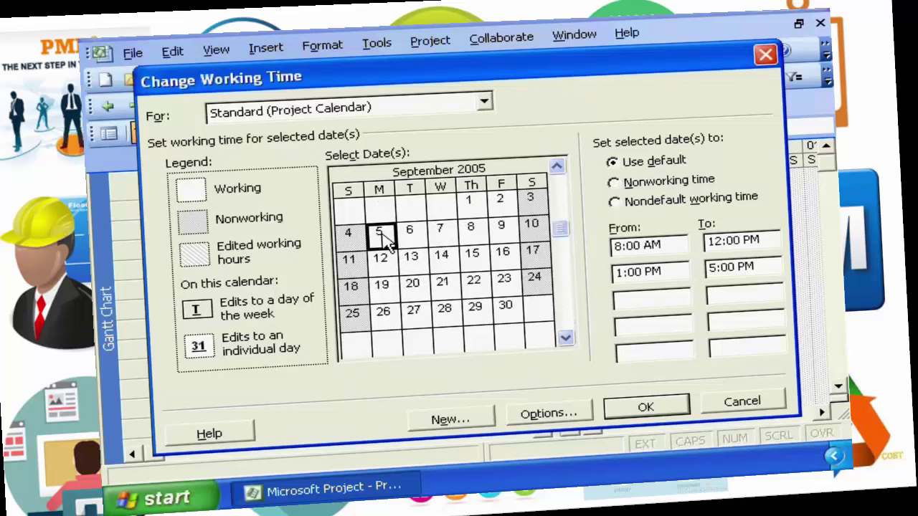
left_click(617, 185)
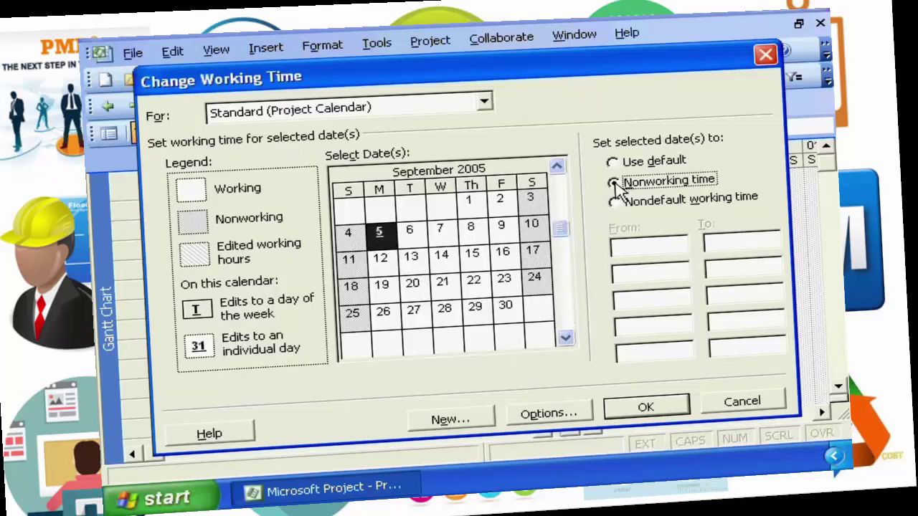
left_click(565, 339)
left_click(566, 338)
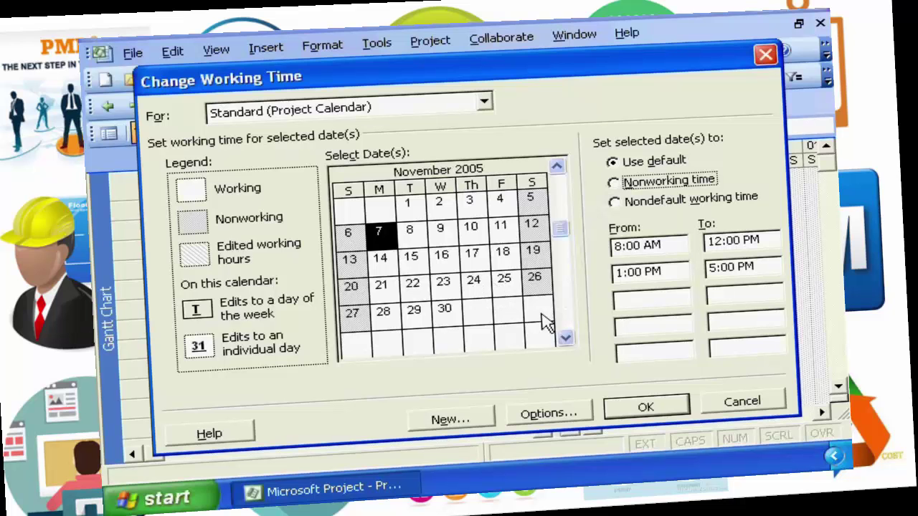
left_click(565, 339)
left_click(566, 338)
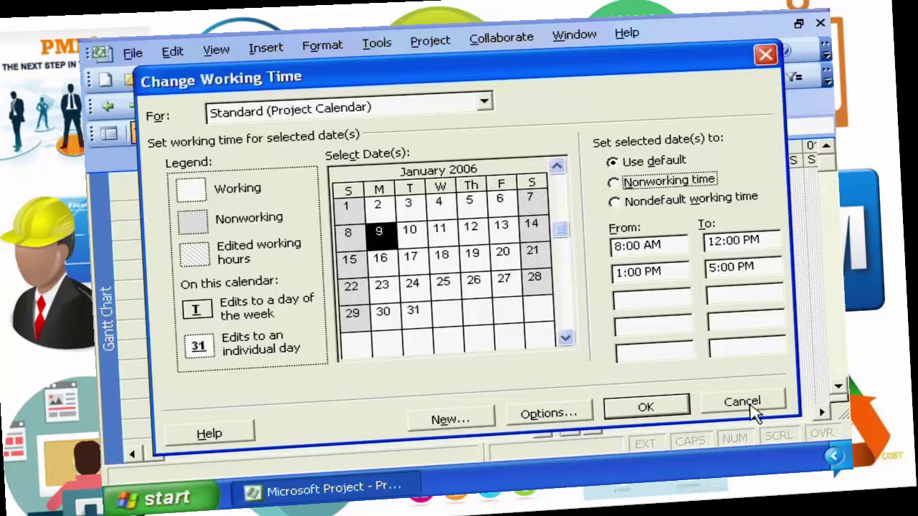
left_click(649, 407)
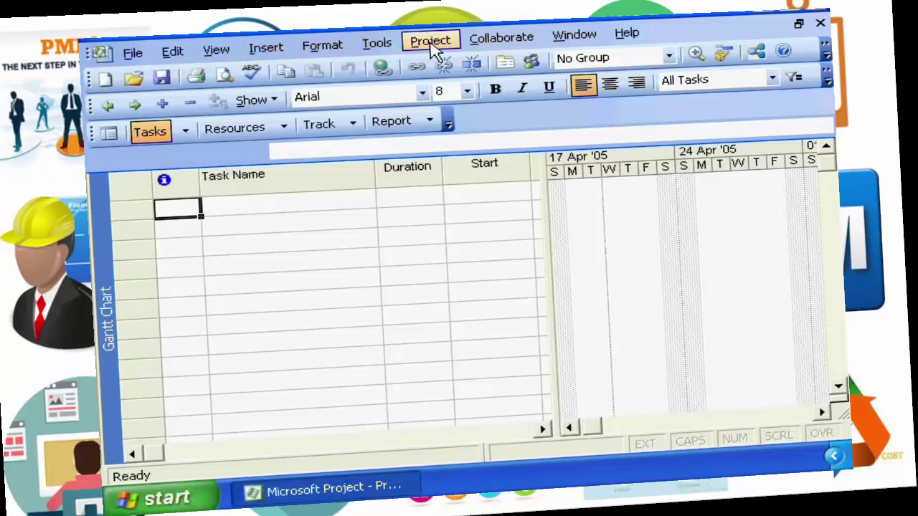
Set the project's start date to Monday 09/05/05 in the project information
left_click(431, 45)
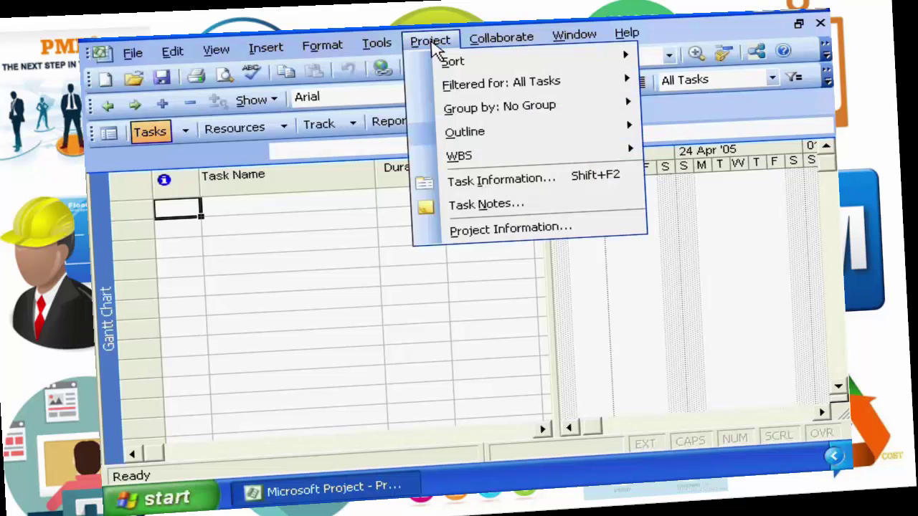
left_click(501, 231)
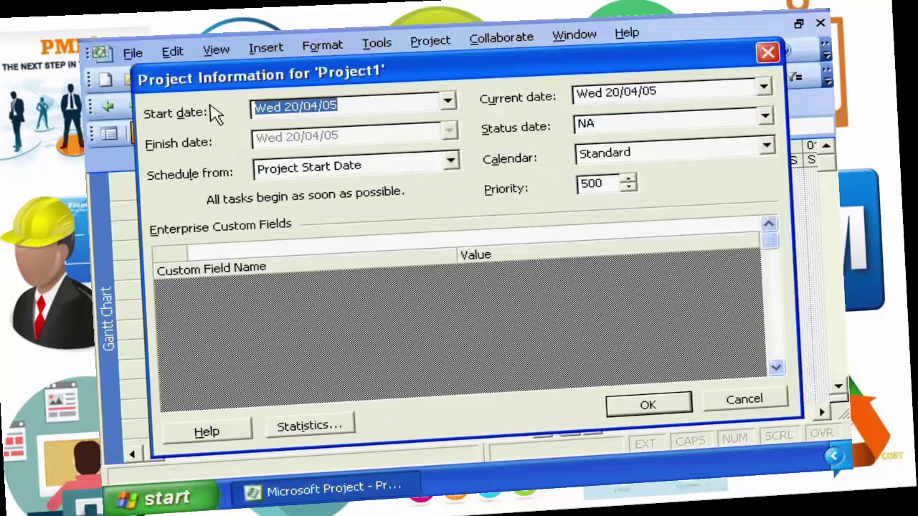
left_click(448, 104)
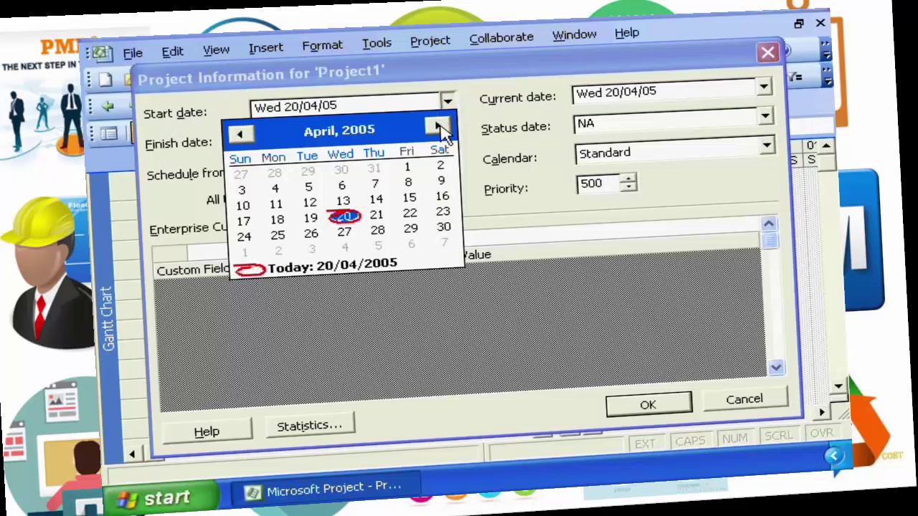
left_click(439, 128)
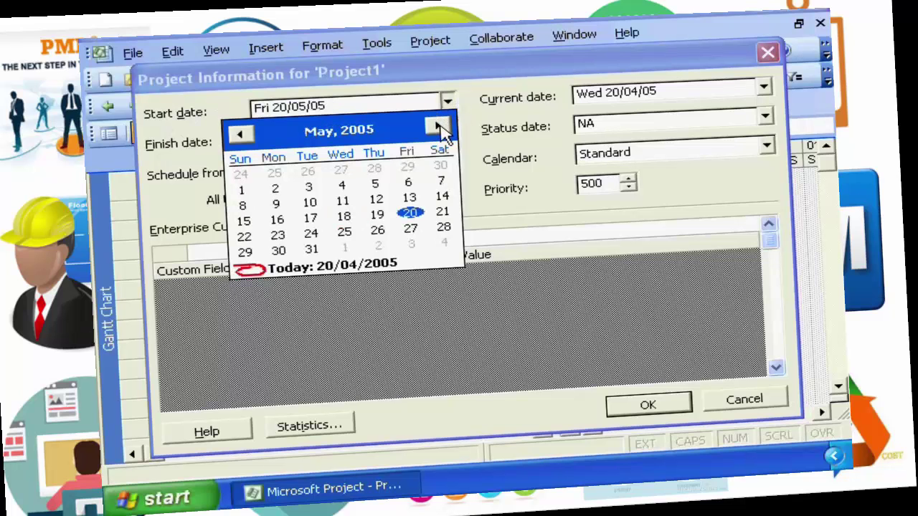
left_click(277, 204)
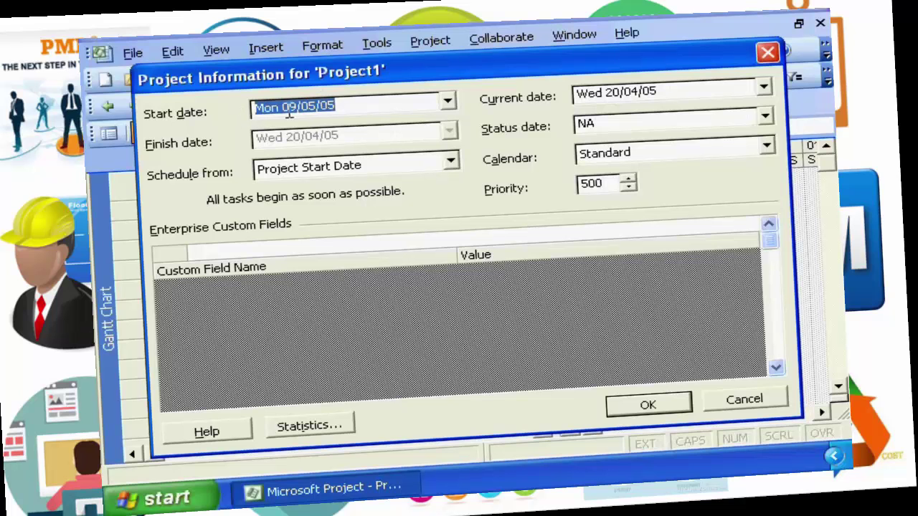
left_click(650, 403)
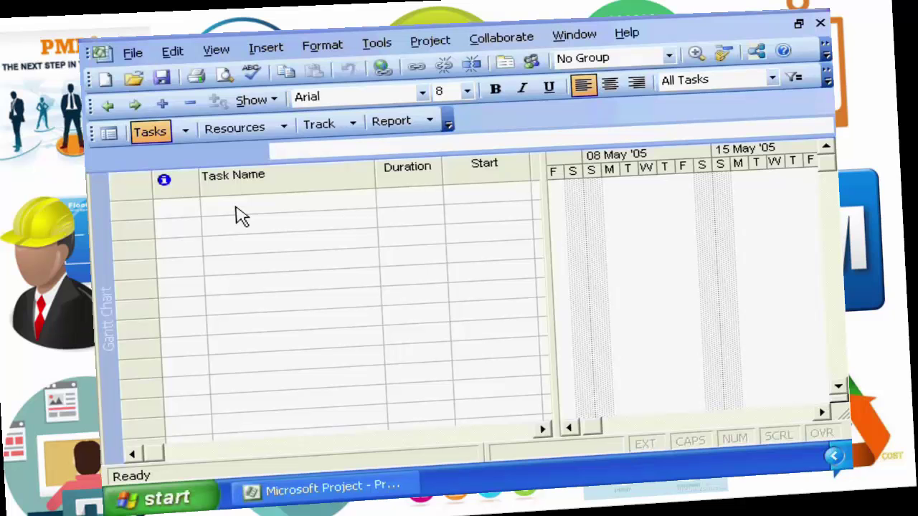
Enter Plan as the first task name in the Gantt Chart table
left_click(241, 207)
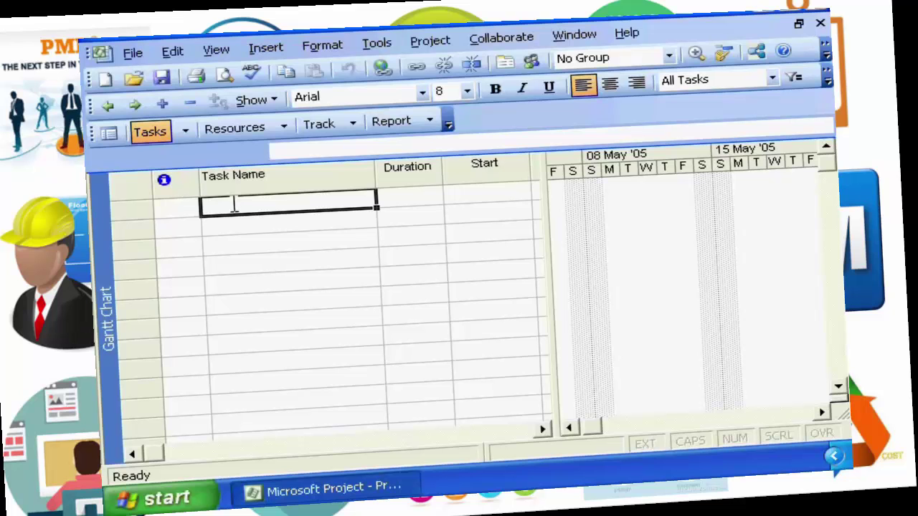
type("PLan")
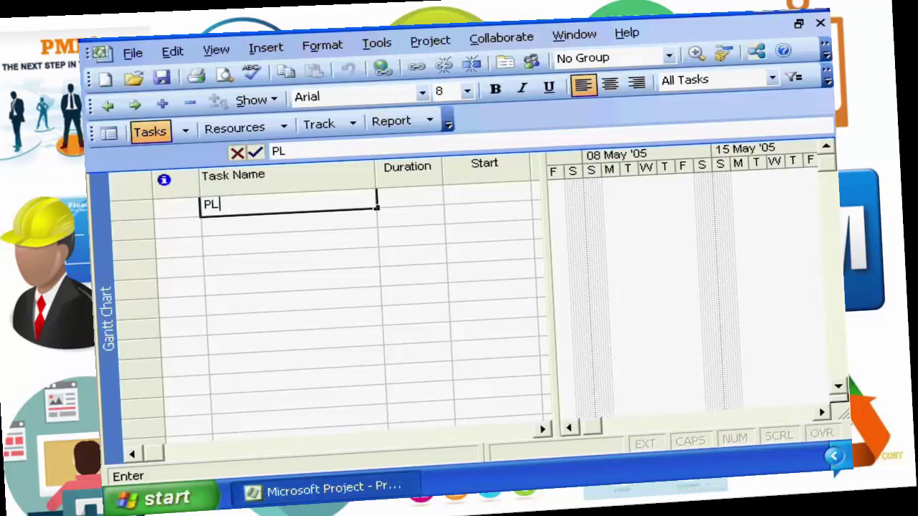
key("BackSpace")
key("BackSpace")
key("BackSpace")
type("lan")
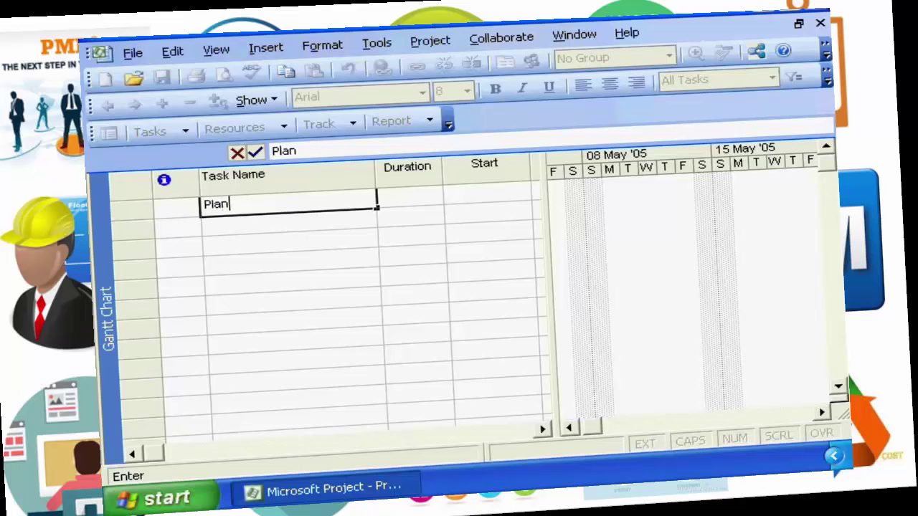
key("Return")
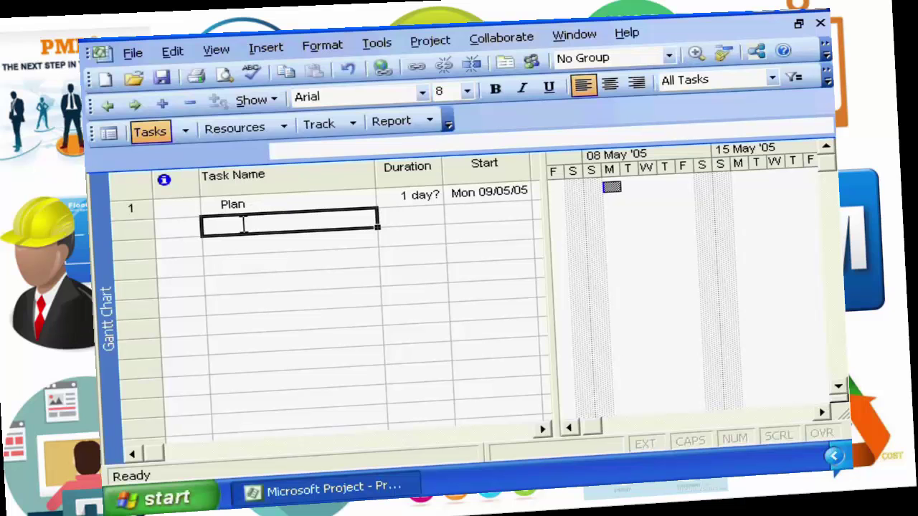
Add a task named First Activity below Plan and indent it one level as its subtask
type("First A")
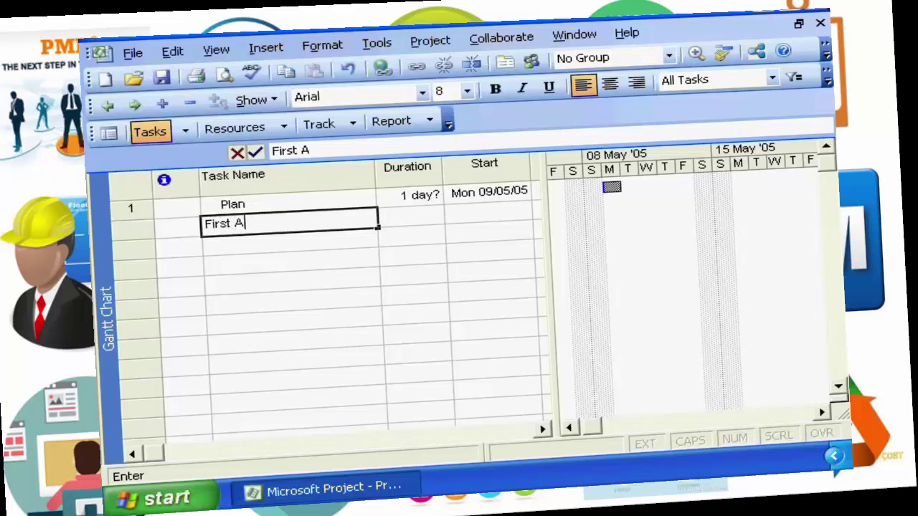
type("ci")
type("i")
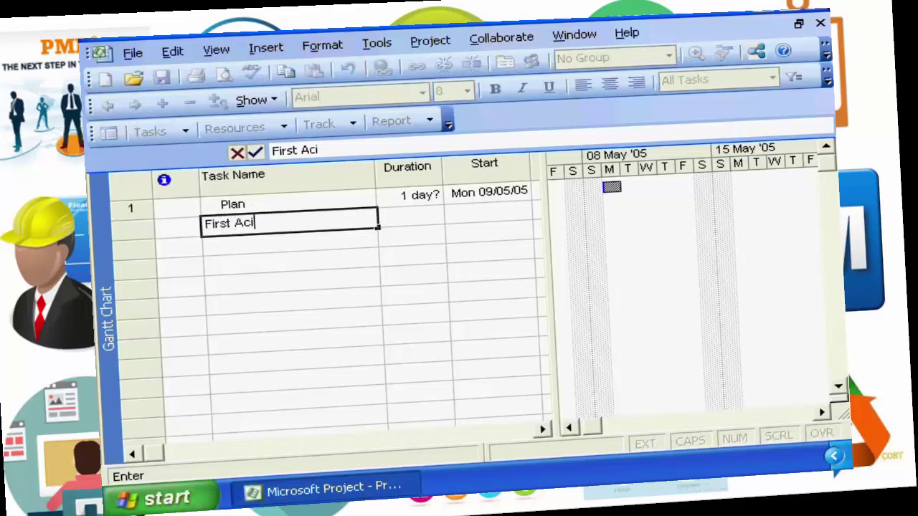
key("BackSpace")
type("tivity")
key("Return")
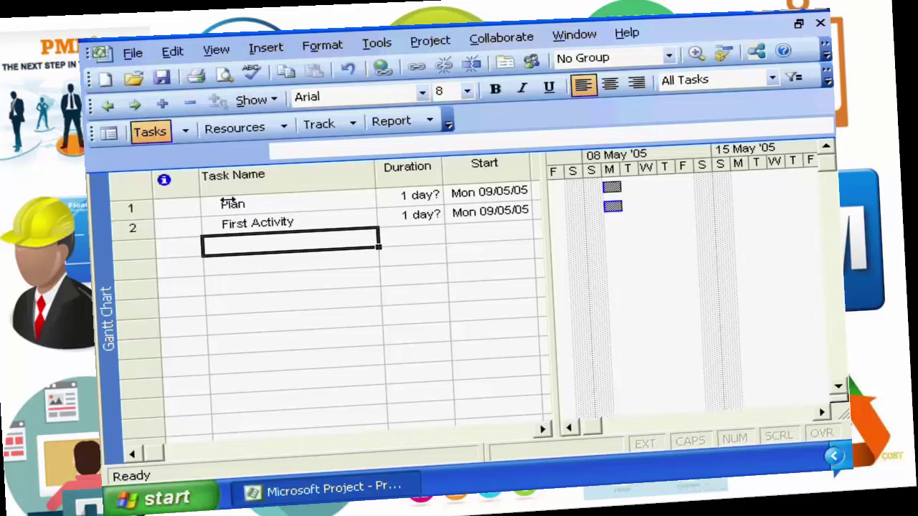
left_click(240, 224)
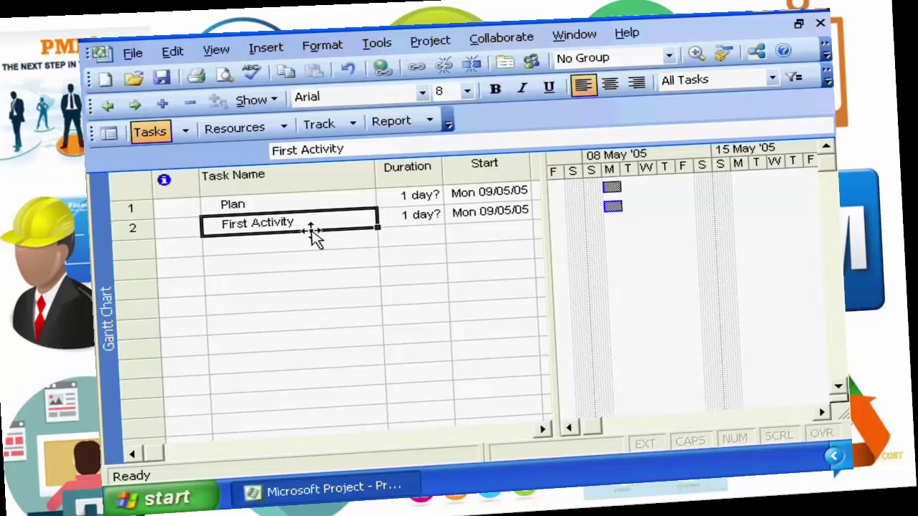
left_click(136, 107)
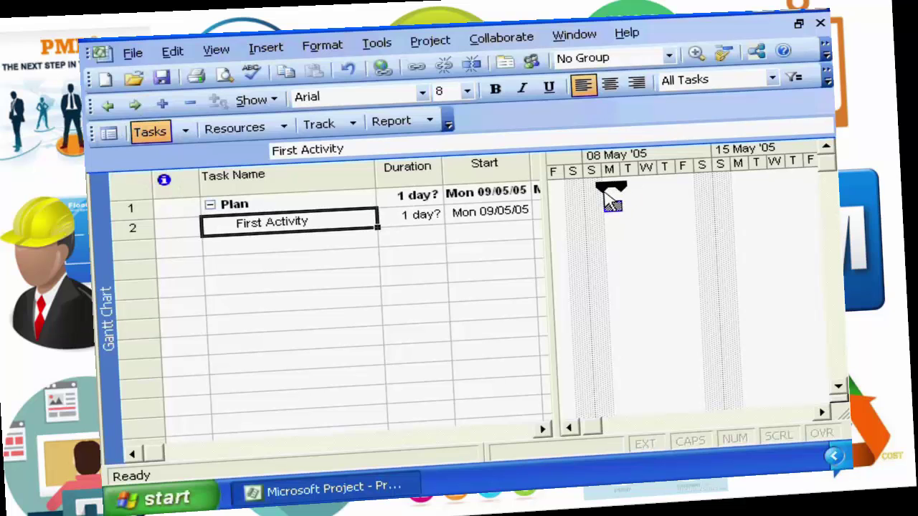
mouse_move(604, 193)
Add a task named First Task below First Activity and indent it one level as its subtask
left_click(273, 242)
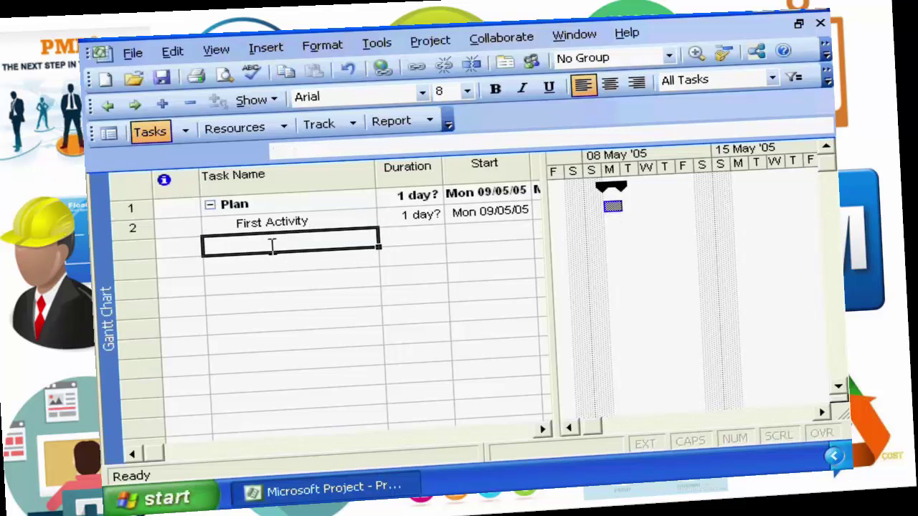
type("First T")
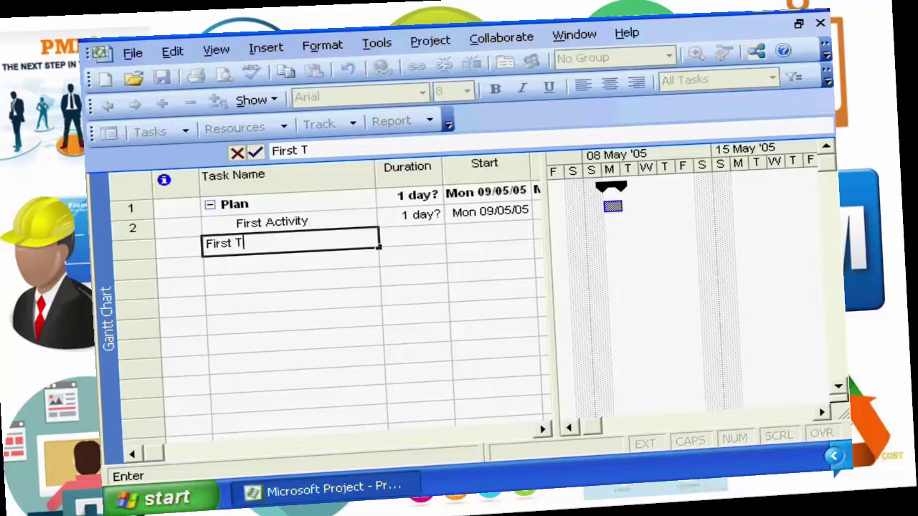
type("ask")
key("Return")
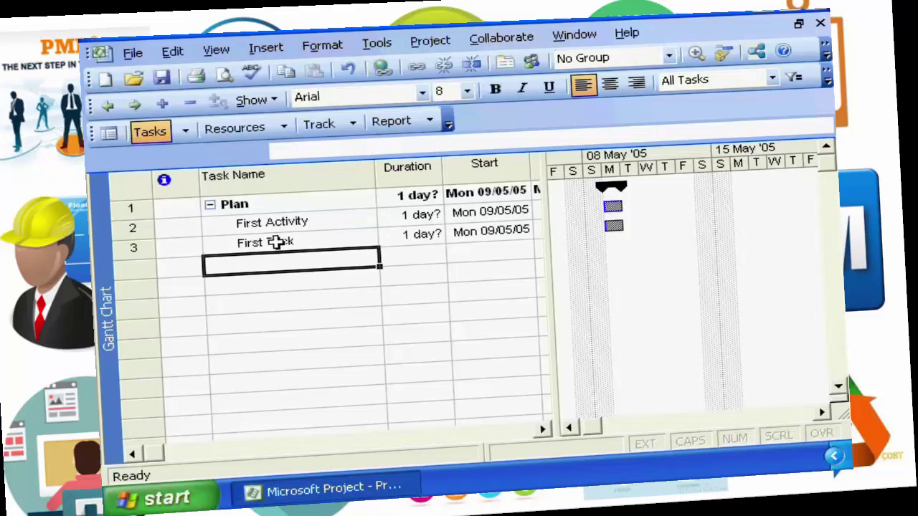
left_click(256, 242)
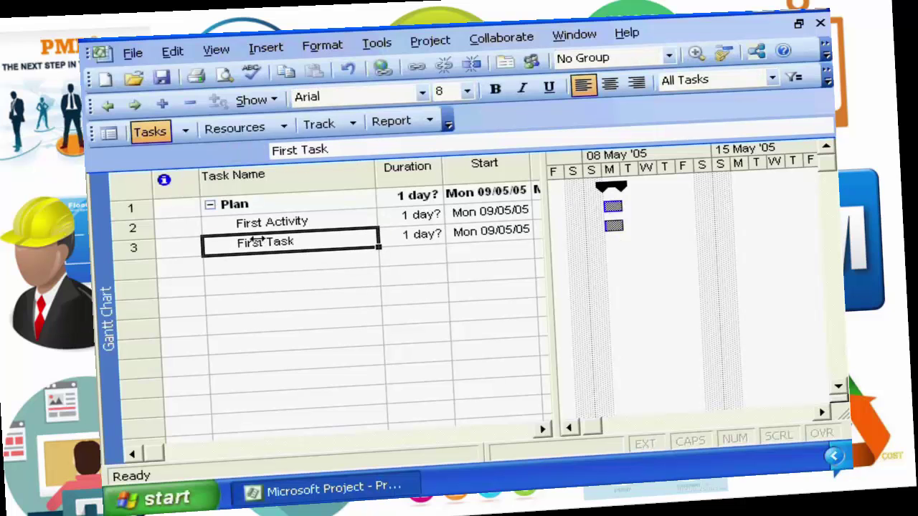
left_click(136, 106)
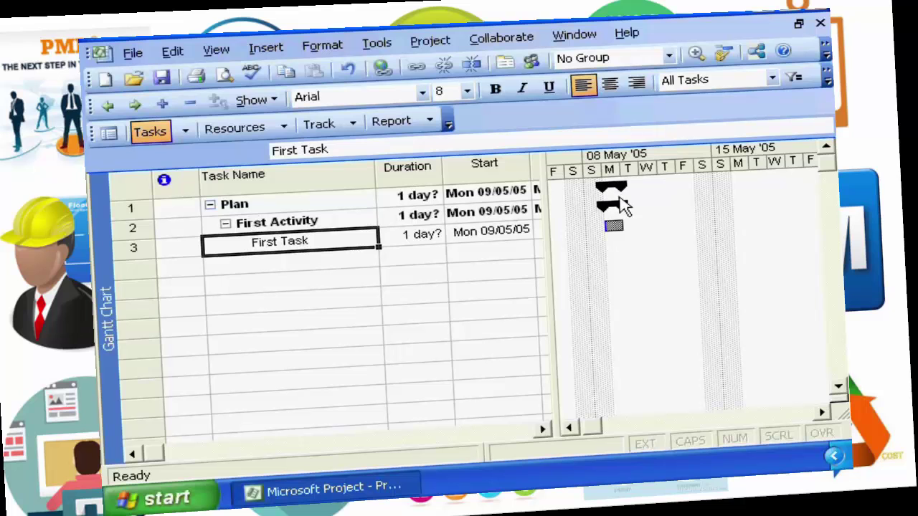
Add a task named Second Task below First Task at the same outline level
left_click(266, 259)
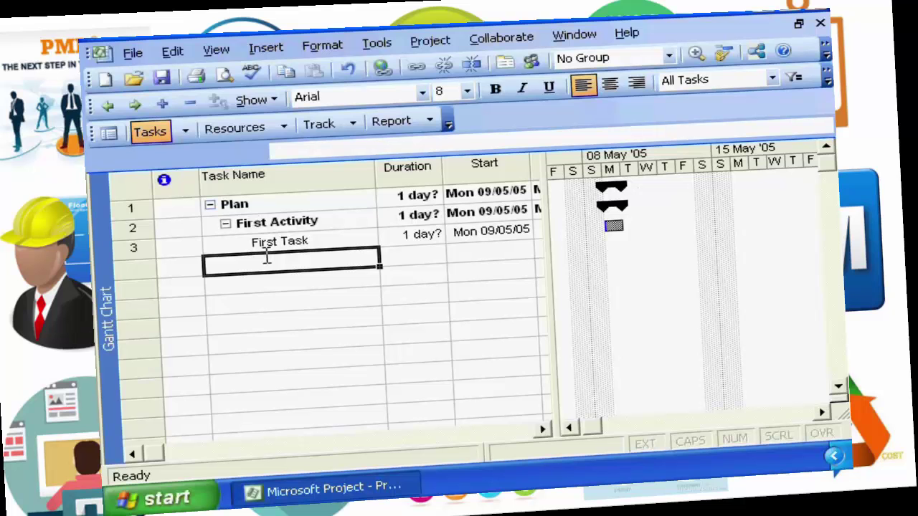
type("Second")
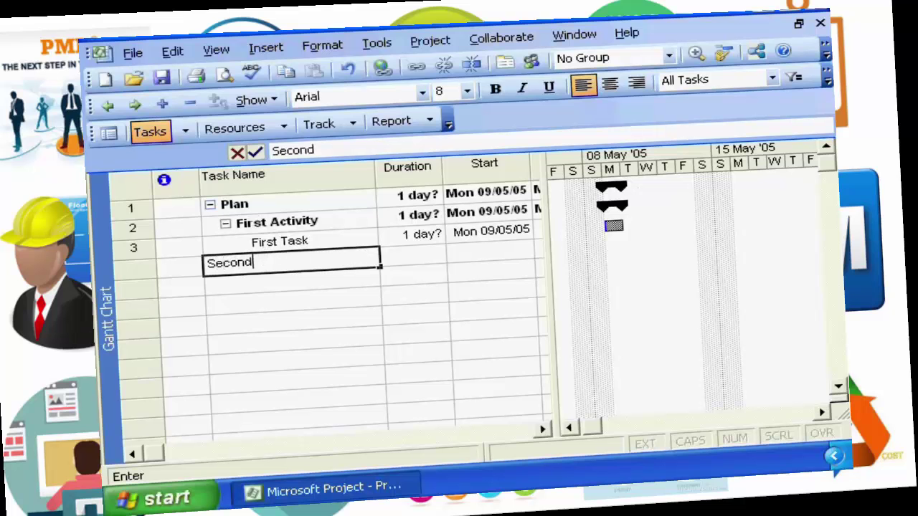
type(" Task")
key("Return")
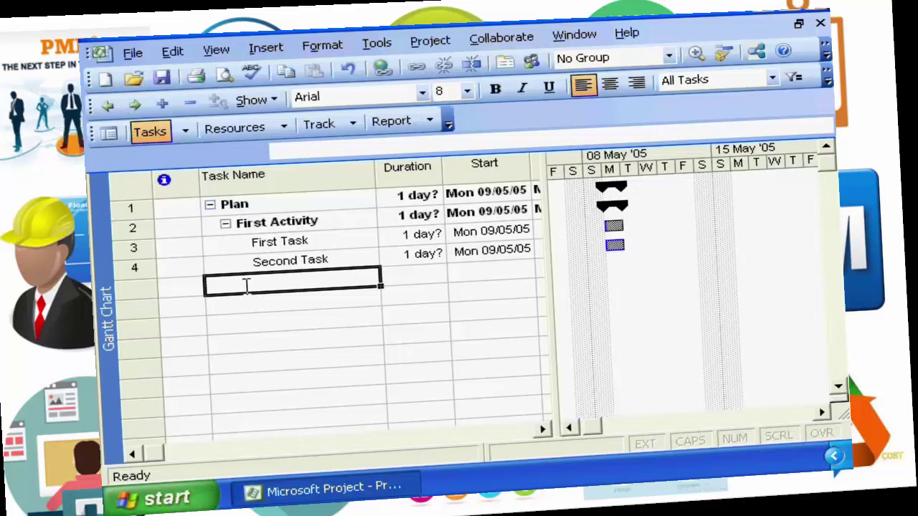
Add a task named Second Activity below Second Task and outdent it one level to match First Activity
type("Se")
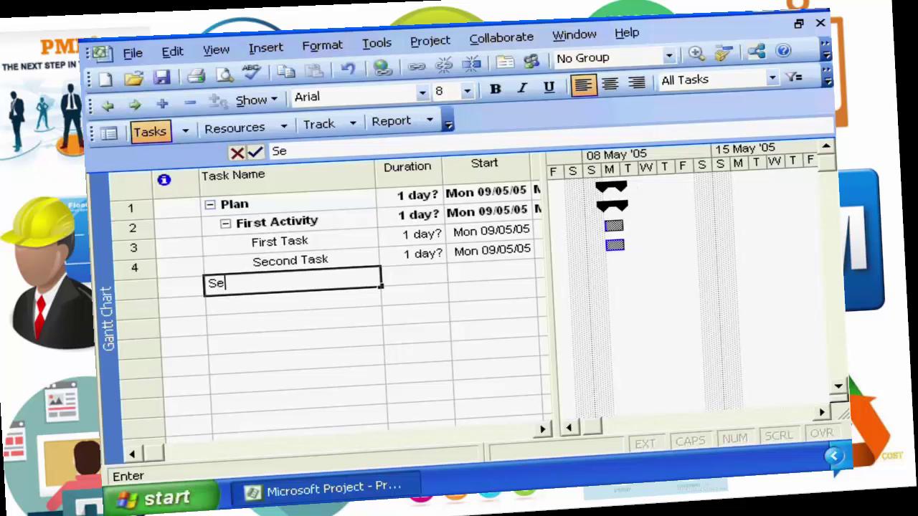
type("cond Activity")
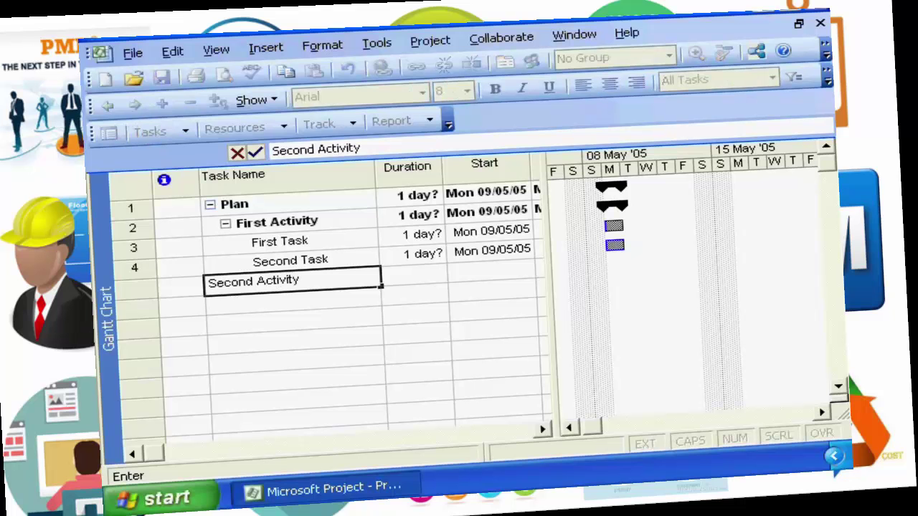
key("Return")
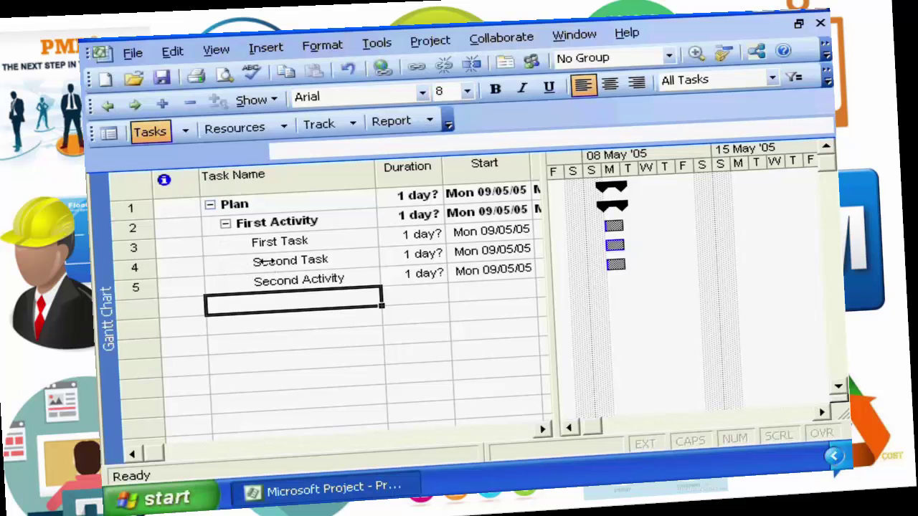
left_click(264, 281)
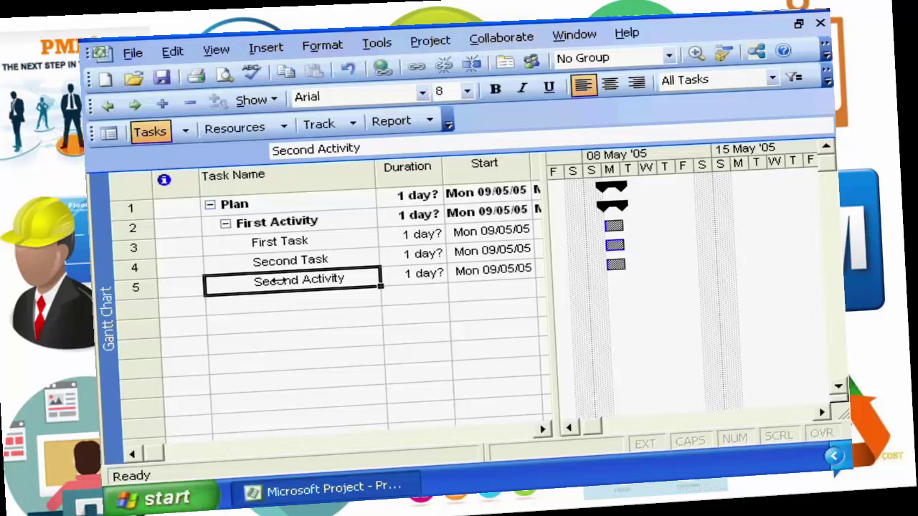
left_click(109, 106)
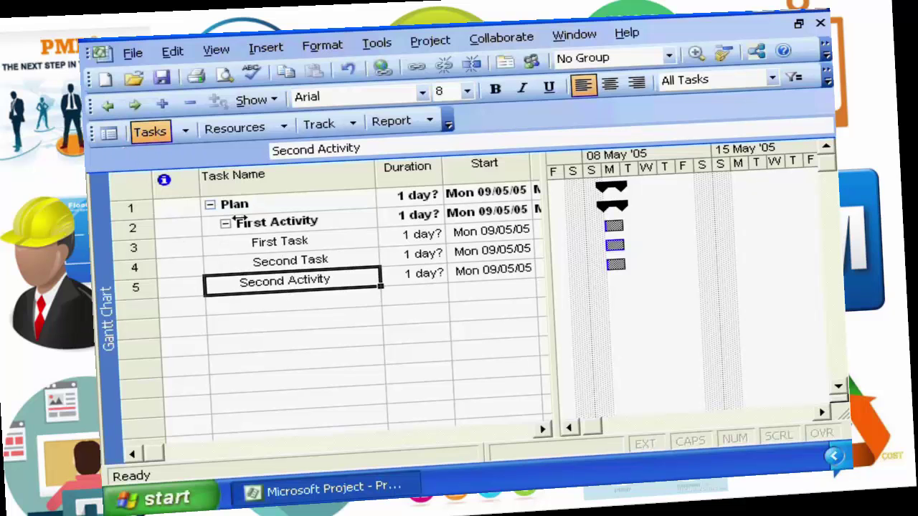
Add a task named Third Task below Second Activity and indent it one level as its subtask
left_click(256, 306)
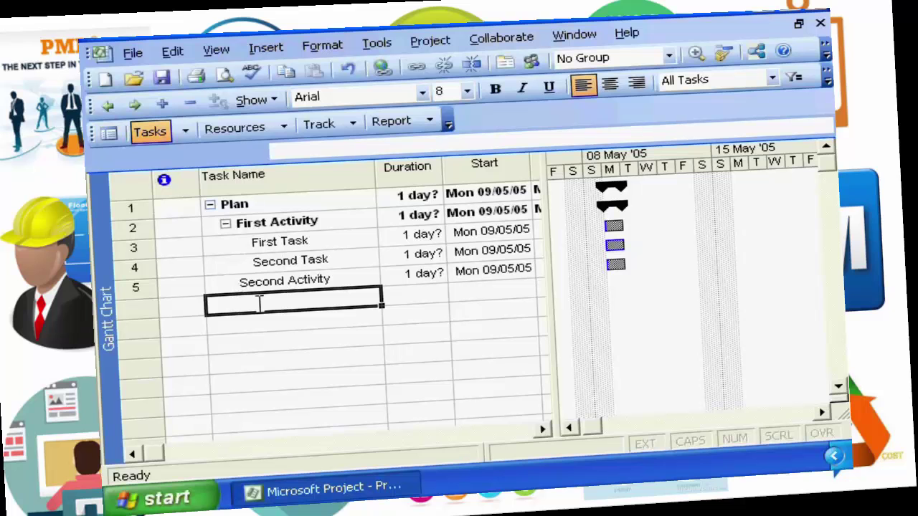
type("Thor")
key("BackSpace")
key("BackSpace")
type("ird")
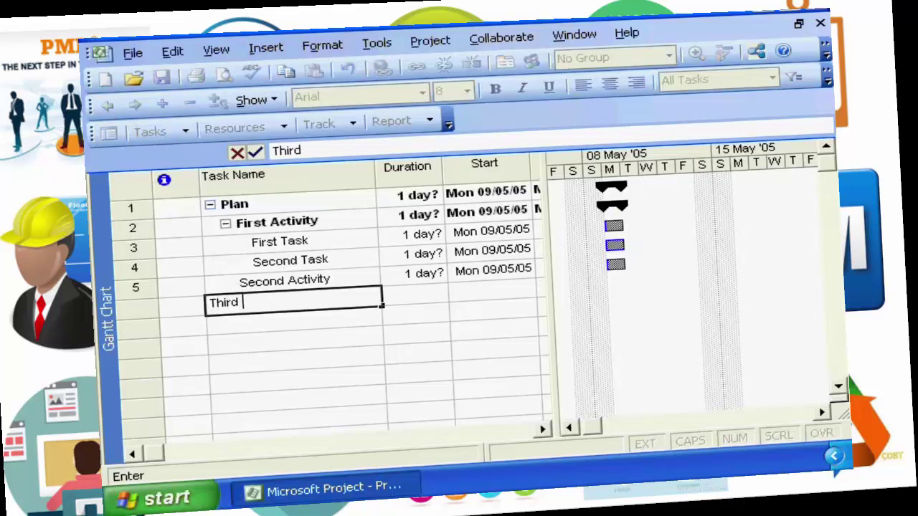
type(" Task")
key("Return")
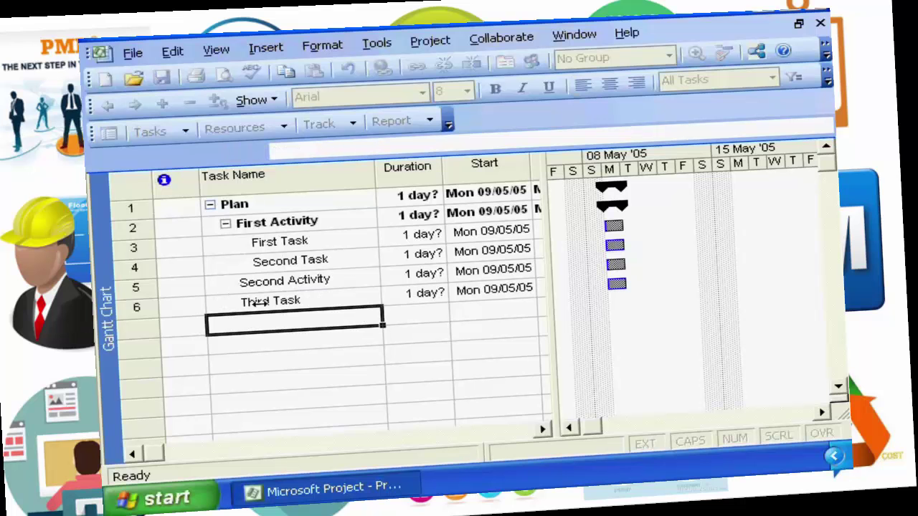
left_click(245, 301)
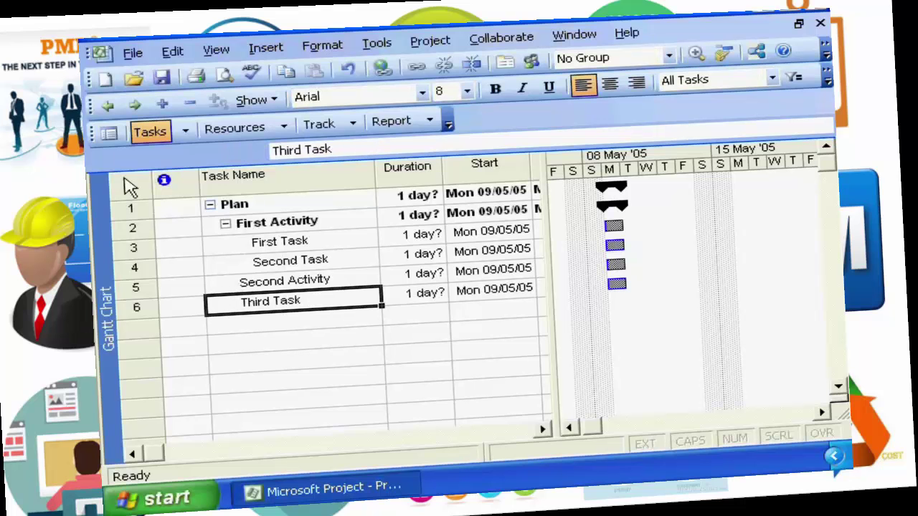
left_click(133, 106)
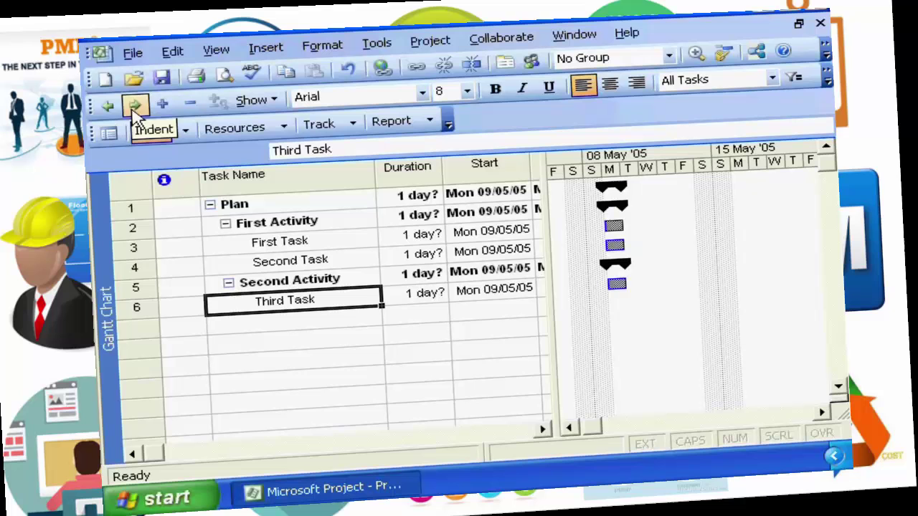
Add a task named Fourth Task below Third Task at the same outline level
left_click(258, 323)
type("F")
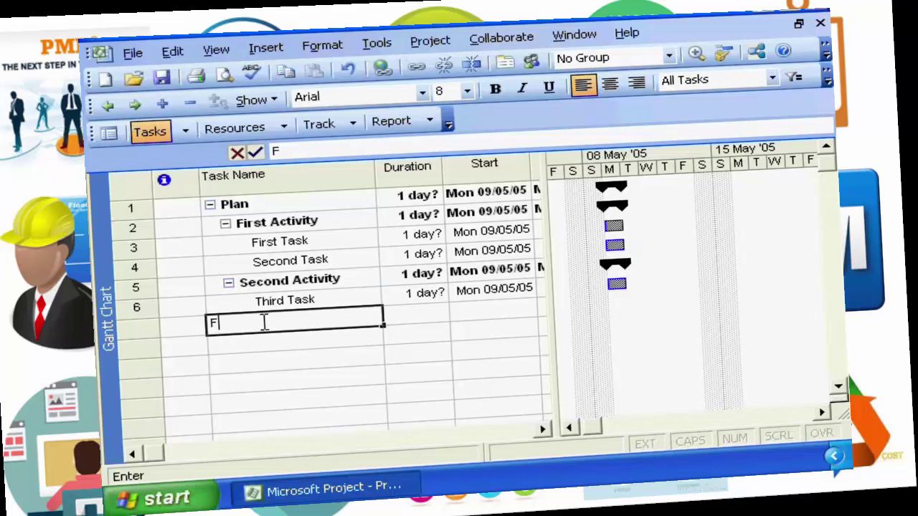
type("ourth Task")
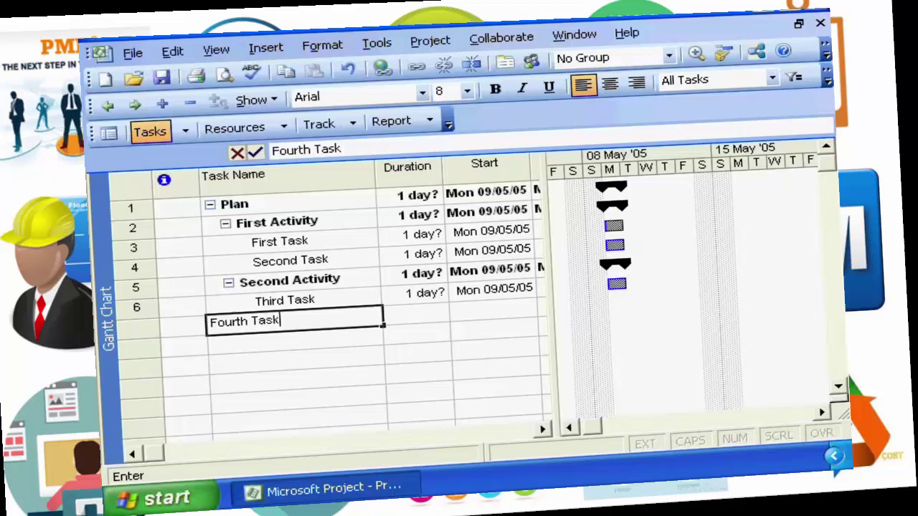
key("Return")
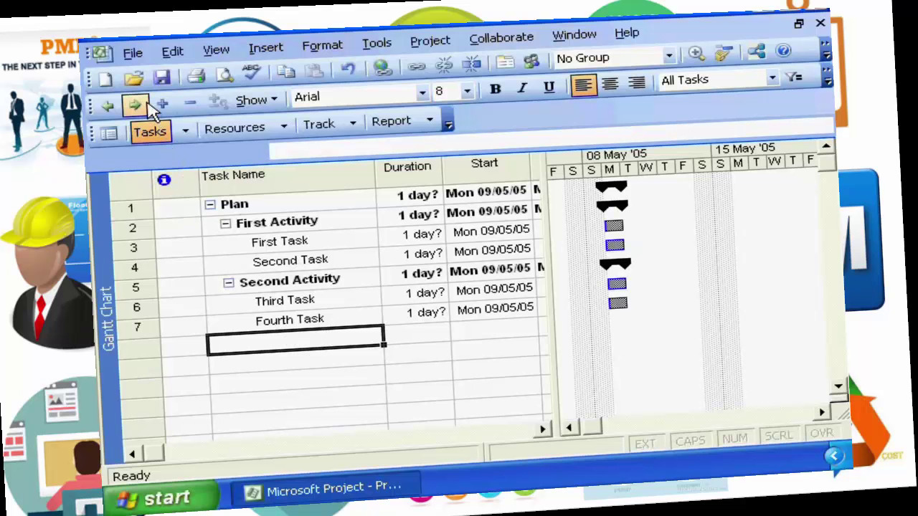
Switch to the Resource Sheet view and add two resources named Project Manager and Developer
left_click(219, 56)
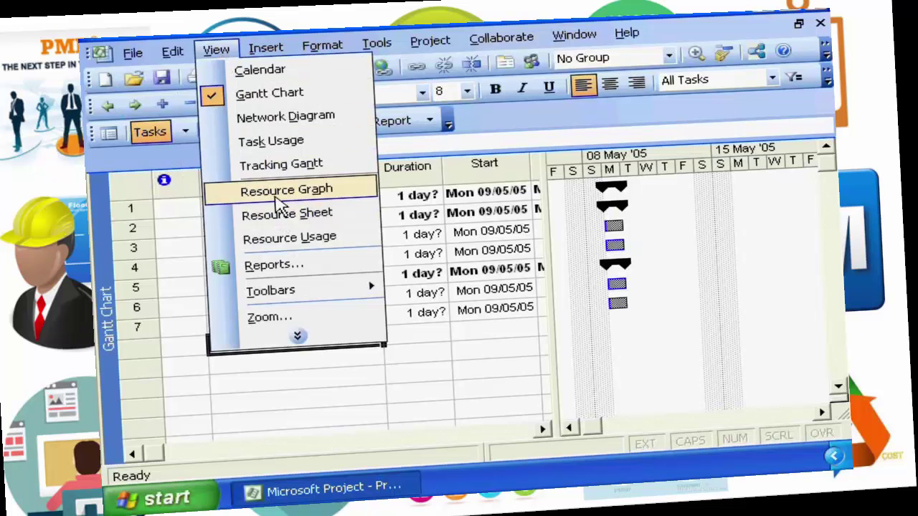
left_click(281, 215)
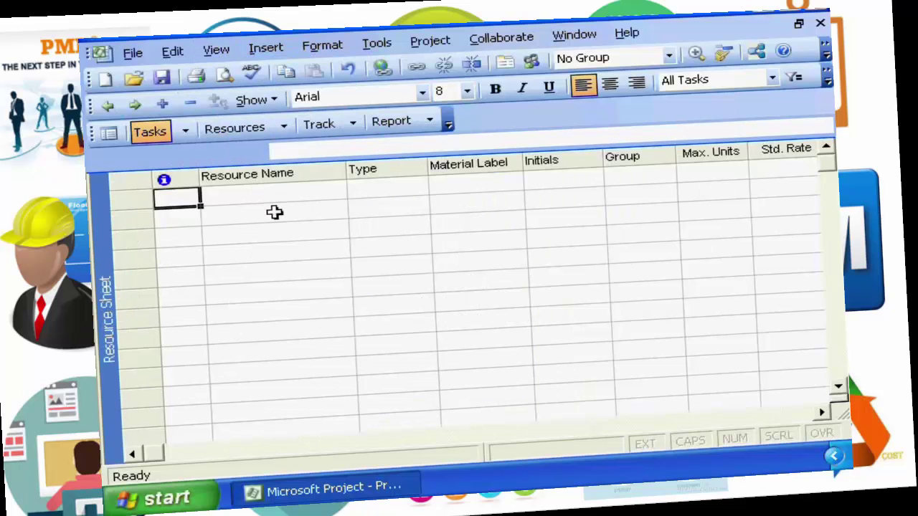
left_click(258, 197)
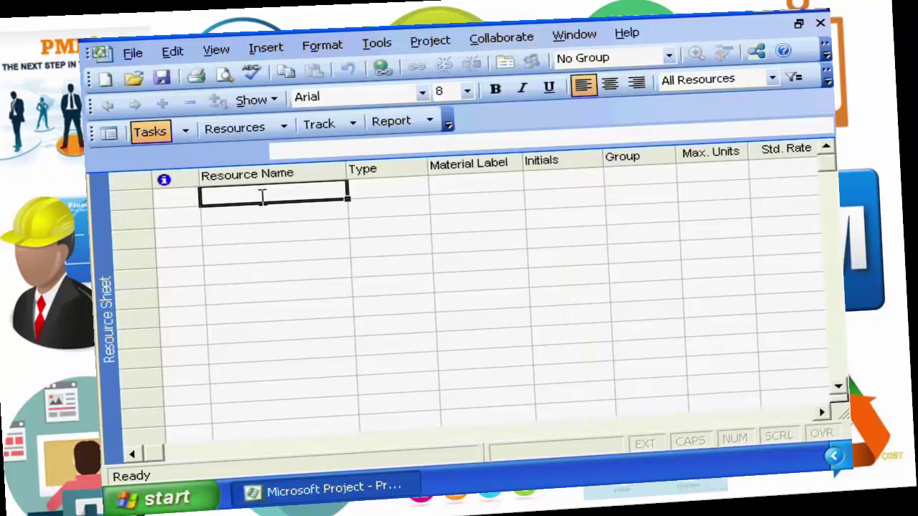
type("Pro")
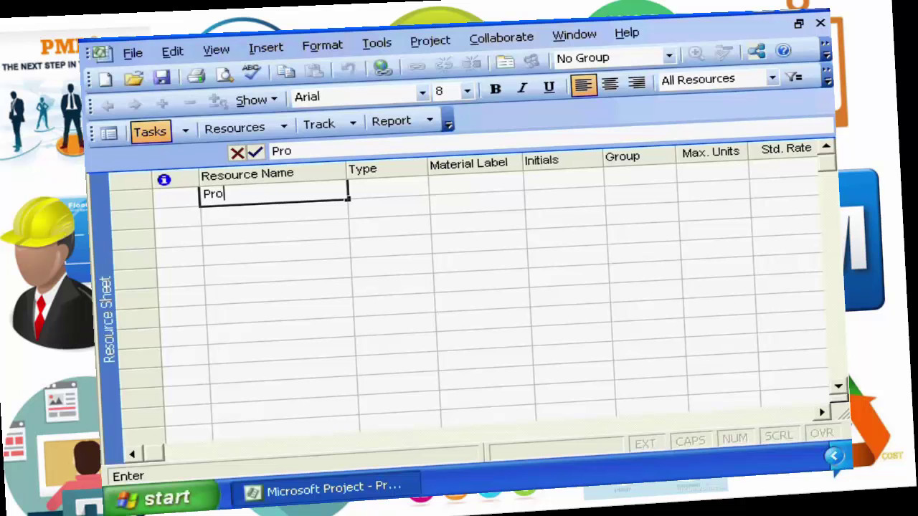
type("ject Manager")
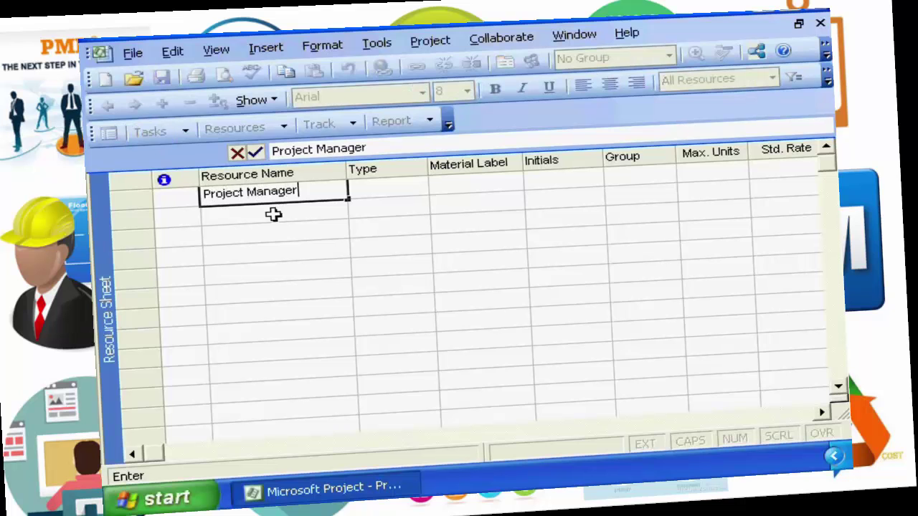
left_click(239, 215)
type("Dev")
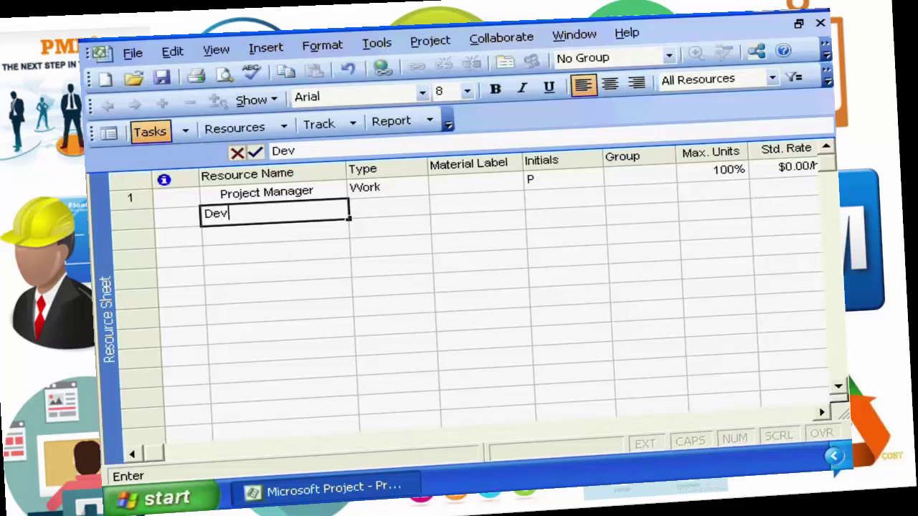
type("eloper")
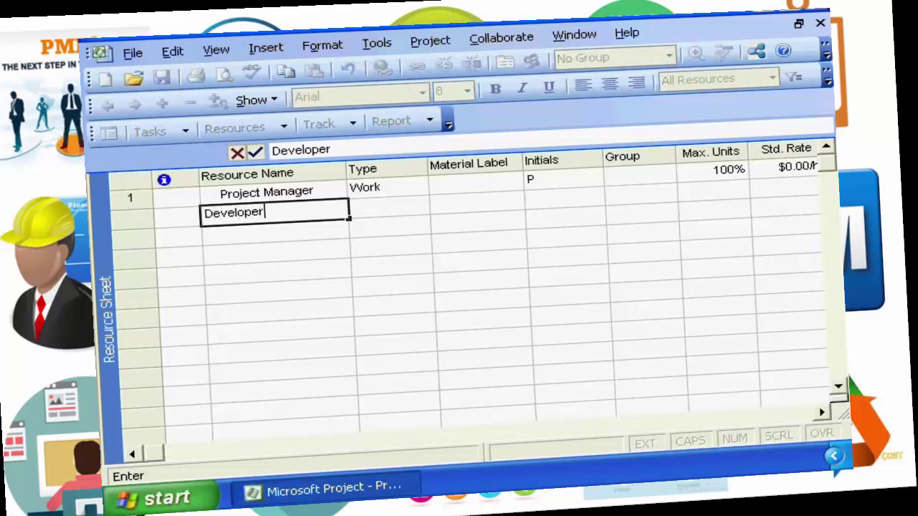
key("Return")
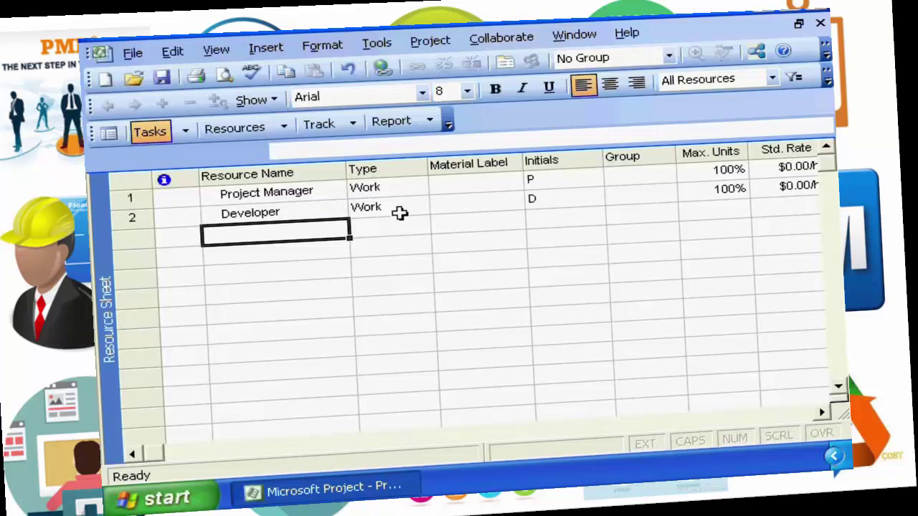
Set the Project Manager resource's initials to PM
left_click(552, 181)
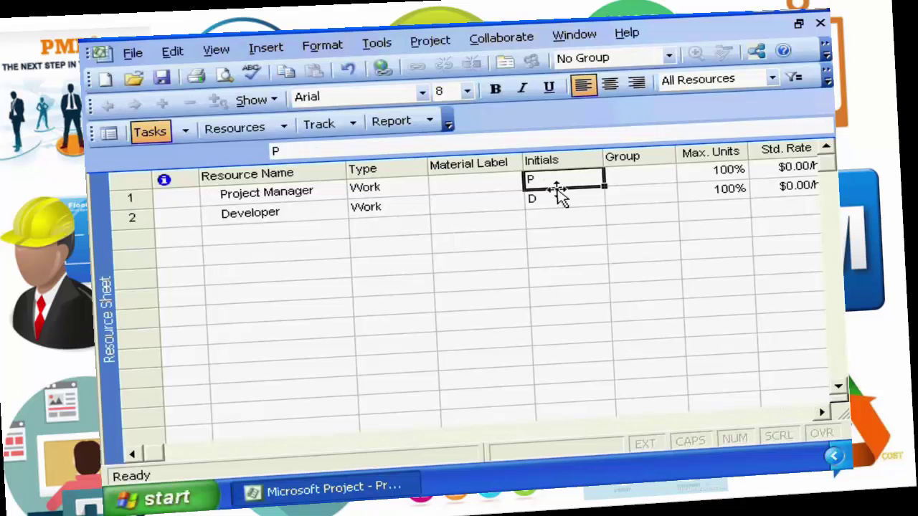
type("PM")
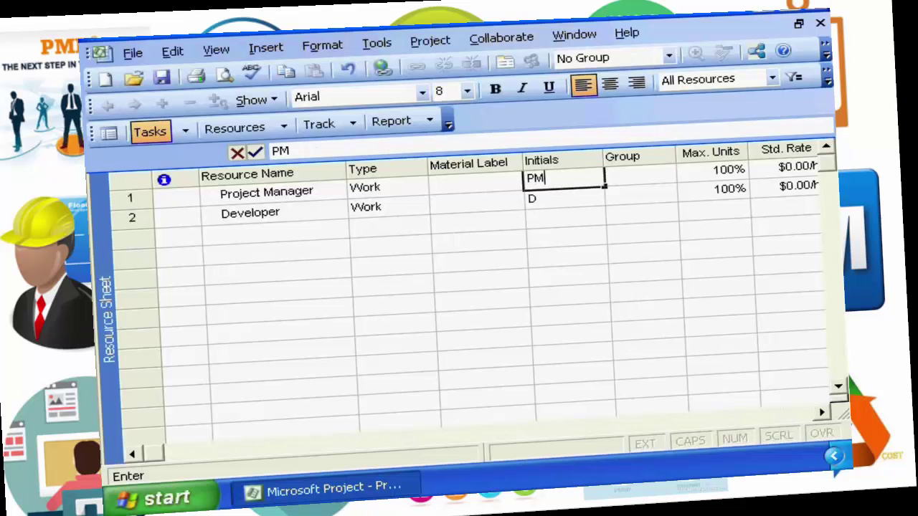
left_click(554, 199)
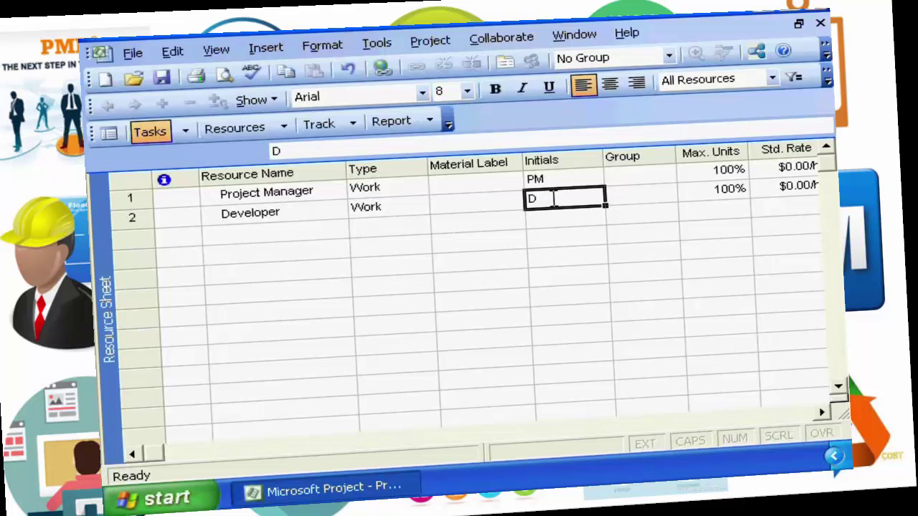
Set the maximum units of both the Project Manager and Developer resources to 80%
left_click(707, 172)
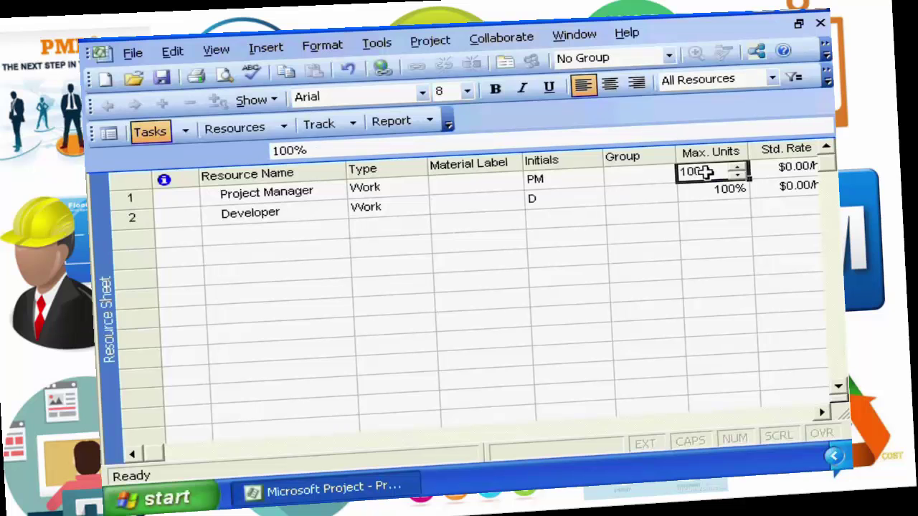
left_click(709, 192)
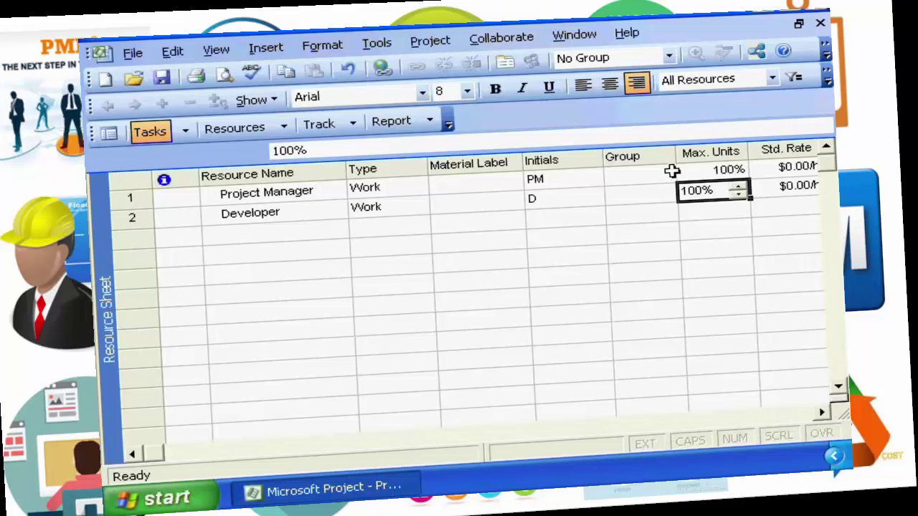
left_click(697, 171)
type("80")
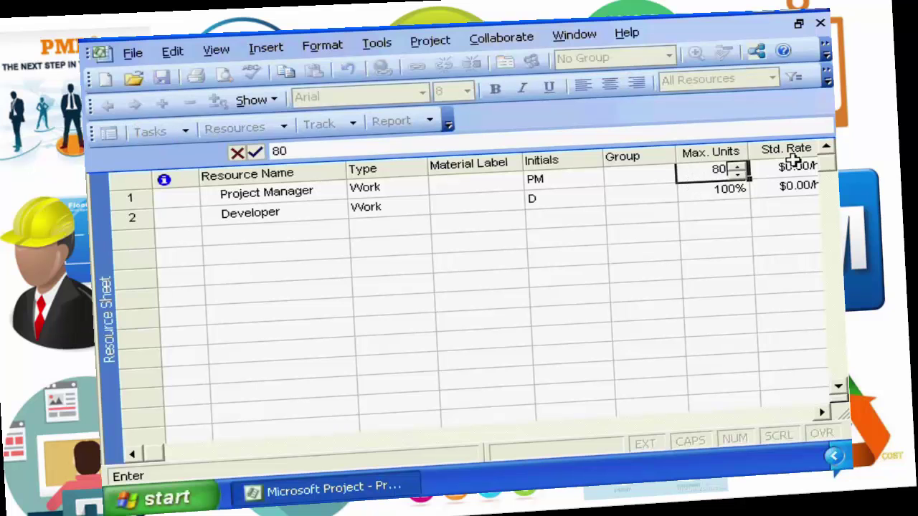
left_click(707, 195)
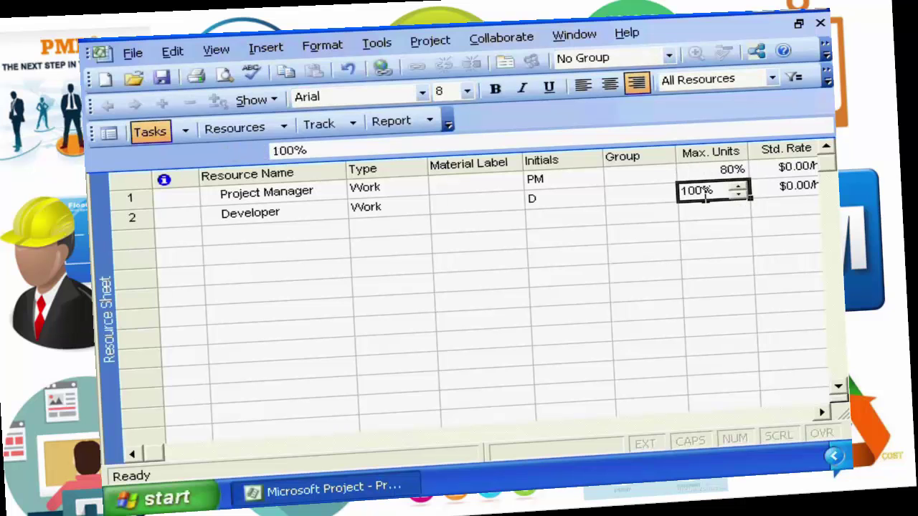
type("80")
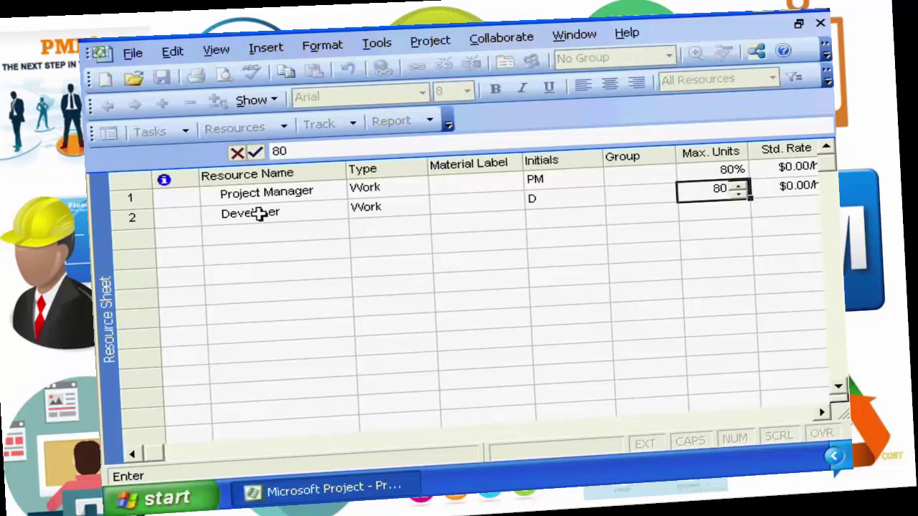
left_click(259, 213)
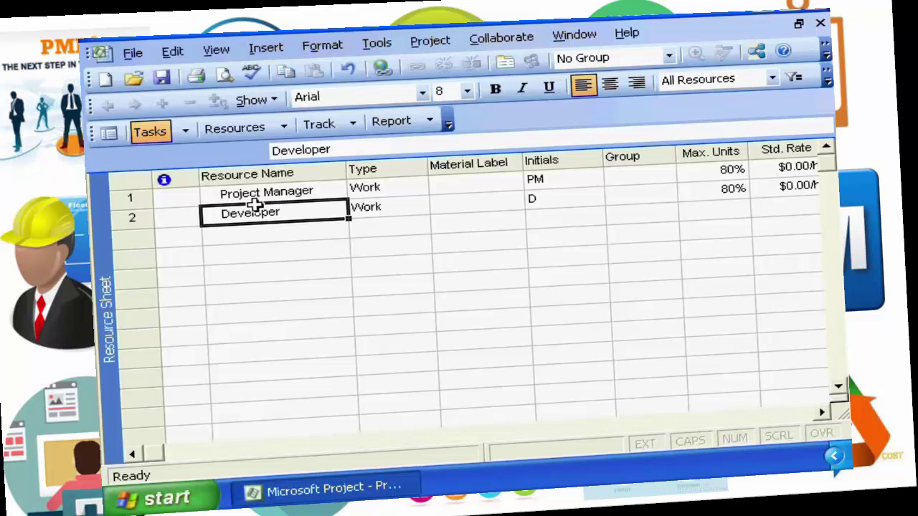
Switch to the Gantt Chart view and assign the Project Manager resource to First Task
left_click(216, 52)
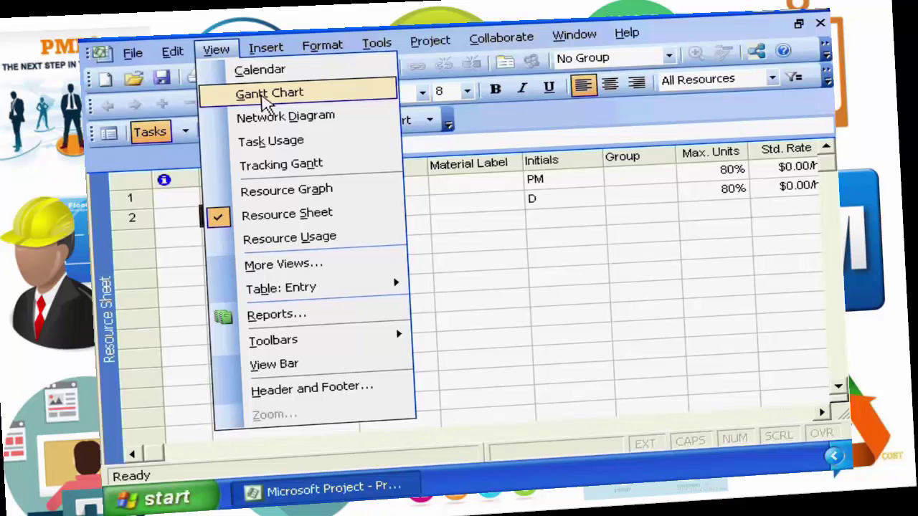
left_click(267, 94)
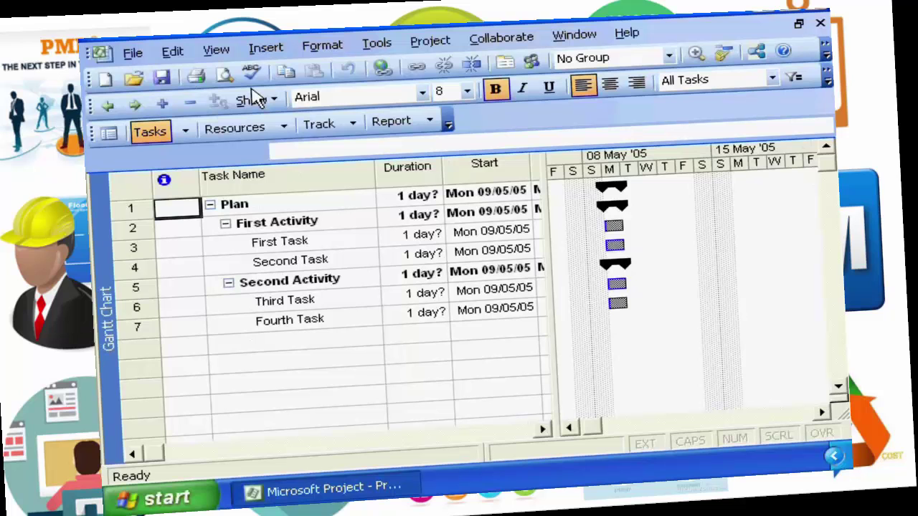
left_click(273, 242)
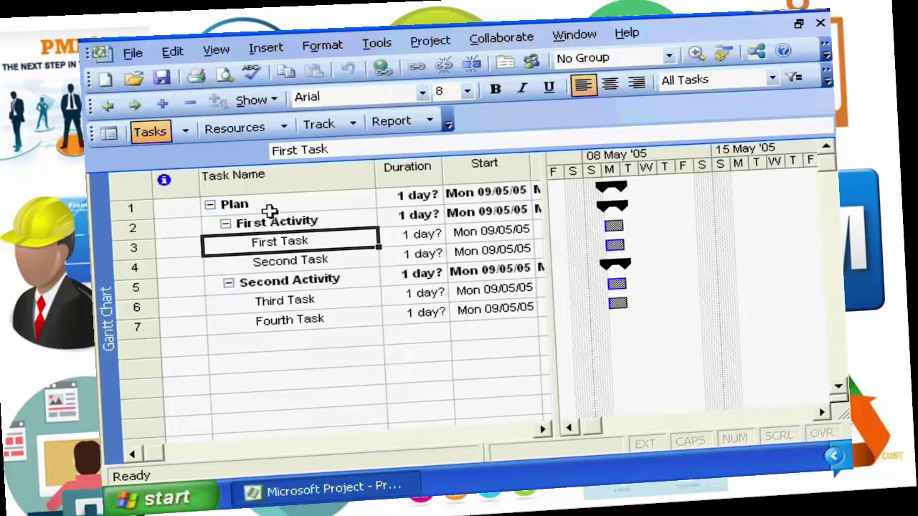
left_click(532, 63)
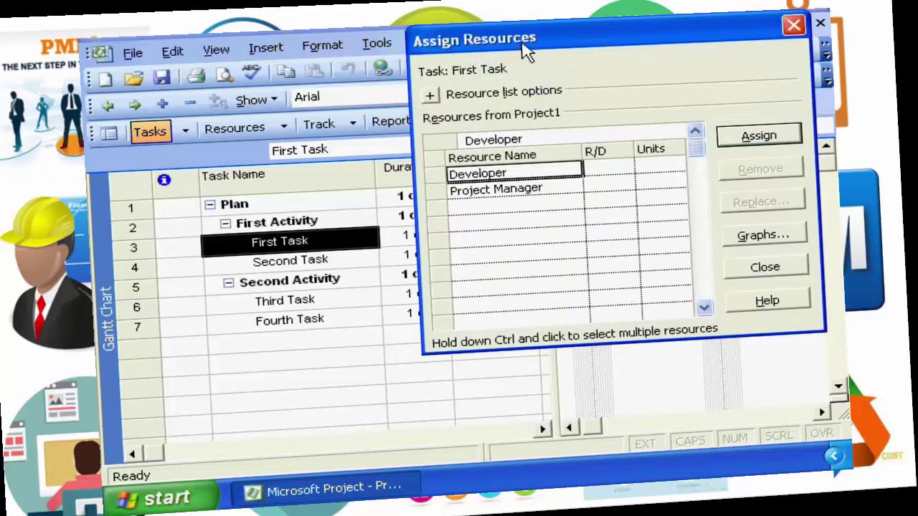
left_click_drag(541, 48, 564, 58)
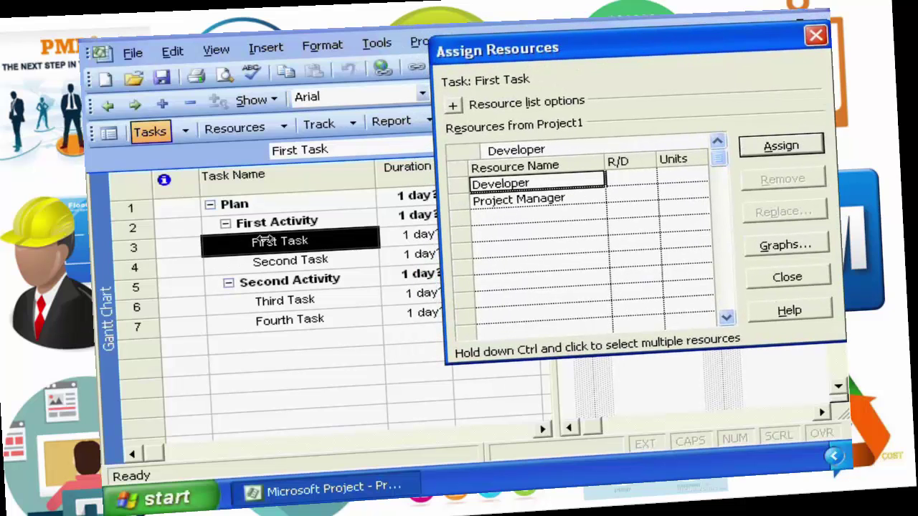
left_click(519, 201)
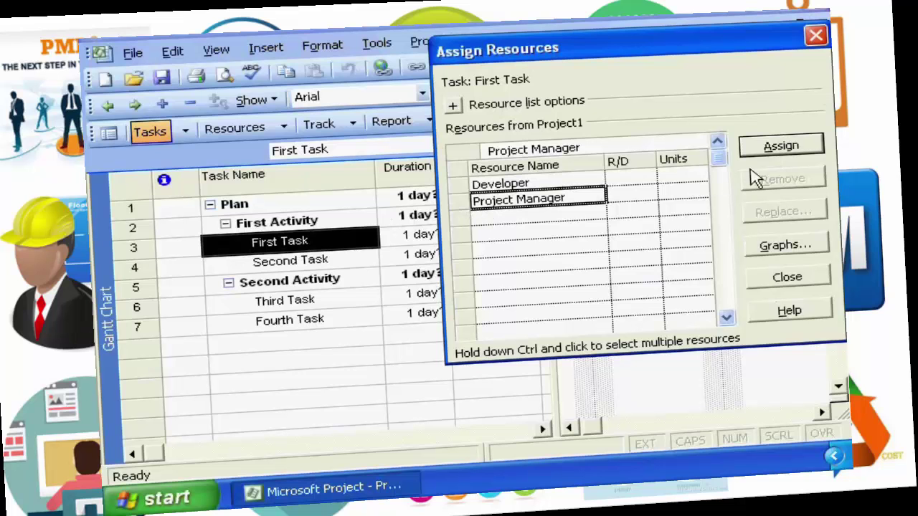
left_click(778, 149)
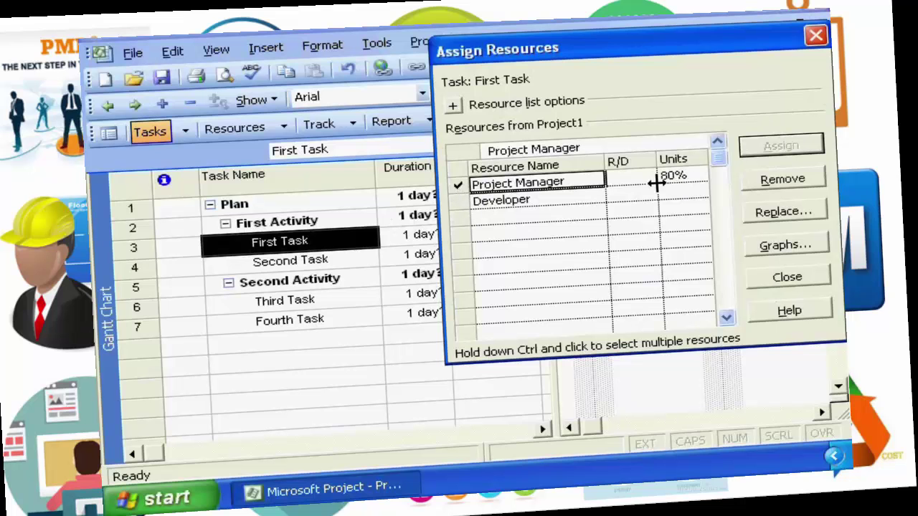
left_click_drag(660, 56, 579, 306)
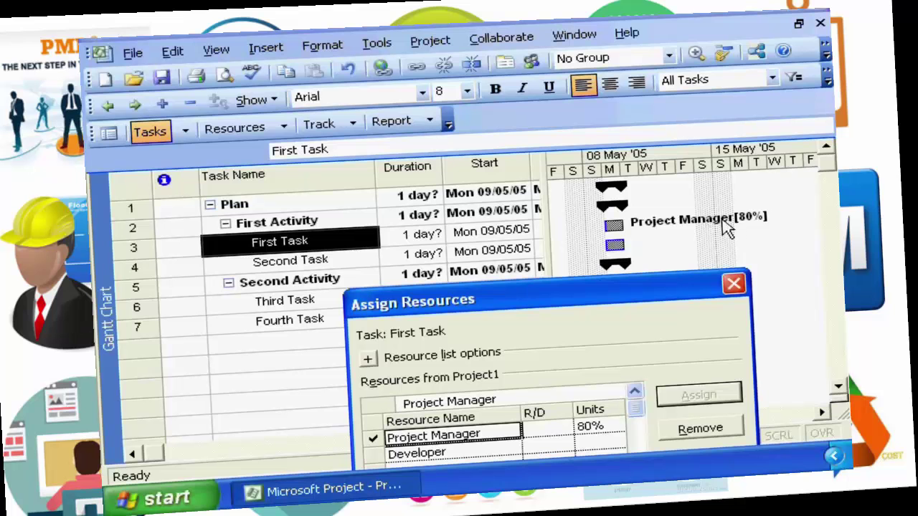
left_click_drag(577, 303, 610, 62)
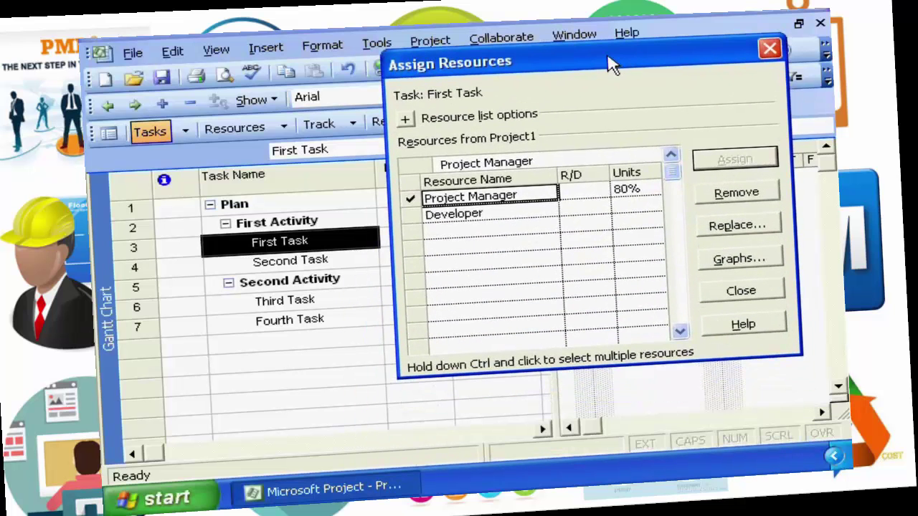
Assign the Project Manager resource to both Second Task and Third Task
left_click(272, 261)
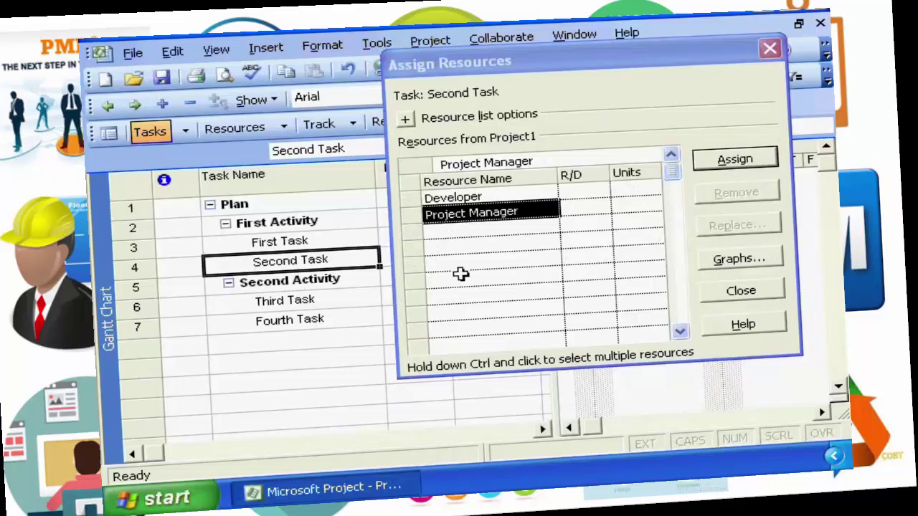
left_click(726, 163)
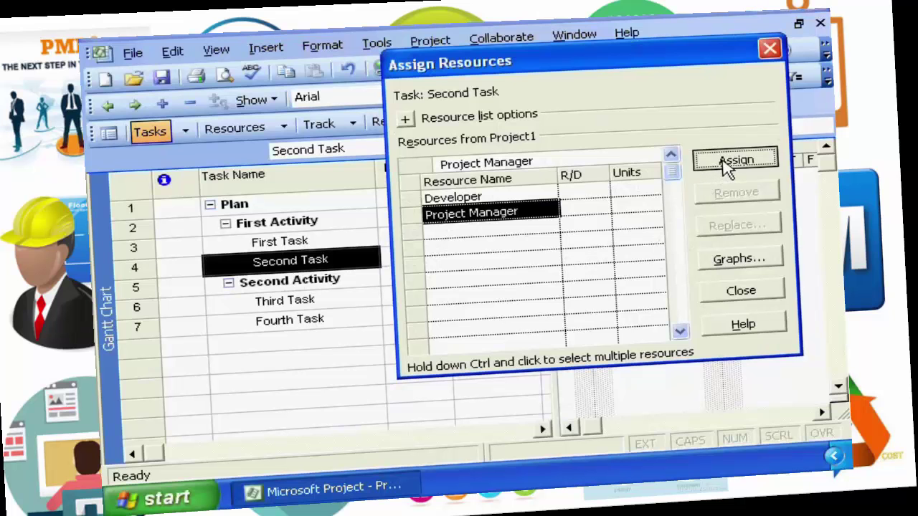
left_click(271, 301)
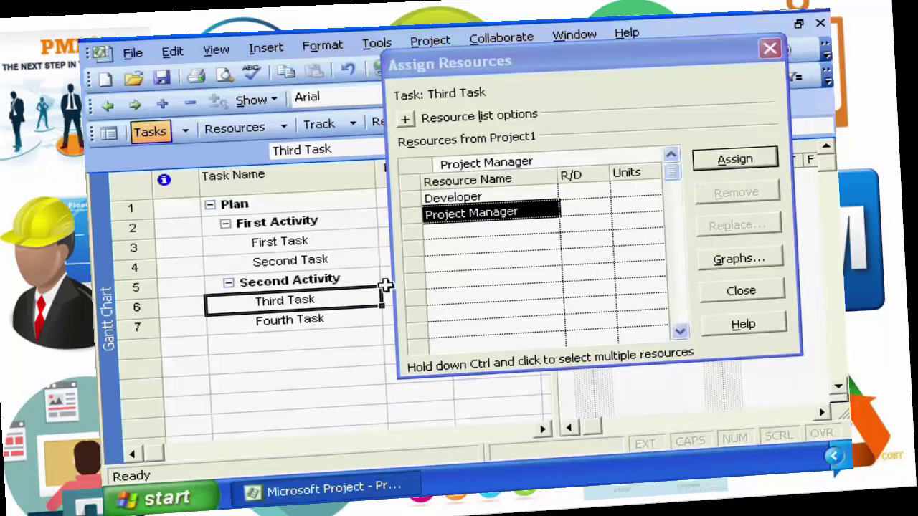
left_click(732, 163)
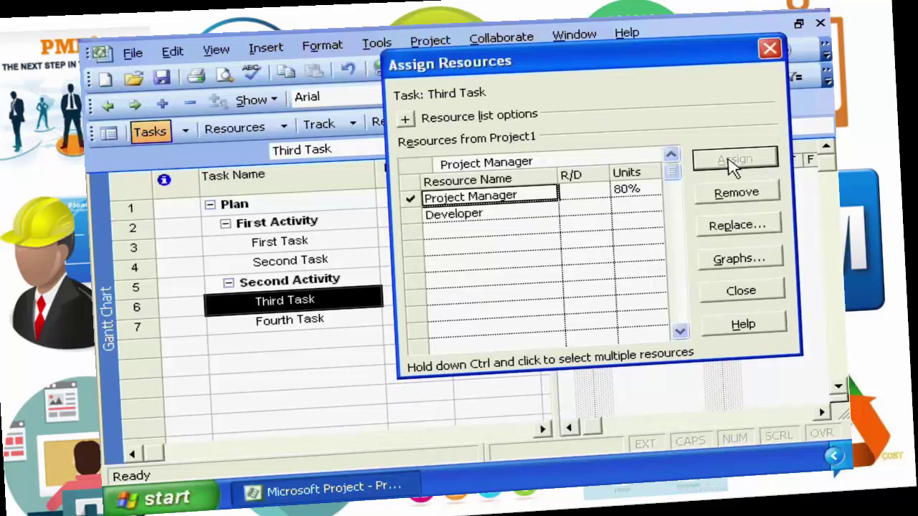
Assign the Developer resource to Fourth Task and close the resource assignment dialog
left_click(287, 321)
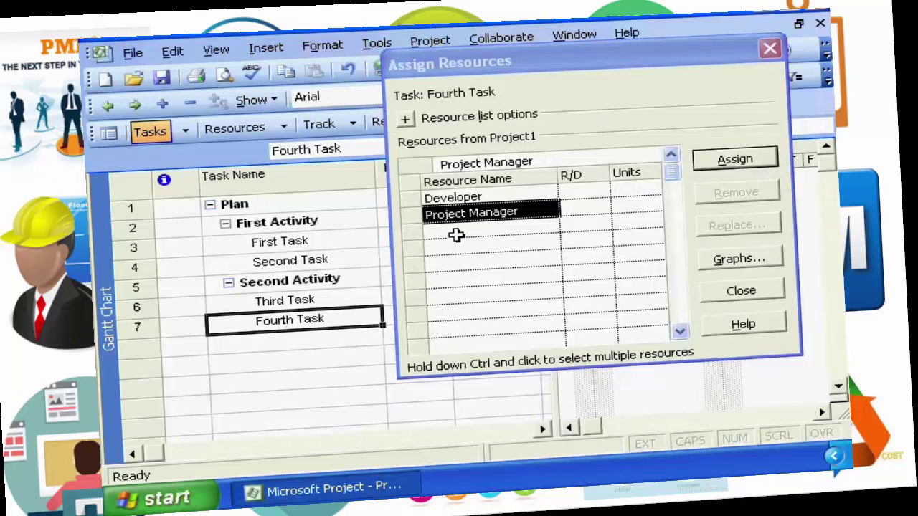
left_click(473, 197)
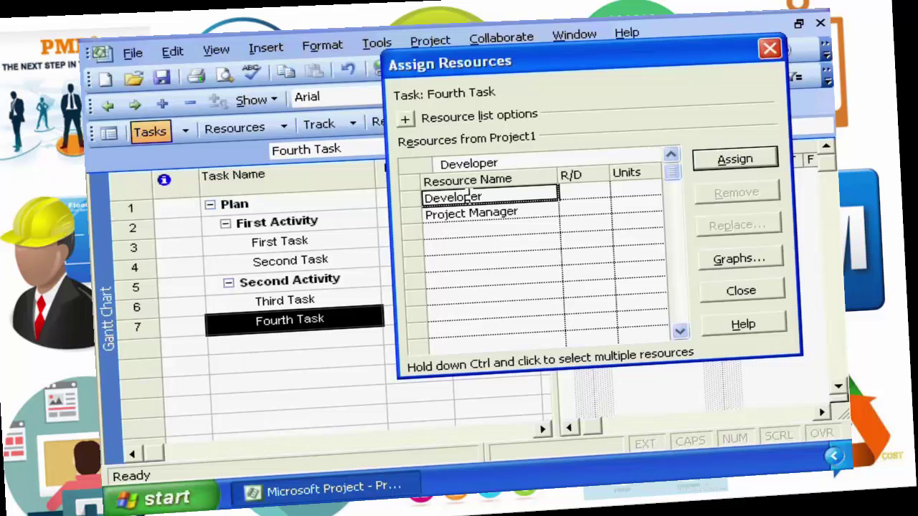
left_click(739, 162)
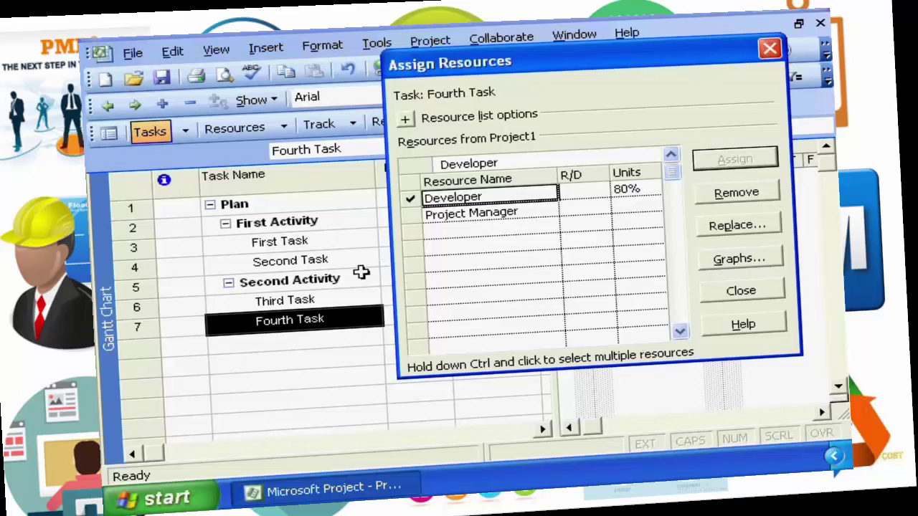
left_click(742, 291)
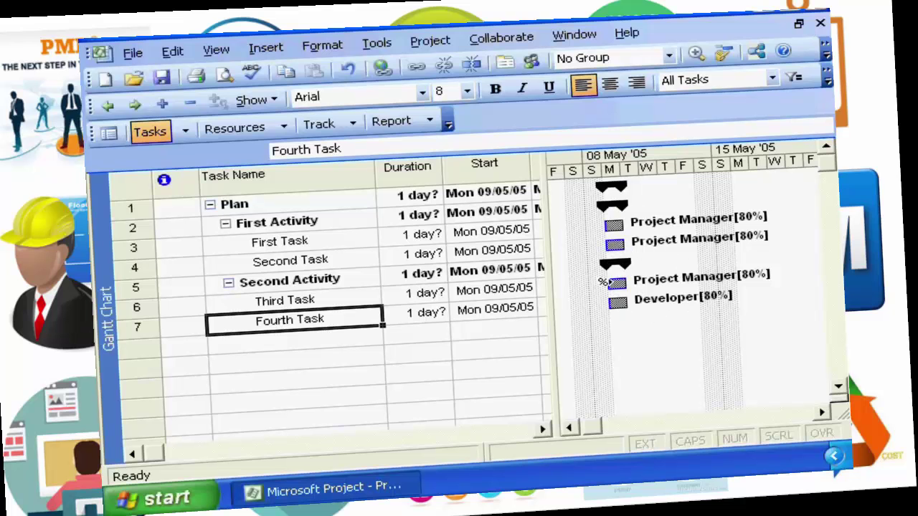
Insert a Work column before the Start column in the task table and widen the table area beside the chart
mouse_move(604, 282)
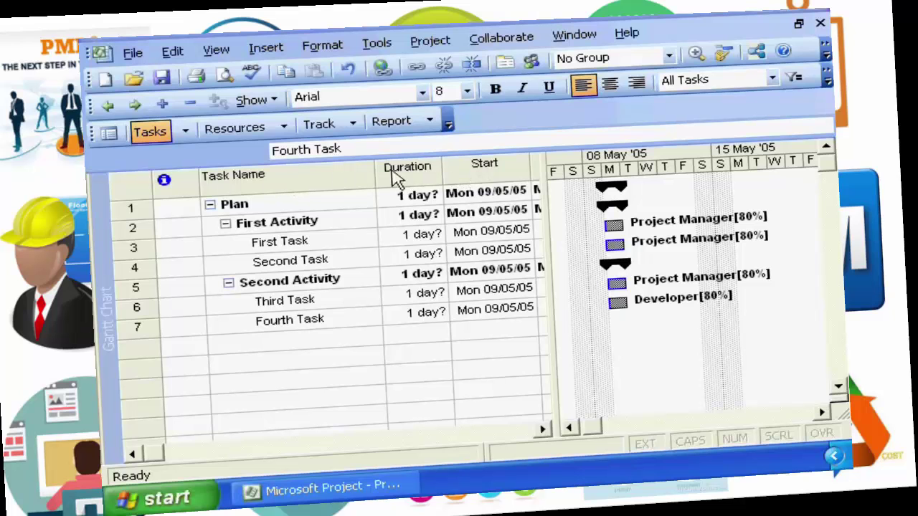
right_click(461, 177)
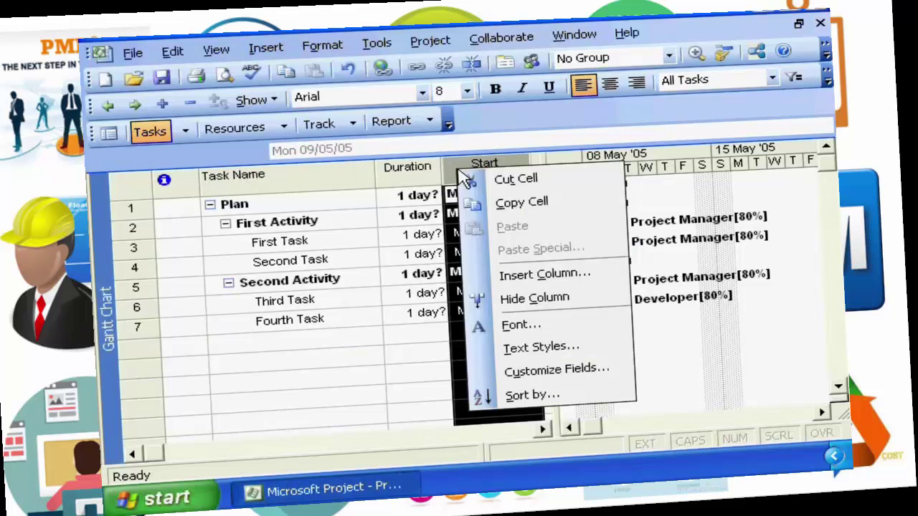
left_click(511, 279)
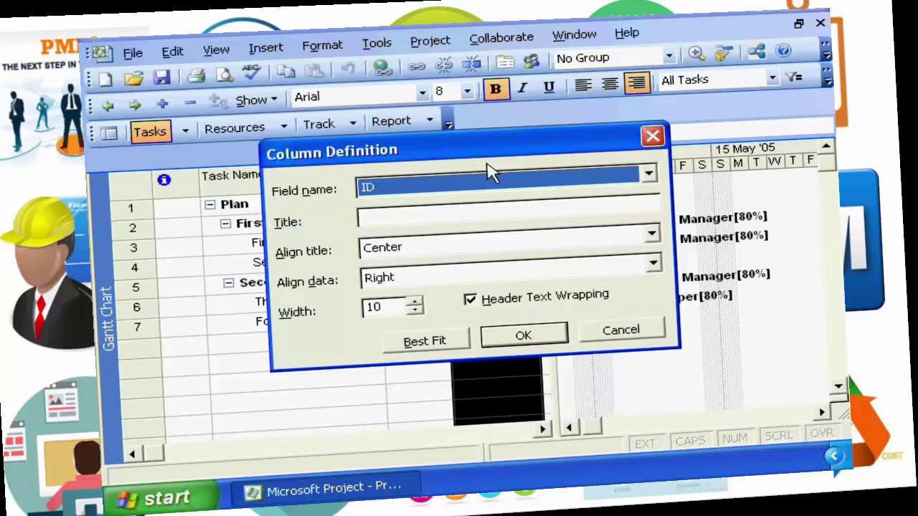
left_click(649, 174)
left_click_drag(649, 194, 650, 196)
left_click_drag(654, 284, 655, 284)
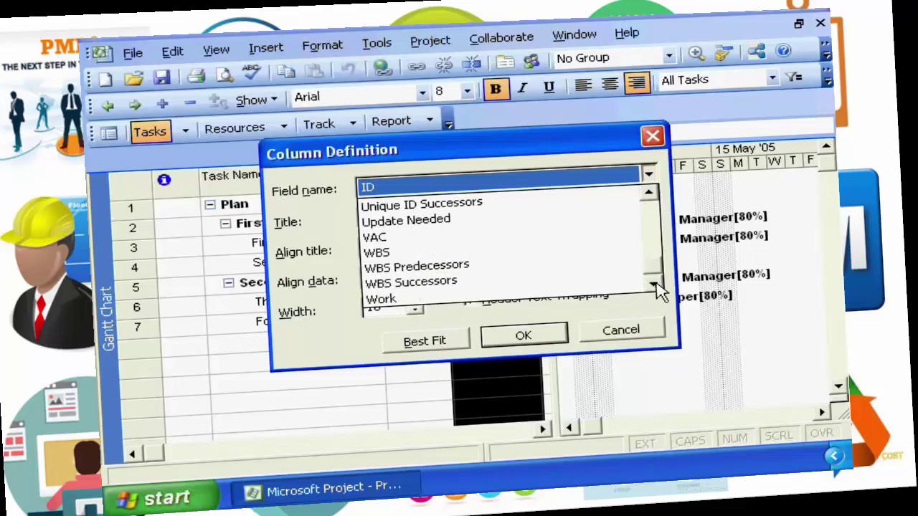
left_click(388, 303)
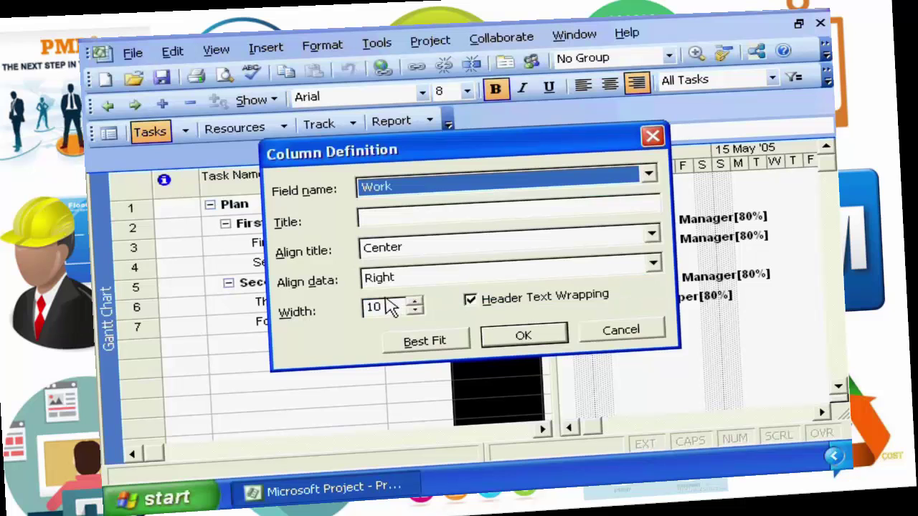
left_click(520, 337)
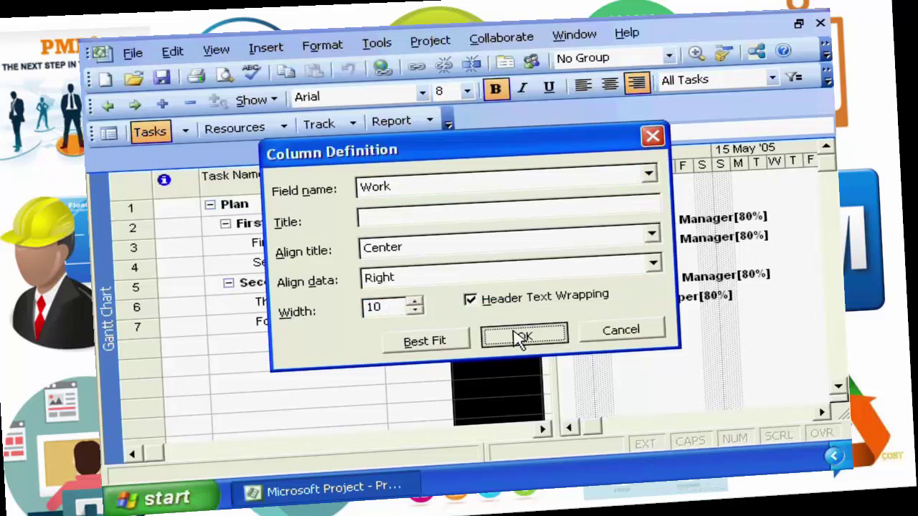
left_click_drag(525, 264, 567, 265)
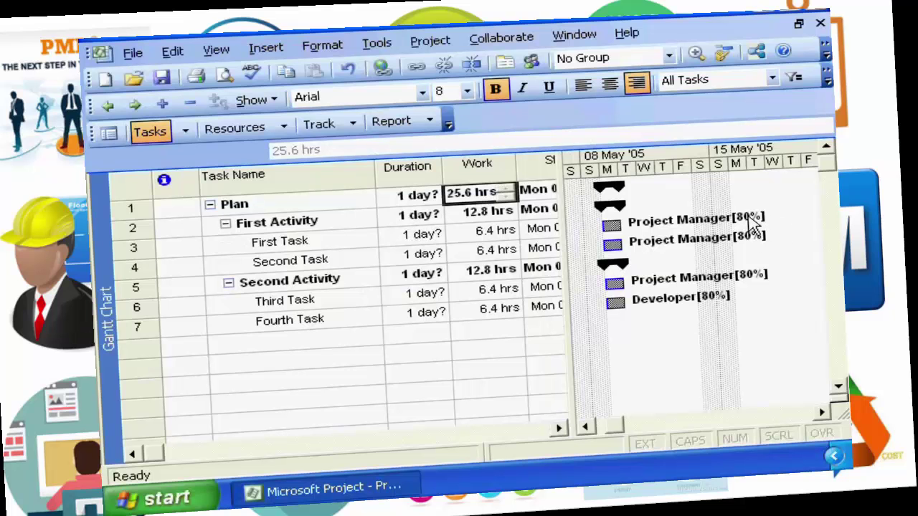
Set First Task's work to 24 hours and widen the Duration column so its values fit
left_click(471, 231)
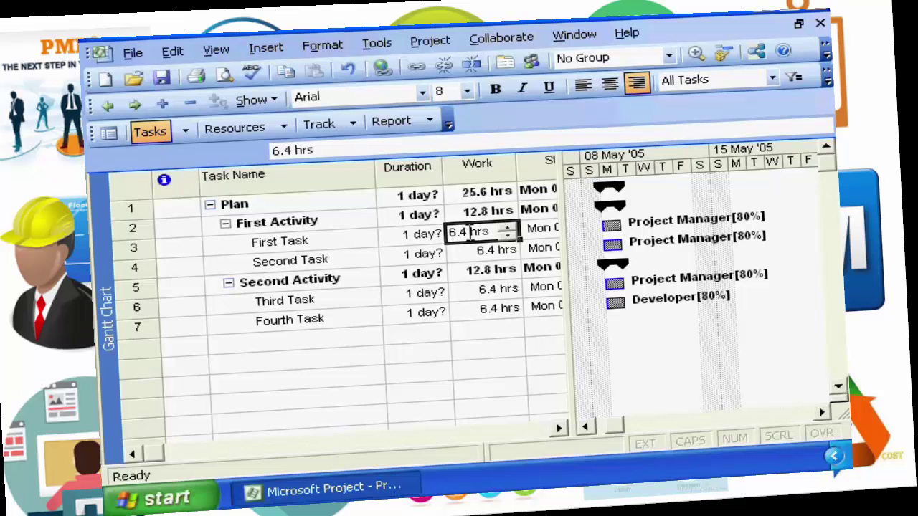
type("24")
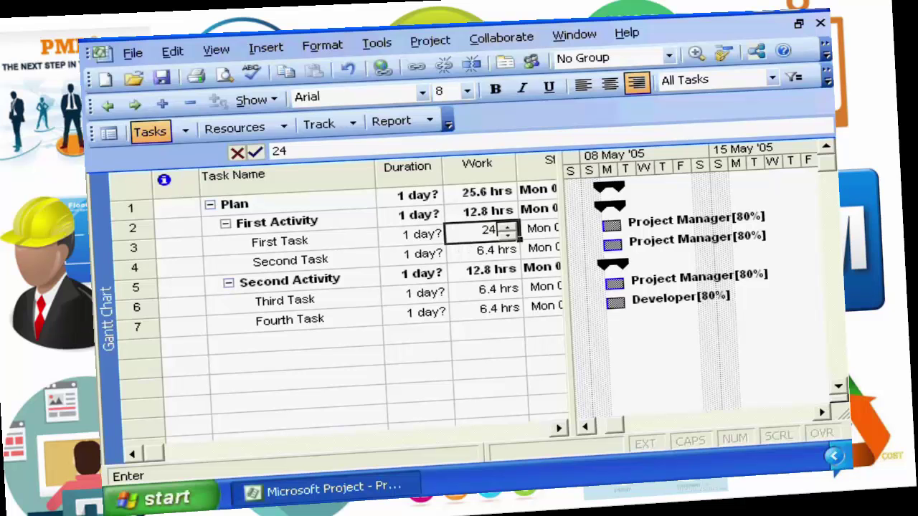
left_click(477, 251)
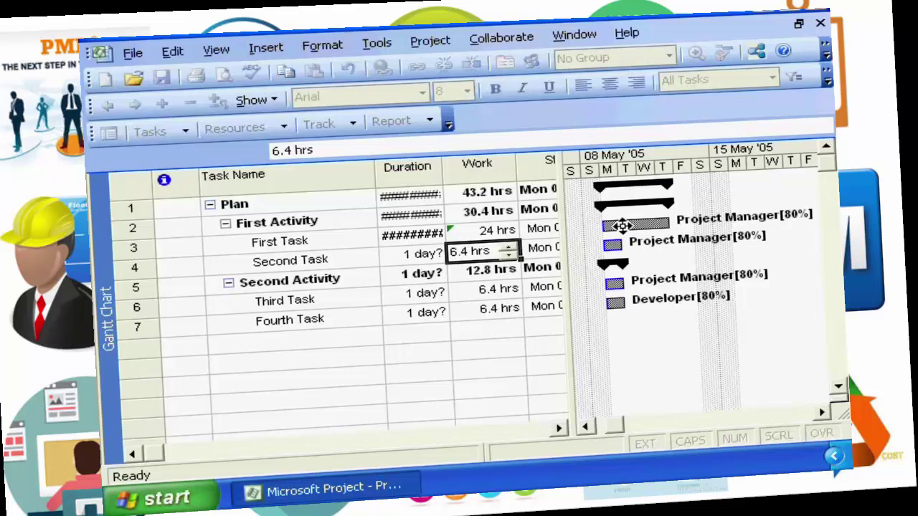
mouse_move(676, 223)
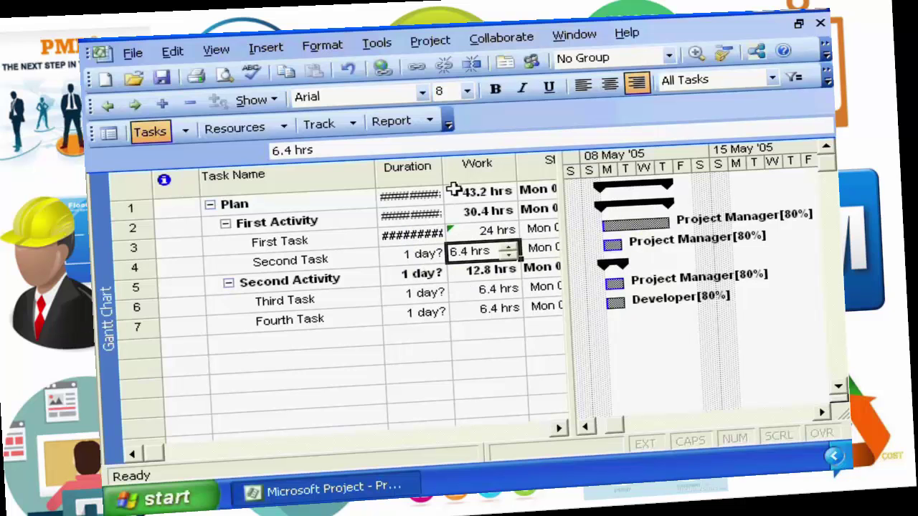
left_click_drag(443, 165, 454, 164)
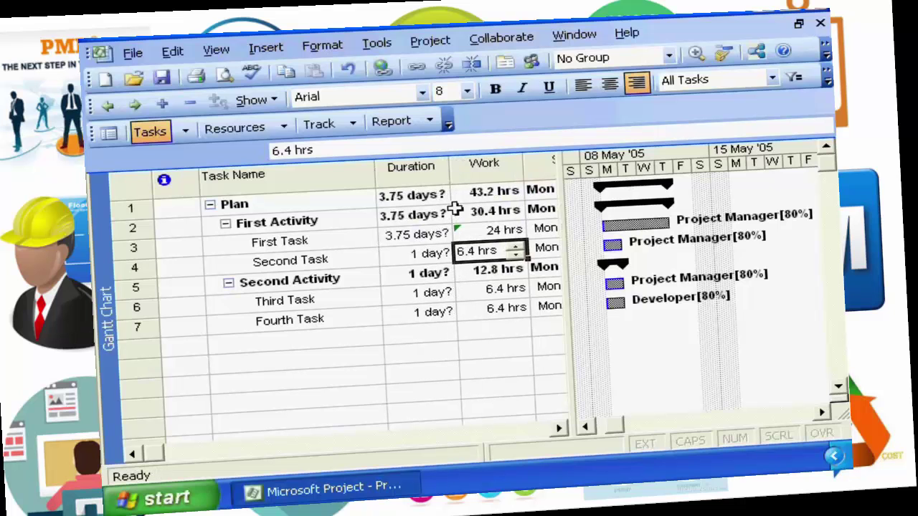
Set Second Task's work to 30 hours
left_click(479, 251)
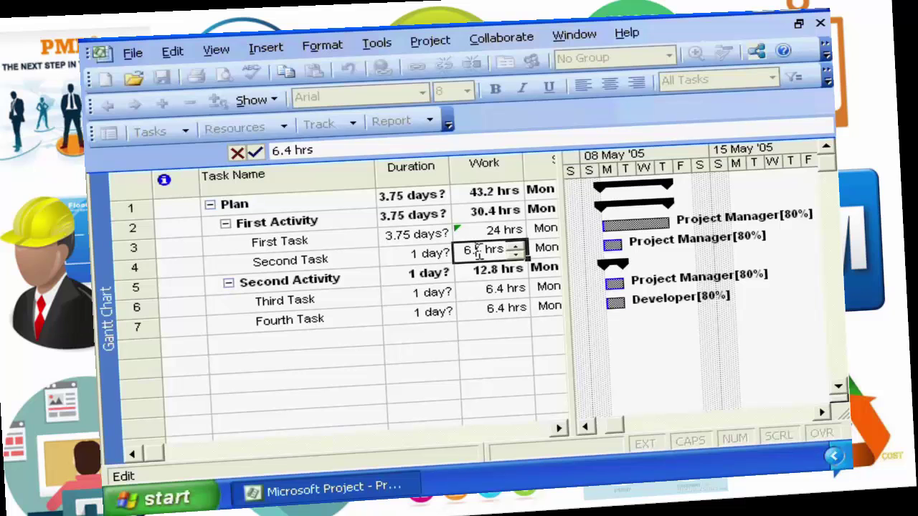
type("30")
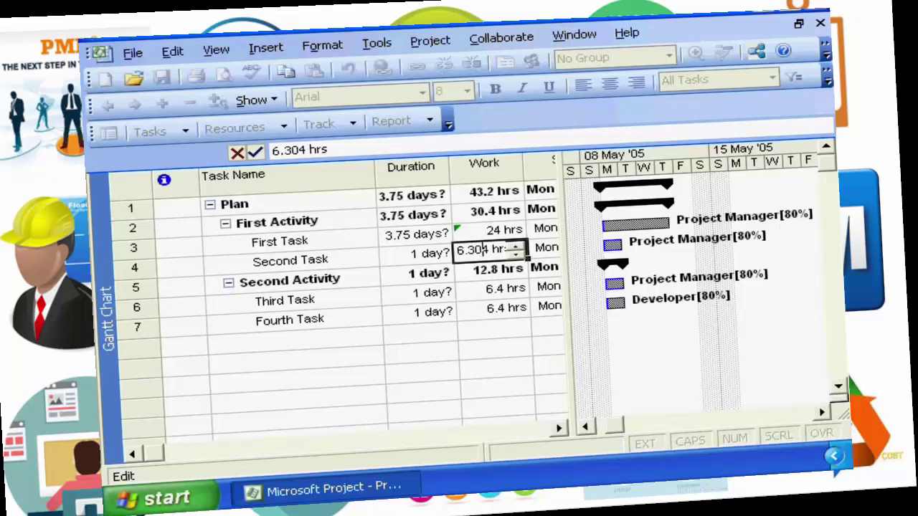
key("BackSpace")
key("BackSpace")
key("BackSpace")
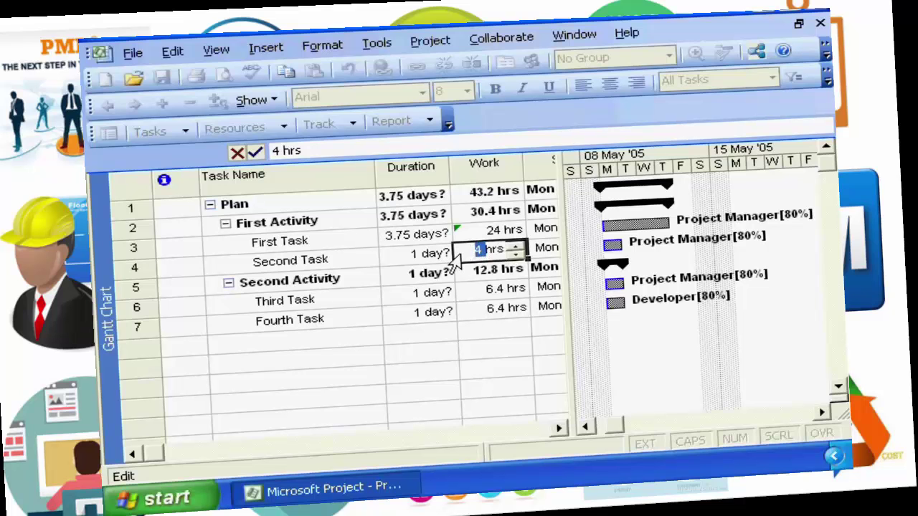
type("30")
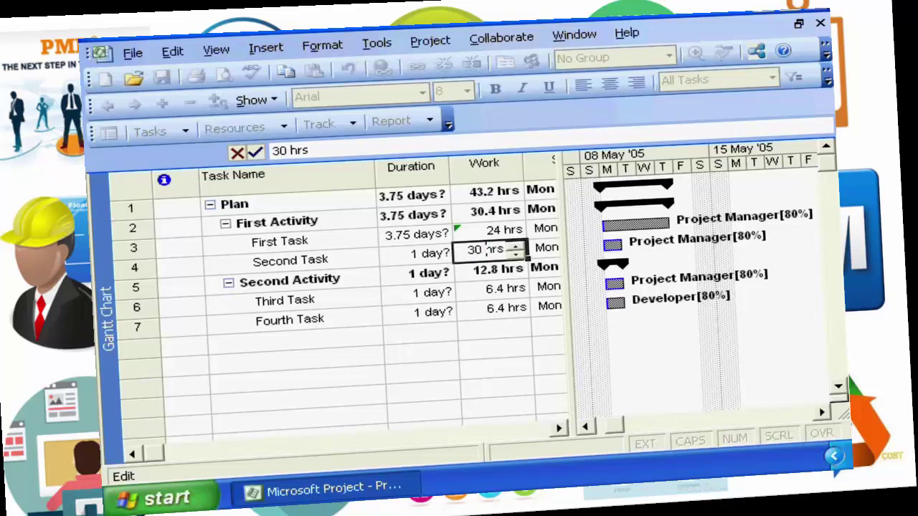
Set Third Task's work to 45 hours and Fourth Task's work to 36 hours
left_click(480, 289)
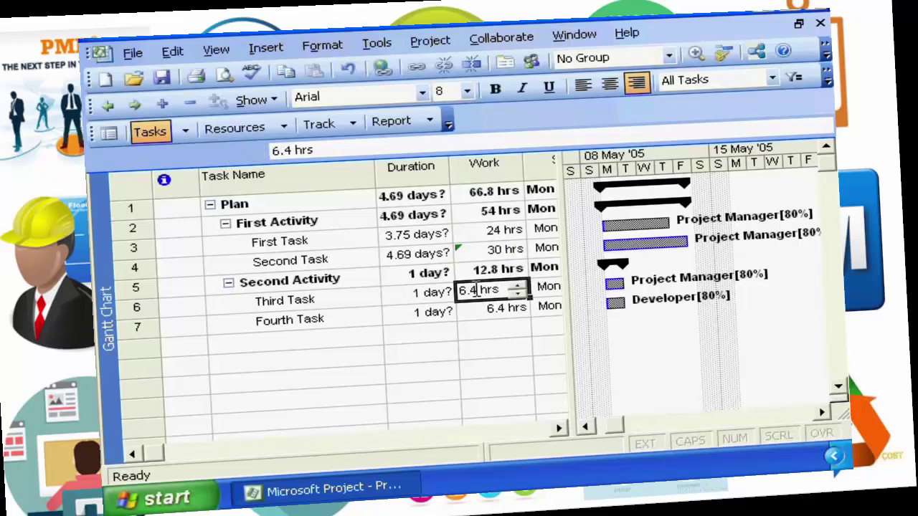
left_click(478, 288)
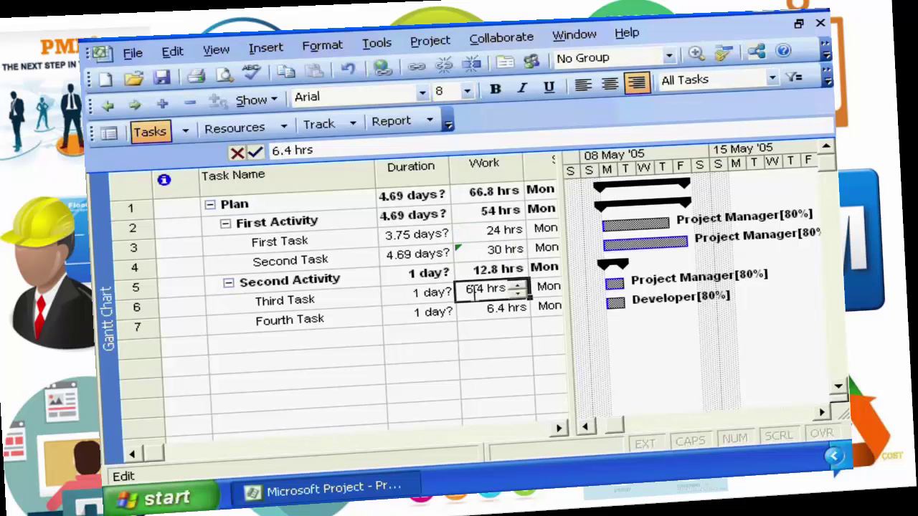
left_click(485, 288)
key("BackSpace")
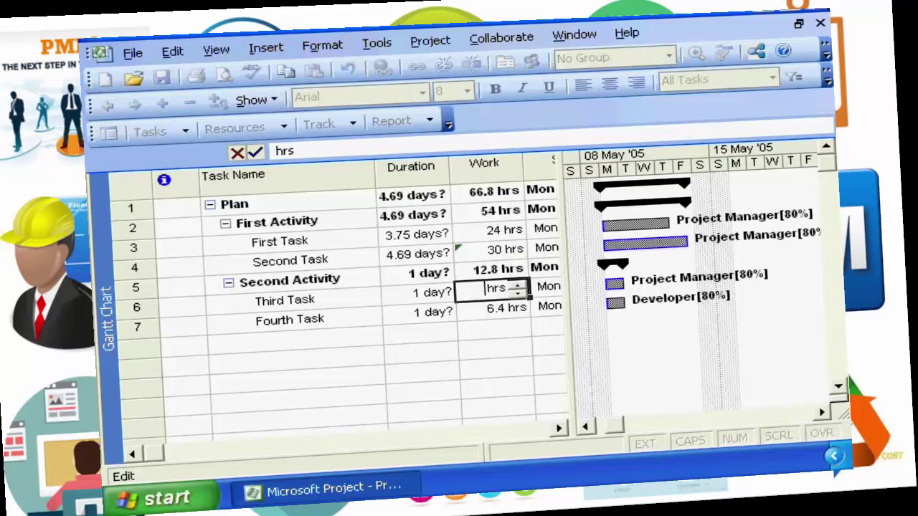
type("45")
key("Return")
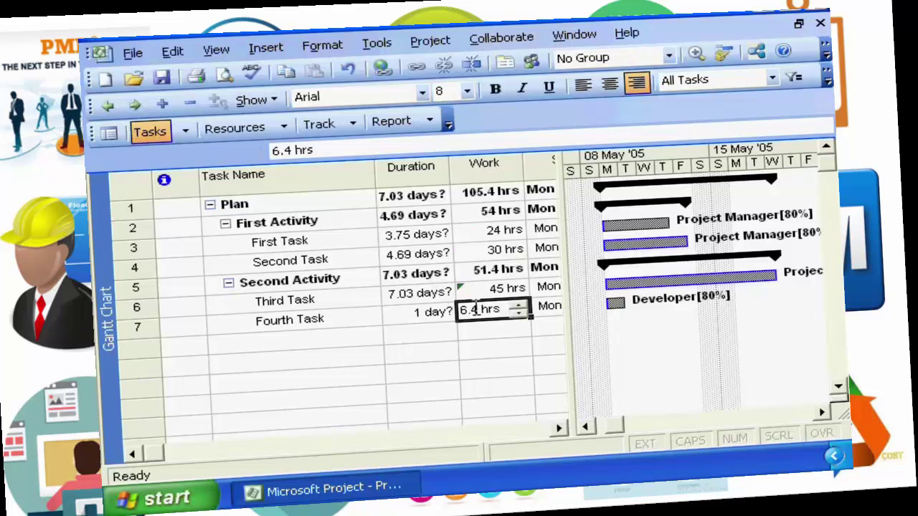
type("36")
key("Return")
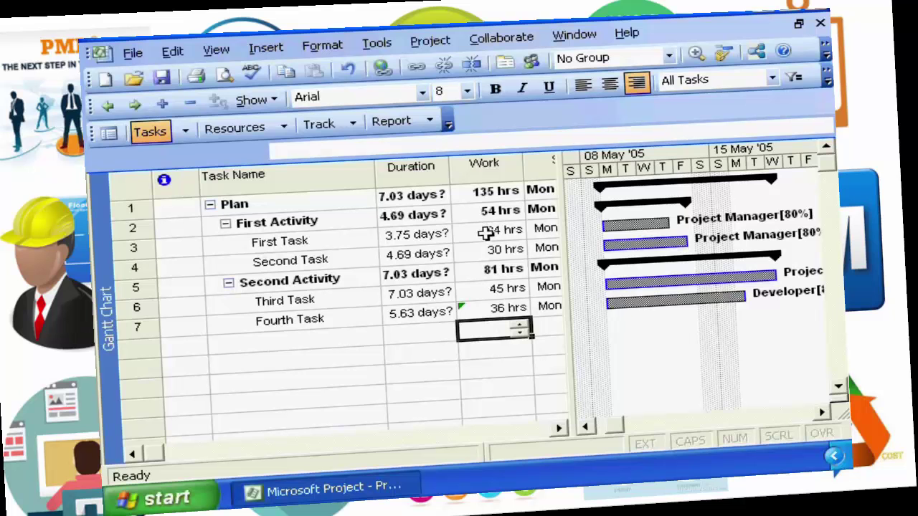
left_click(634, 307)
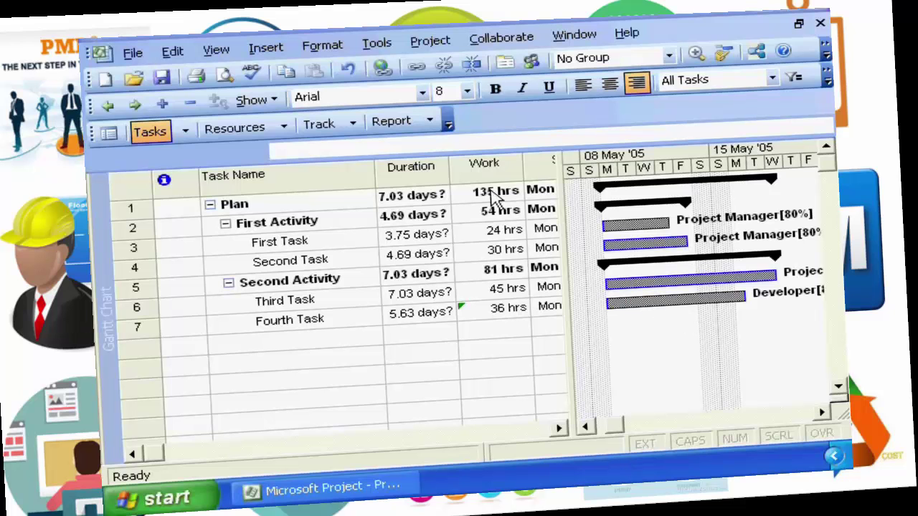
Show the Resource Usage view and bring the Project Manager's scheduled daily work into the timescale to check for overallocation
left_click(216, 51)
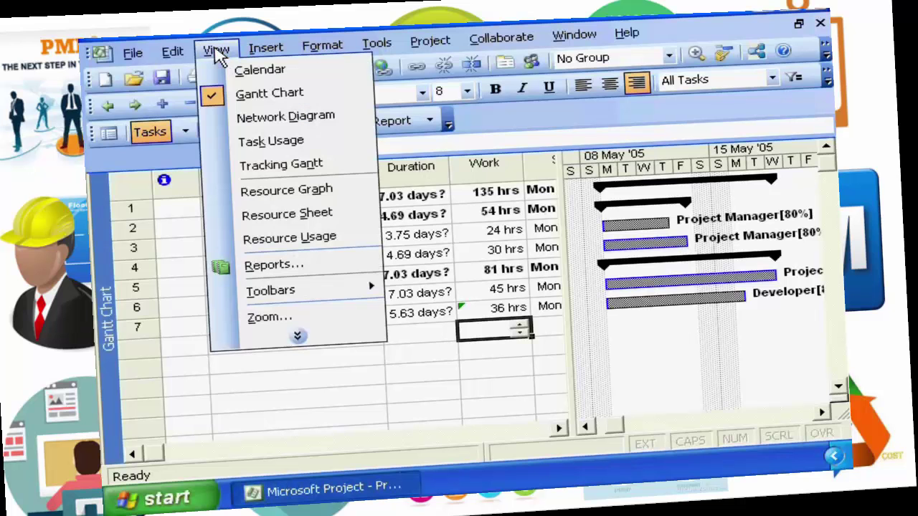
left_click(286, 240)
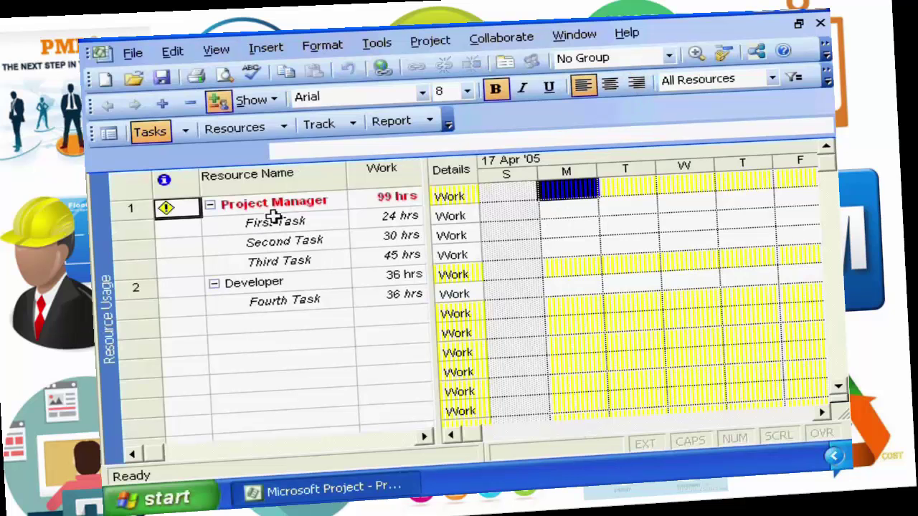
left_click(281, 203)
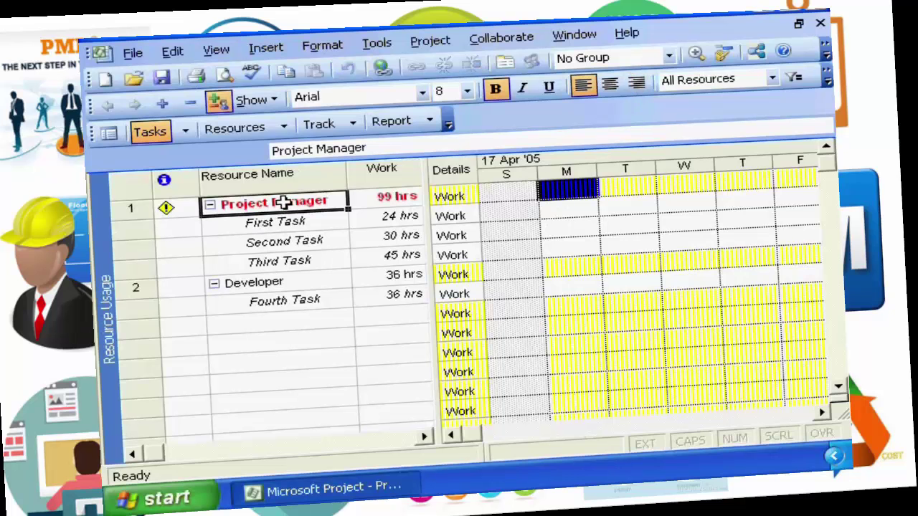
left_click(723, 55)
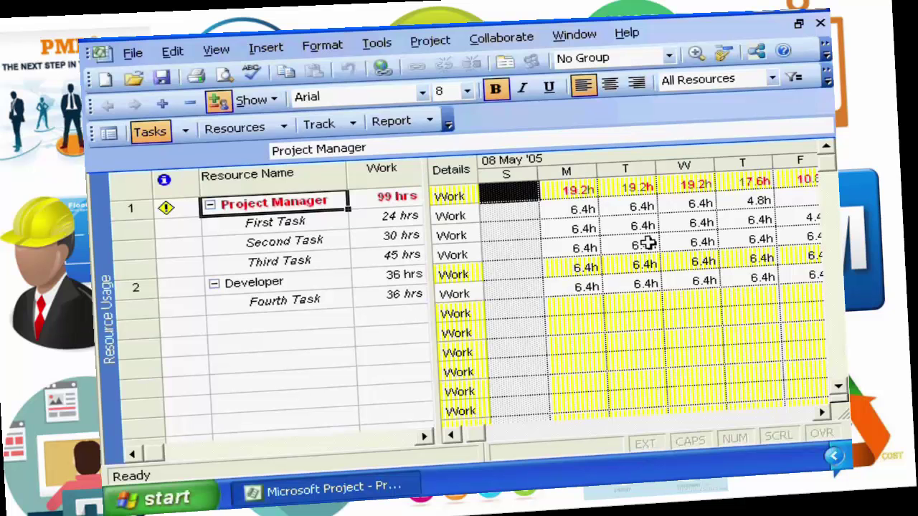
Return to the Gantt Chart and level resources manually for the entire project, checking overallocations on a Day by Day basis
left_click(217, 51)
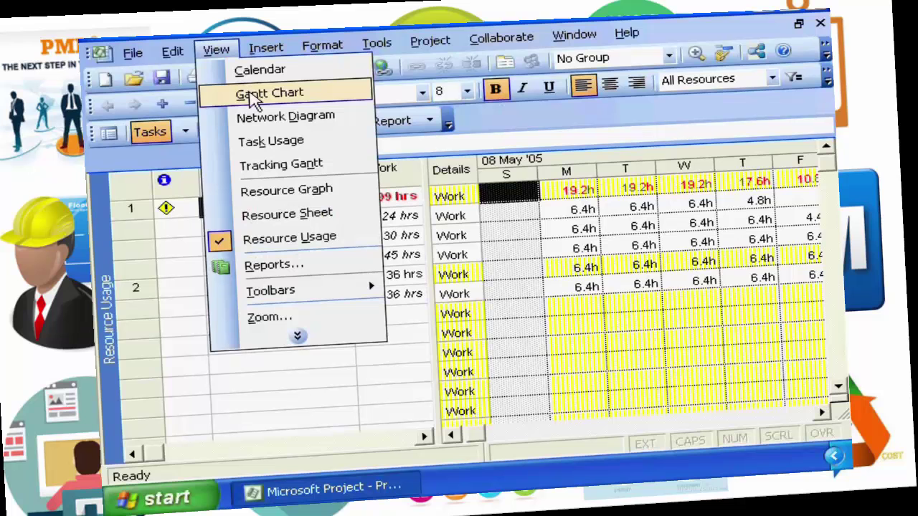
left_click(253, 95)
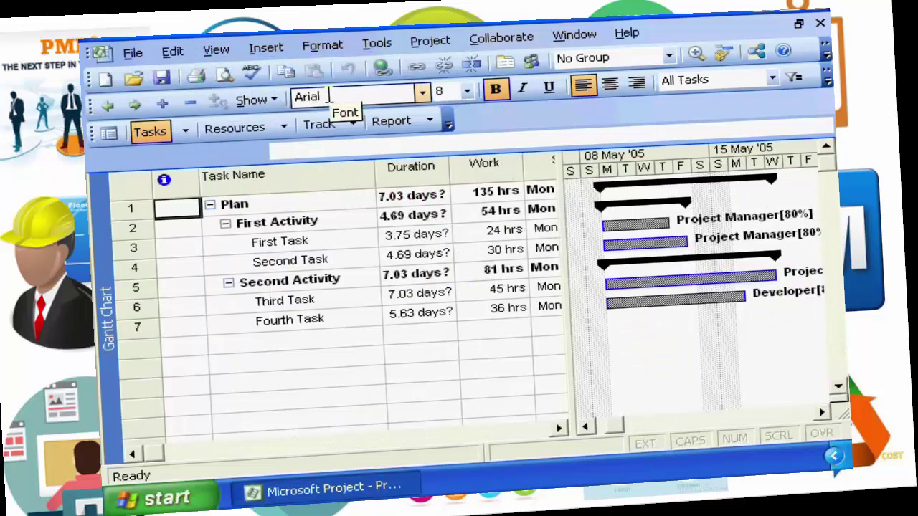
left_click(374, 47)
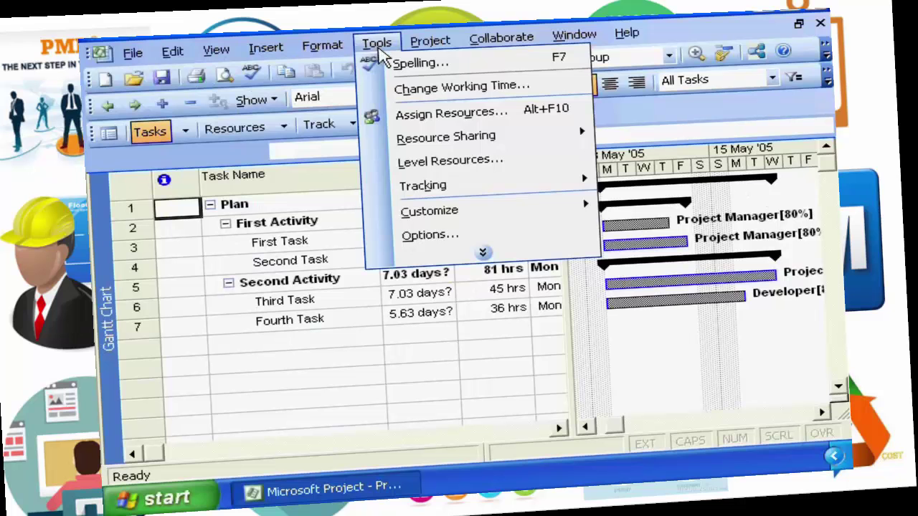
left_click(428, 169)
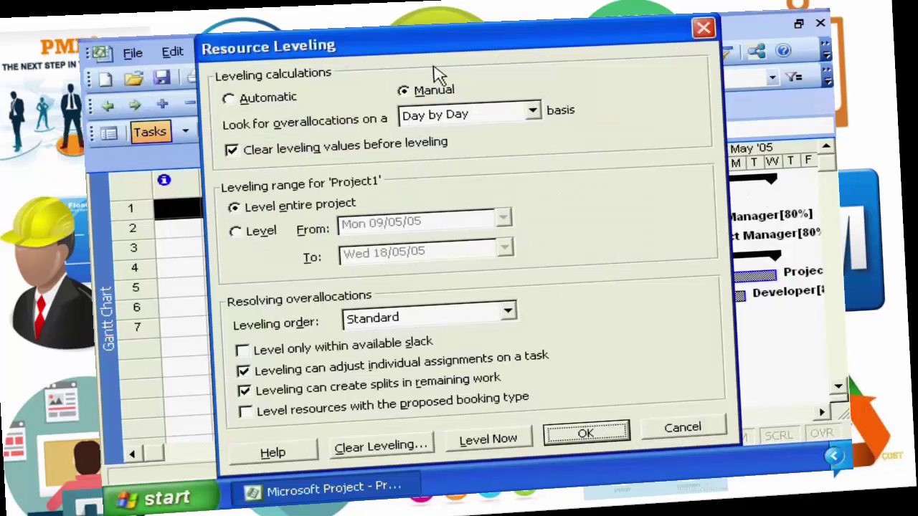
left_click_drag(448, 56, 441, 37)
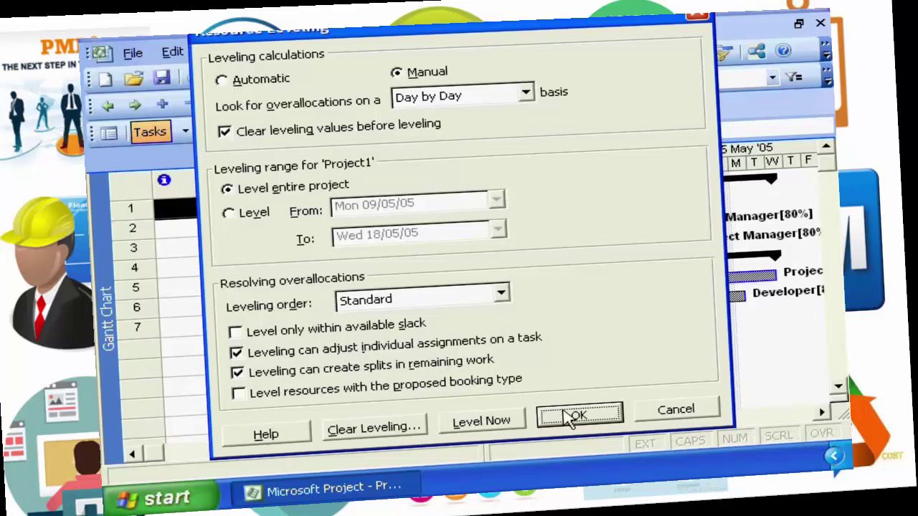
left_click(480, 424)
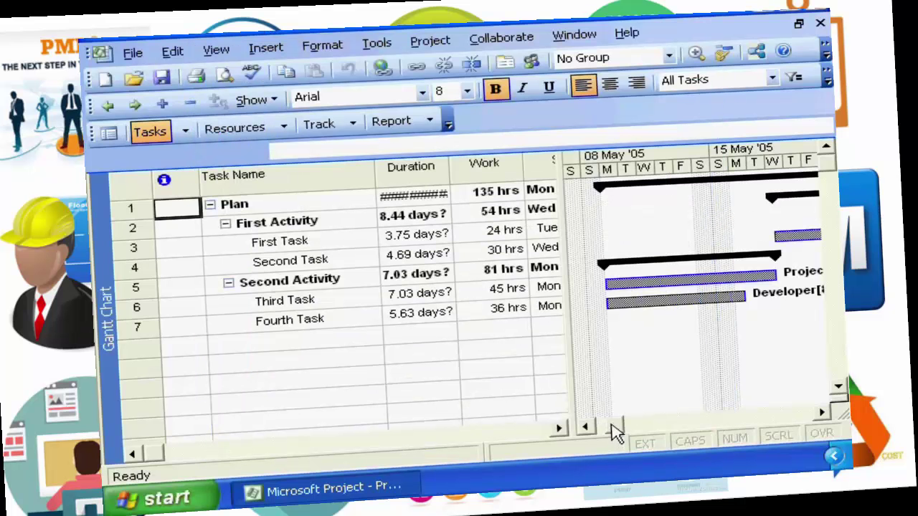
Examine along the Gantt timescale how the leveled tasks are positioned and which resource is assigned to each bar
left_click(821, 413)
left_click(821, 414)
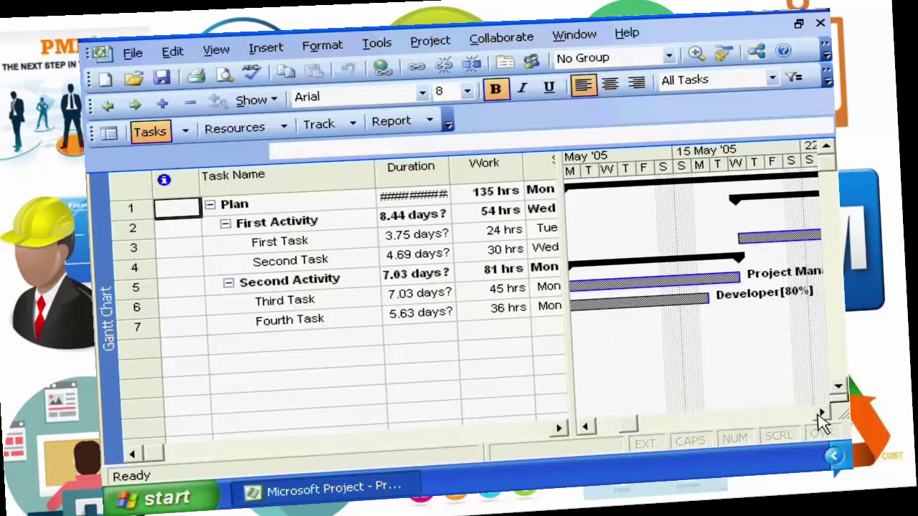
left_click(586, 427)
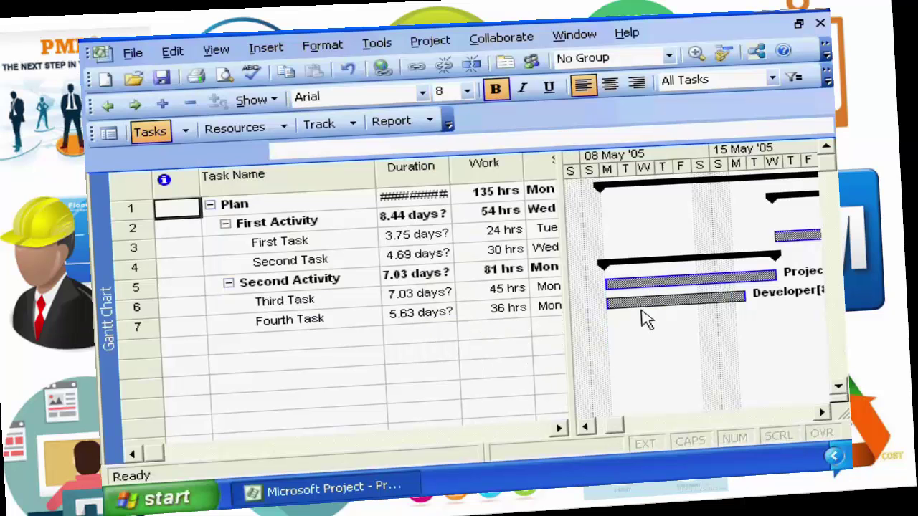
double_click(819, 414)
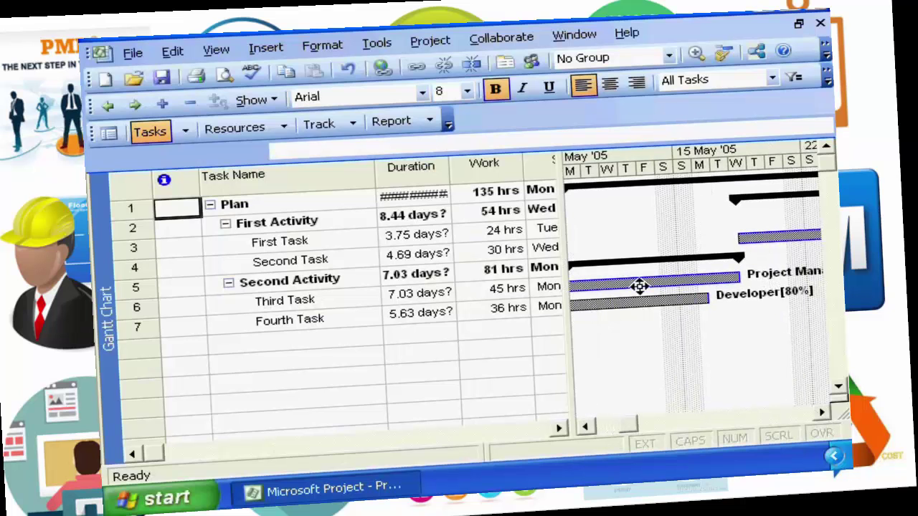
mouse_move(616, 283)
left_click(822, 414)
left_click(822, 414)
left_click(822, 415)
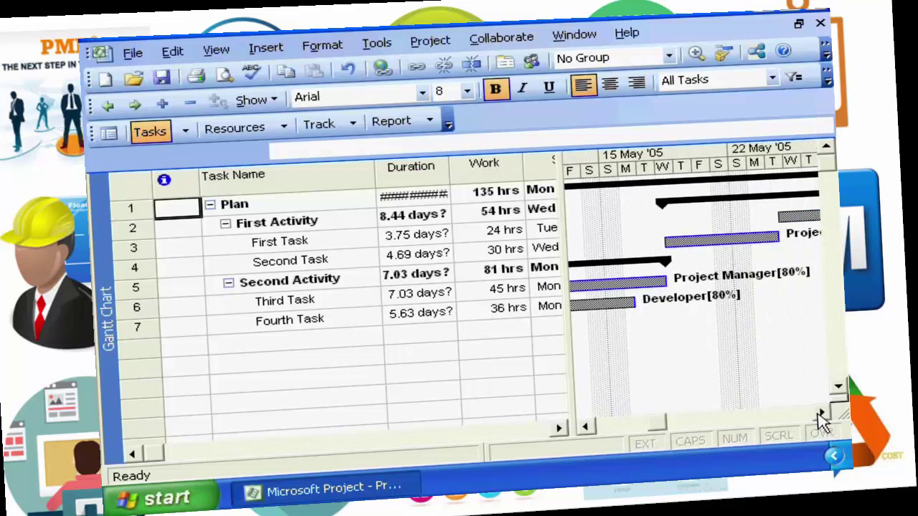
left_click(822, 414)
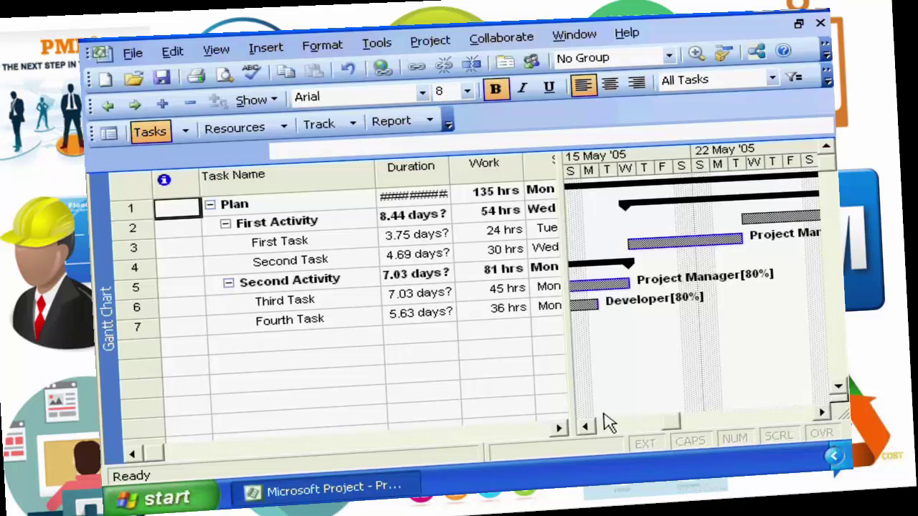
left_click(584, 428)
left_click(584, 429)
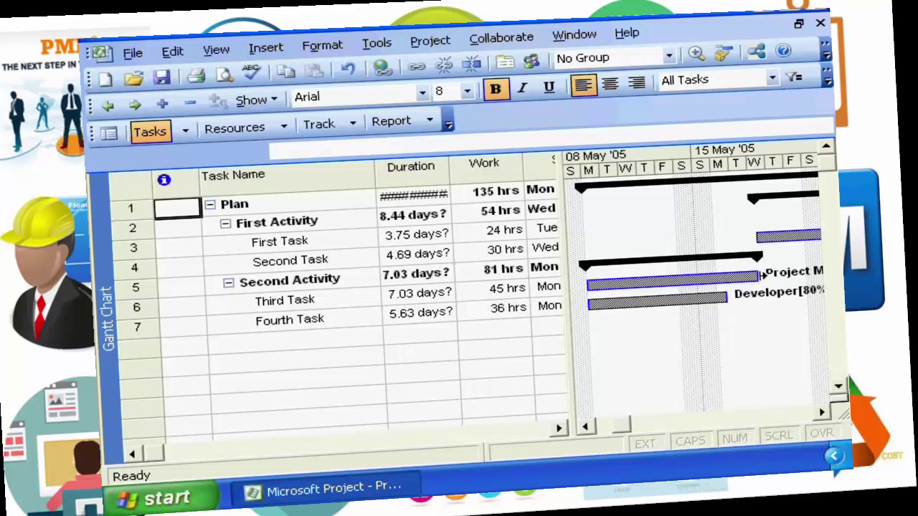
mouse_move(761, 276)
left_click(823, 414)
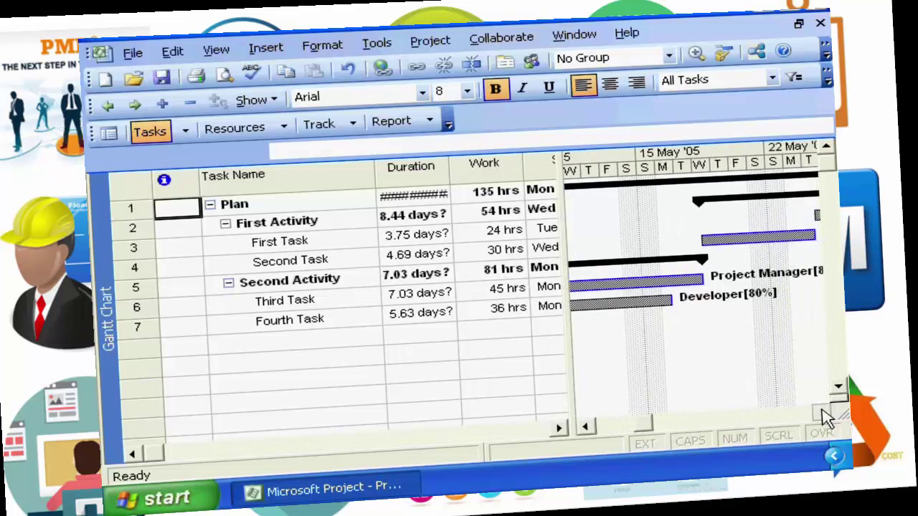
left_click(585, 426)
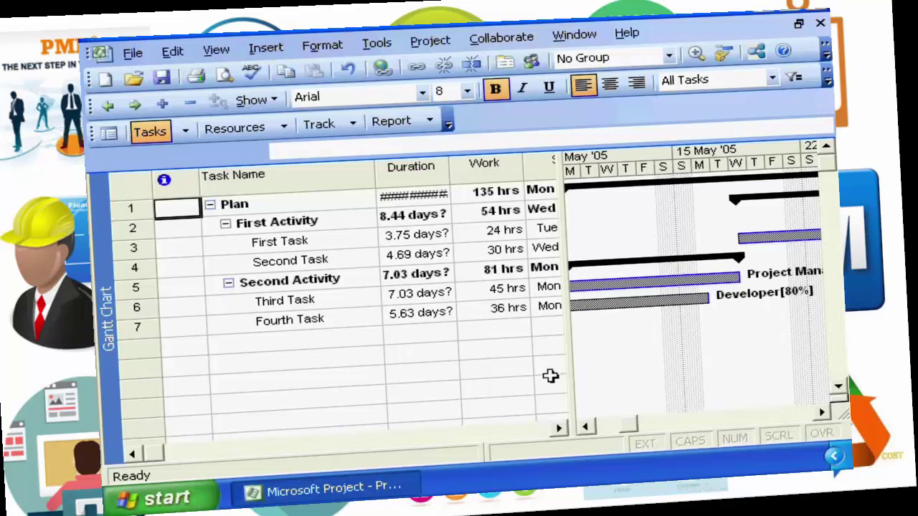
left_click(587, 429)
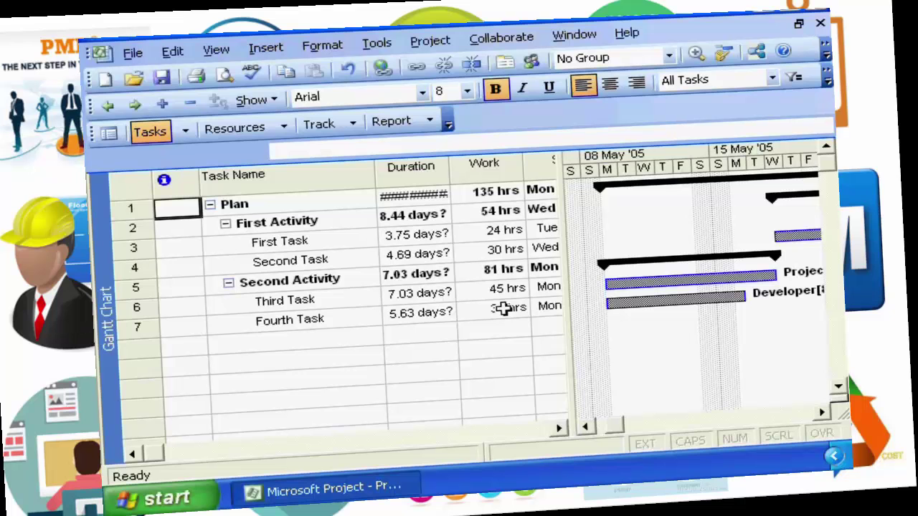
Examine the daily work of Project Manager and Developer across the leveled weeks in the Resource Usage view
left_click(215, 52)
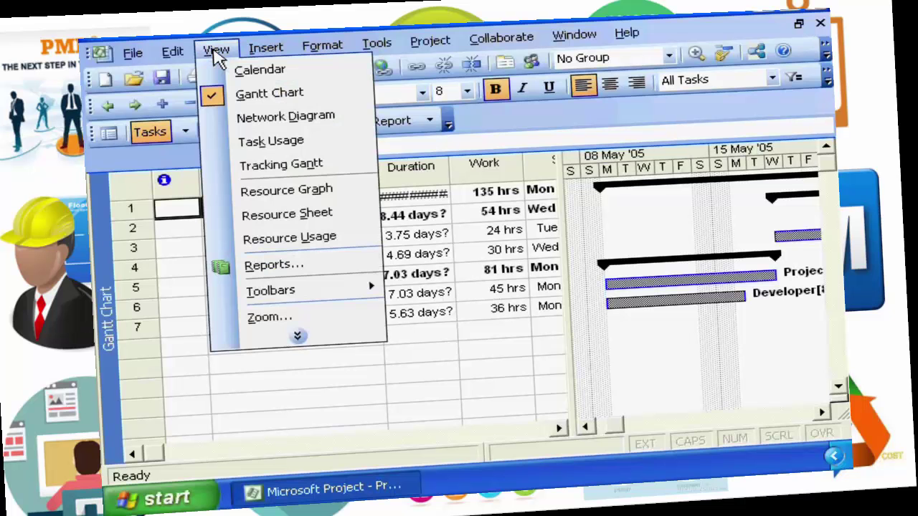
left_click(281, 237)
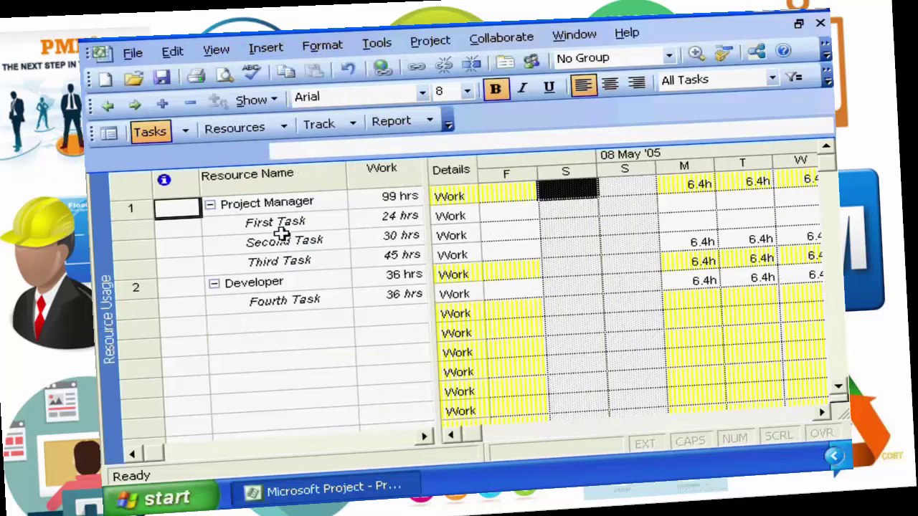
left_click(824, 421)
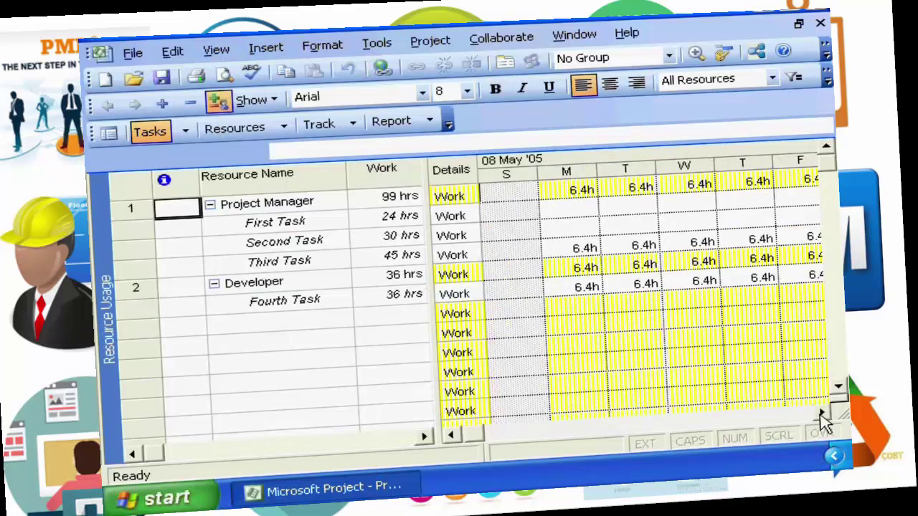
left_click(823, 421)
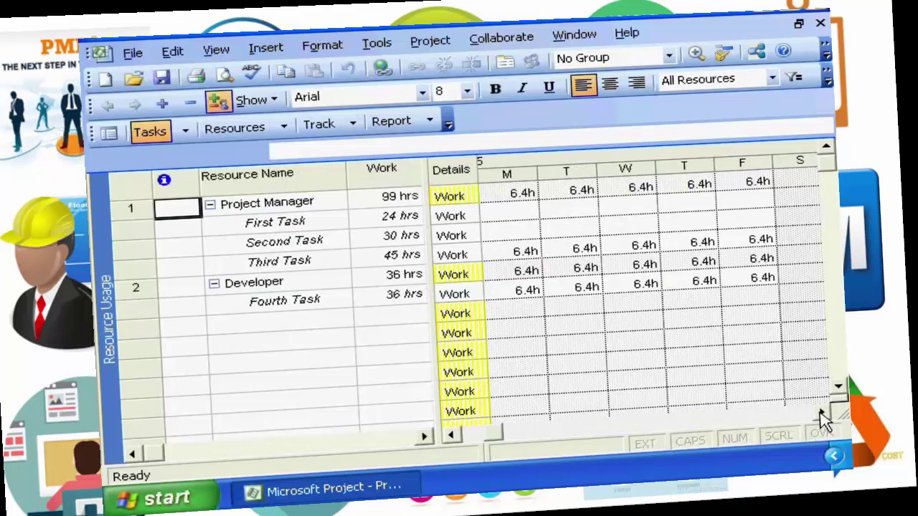
left_click(822, 418)
left_click(822, 417)
left_click(822, 417)
left_click(822, 418)
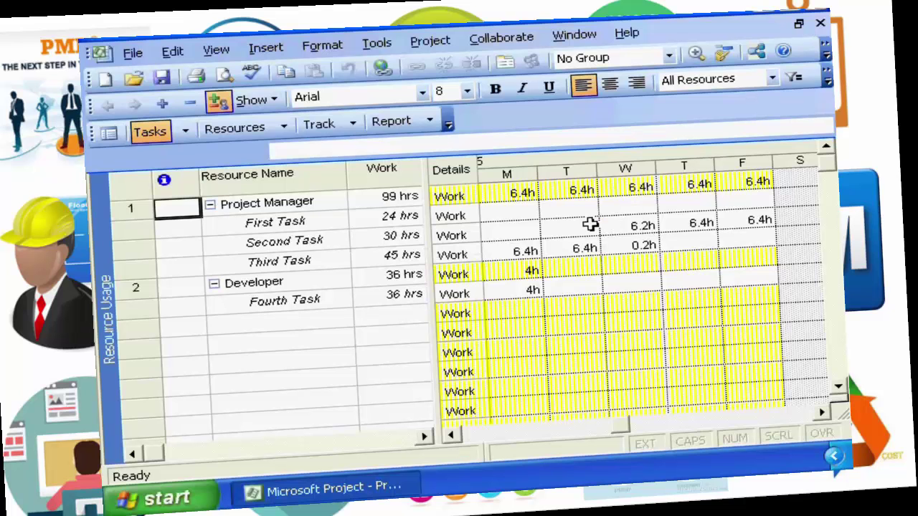
Return to the Gantt Chart and link First Task to Second Task as a dependency
left_click(213, 56)
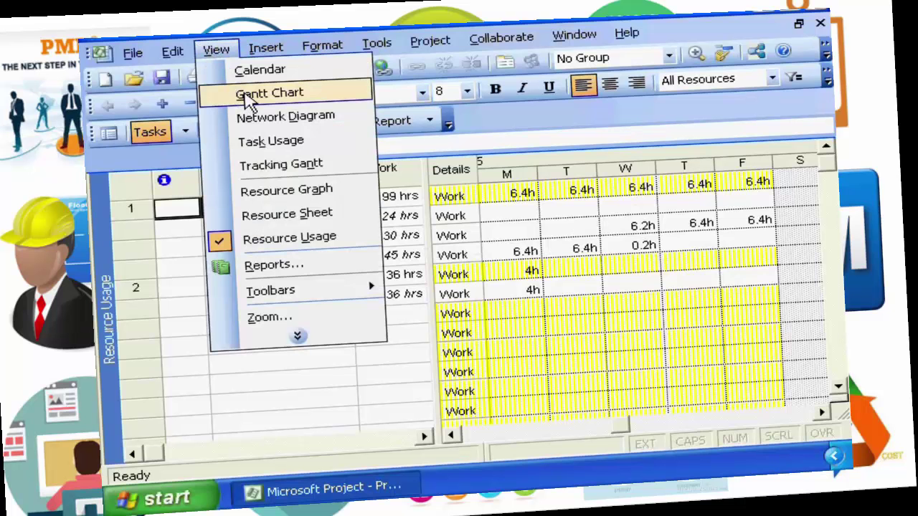
left_click(248, 101)
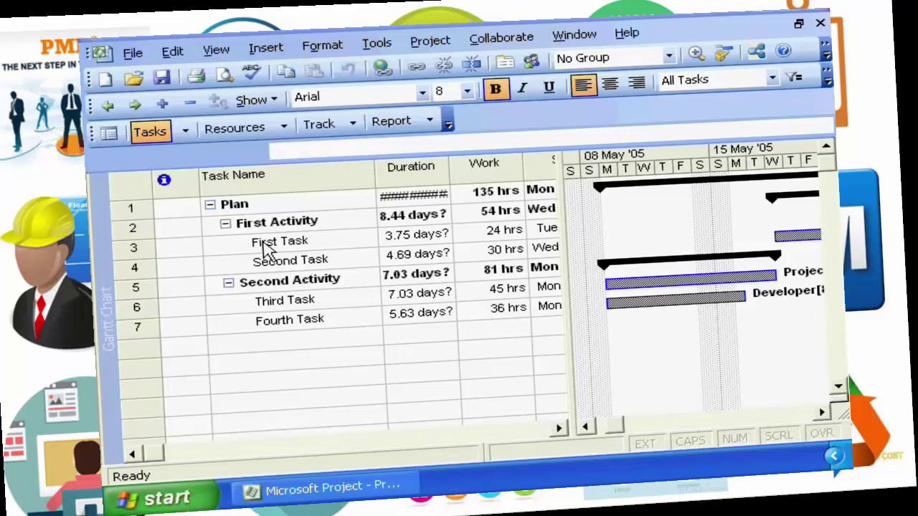
left_click(264, 244)
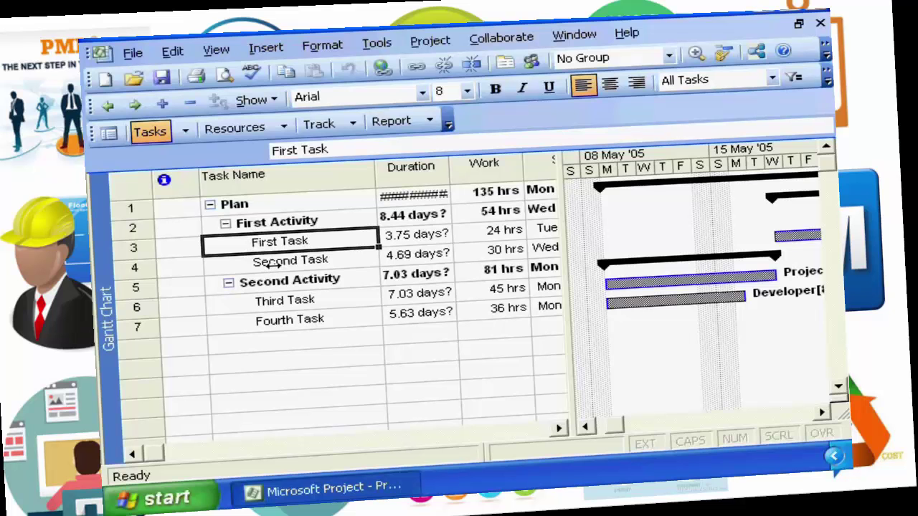
left_click(273, 262, "shift")
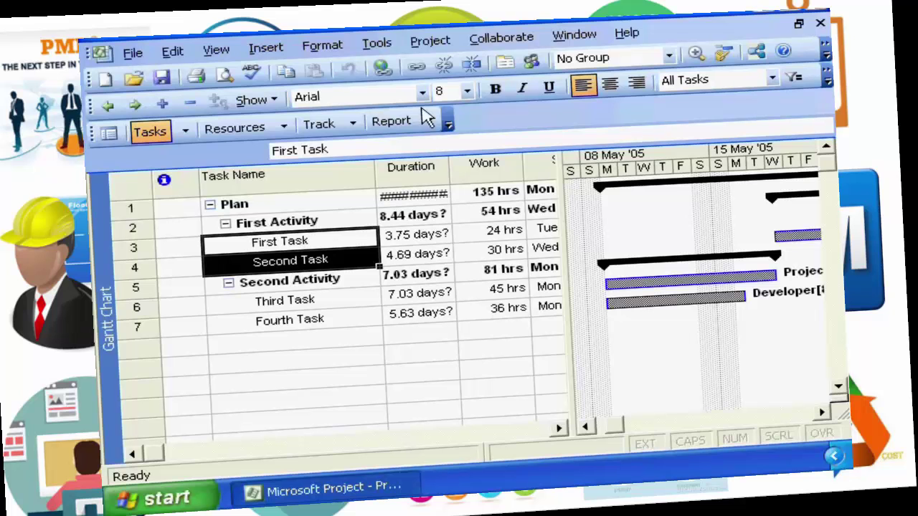
left_click(417, 66)
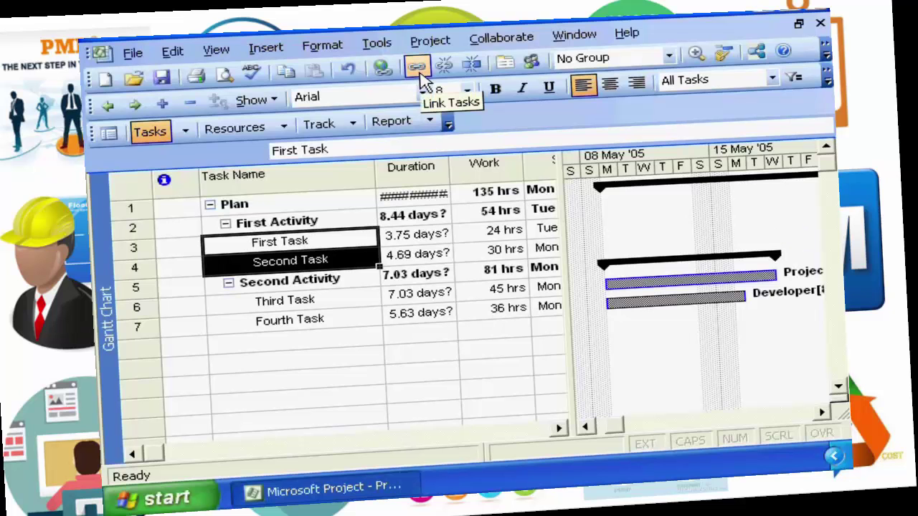
Link Second Task to Third Task as a dependency, leaving the Second Activity summary task out of the selection
left_click(290, 262)
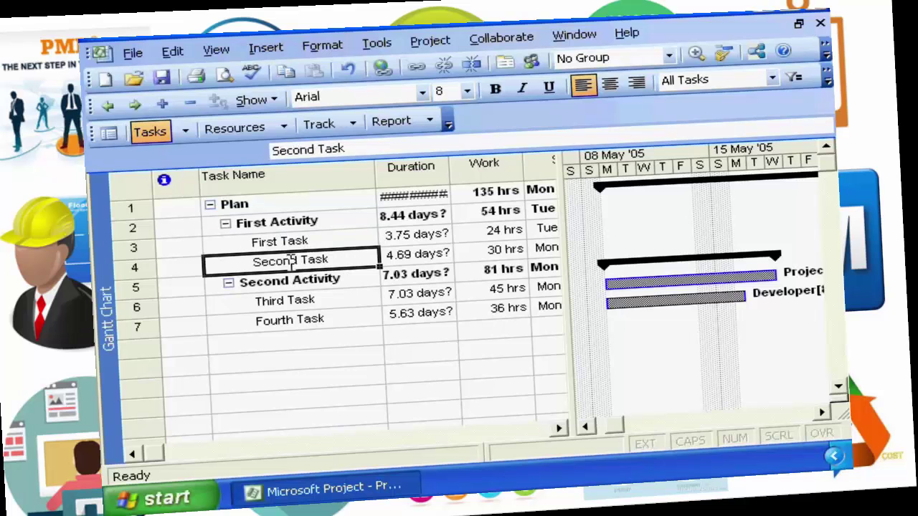
left_click(285, 302, "shift")
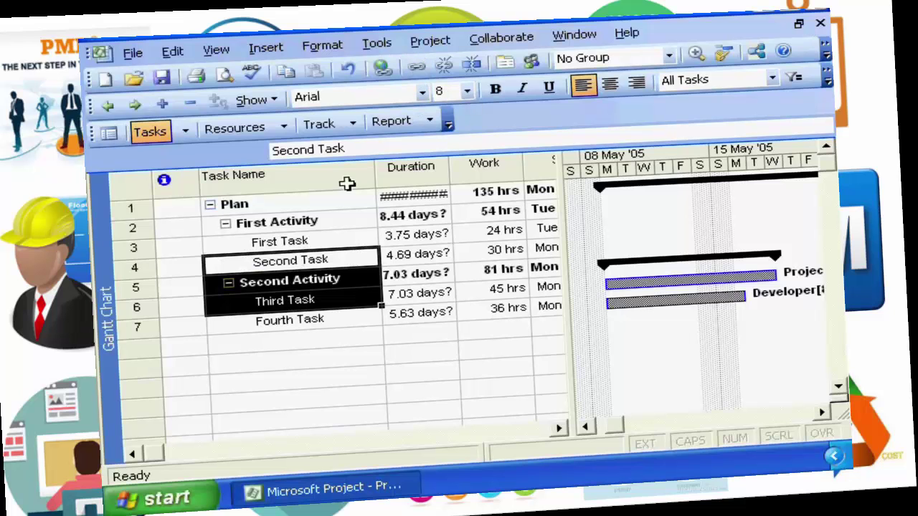
left_click(303, 281)
left_click(298, 260)
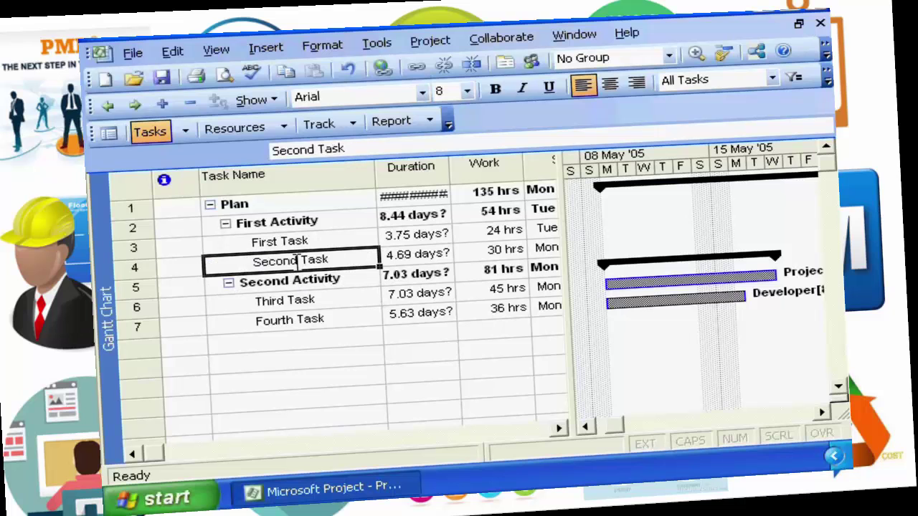
left_click(300, 299, "ctrl")
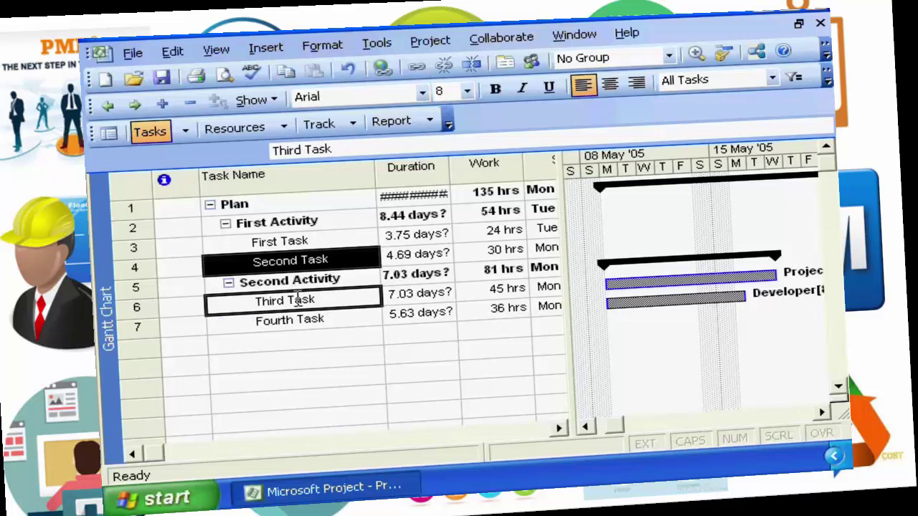
left_click(417, 69)
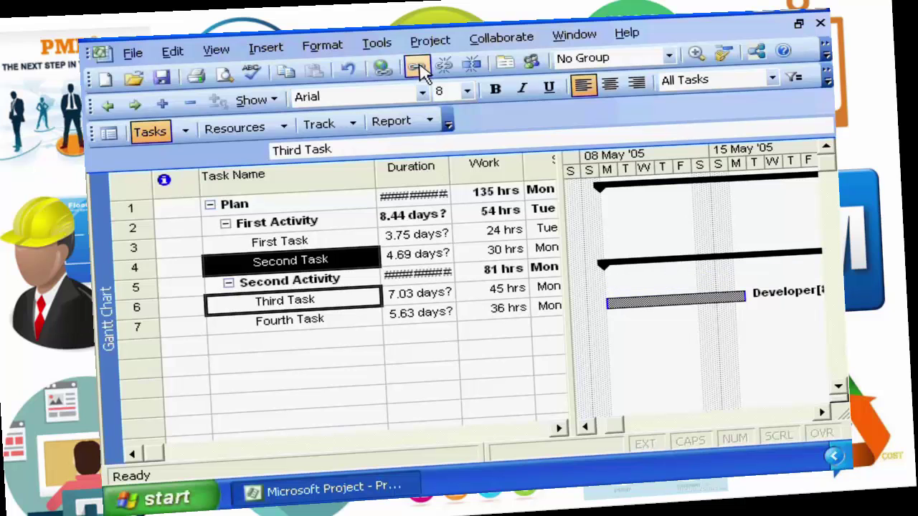
Link Second Task to Fourth Task as a dependency
left_click(291, 261)
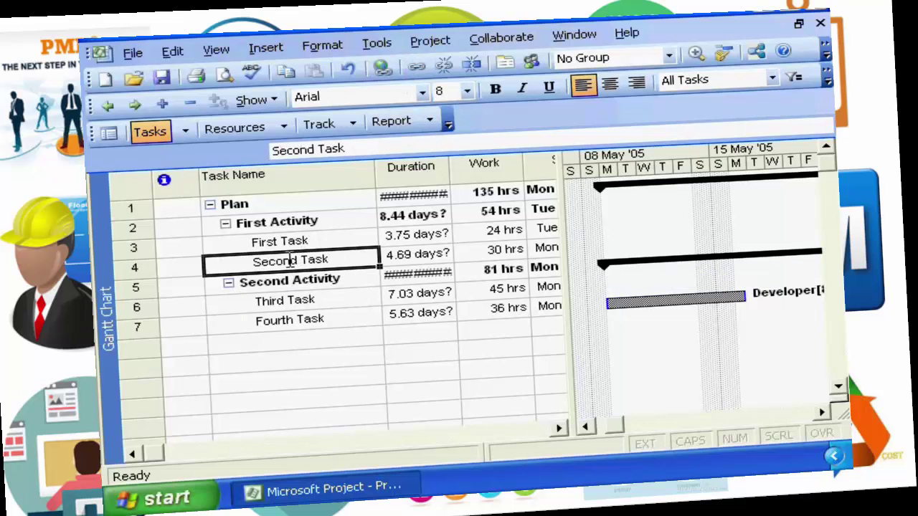
left_click(275, 323, "ctrl")
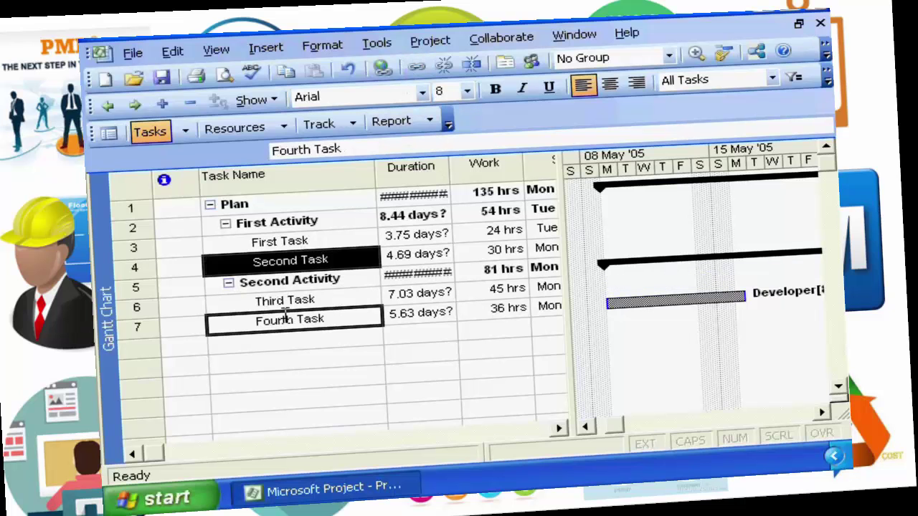
left_click(417, 69)
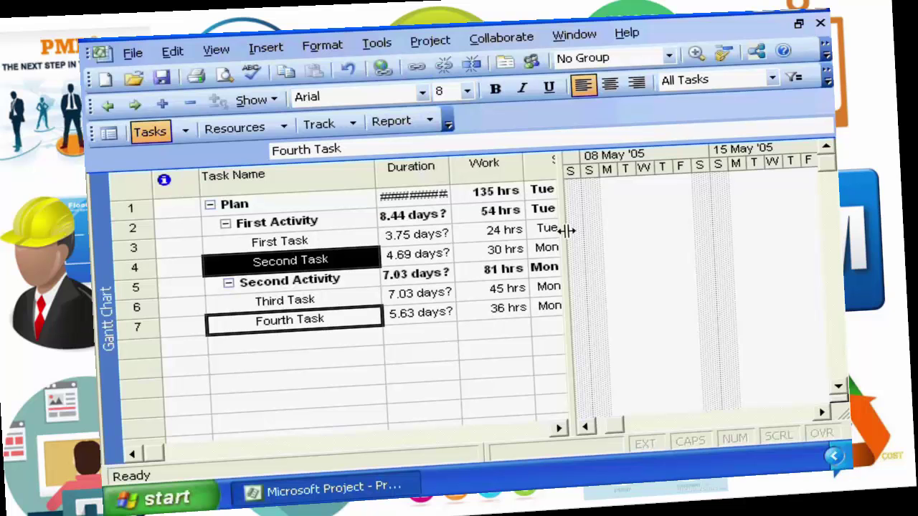
Examine along the Gantt timescale where the bars of the newly linked tasks are positioned
left_click(822, 413)
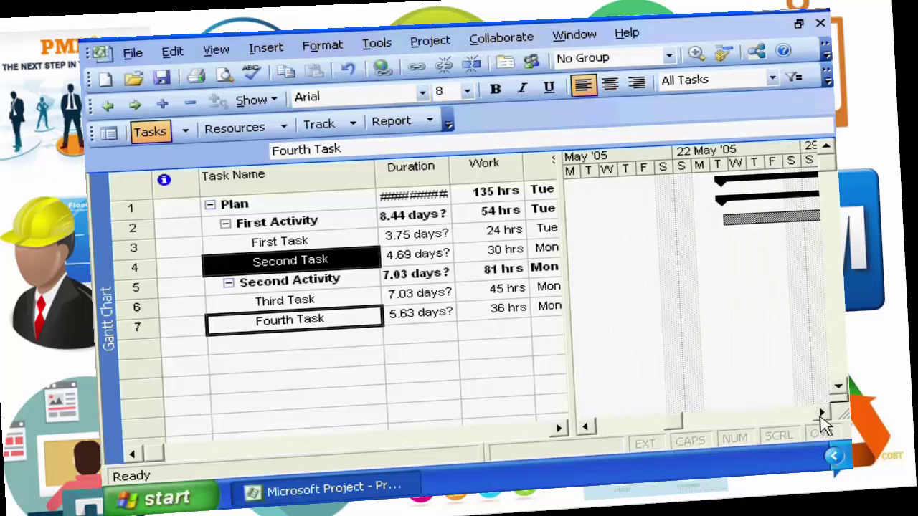
left_click(821, 416)
left_click(821, 416)
left_click(586, 428)
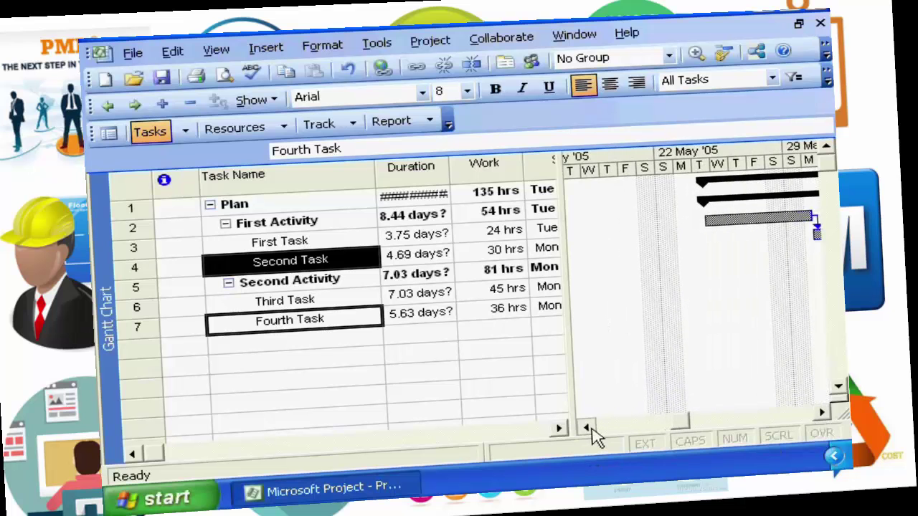
left_click(589, 429)
left_click(589, 429)
left_click(589, 429)
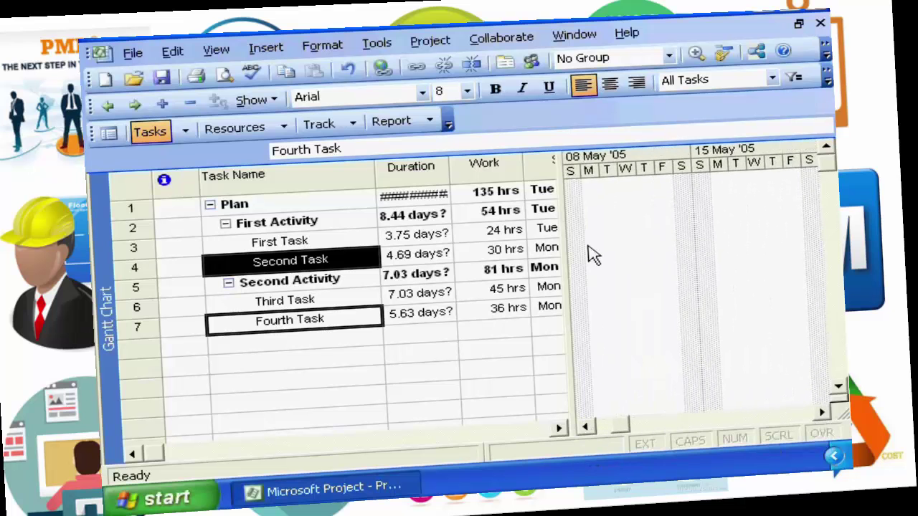
left_click(821, 415)
left_click(822, 414)
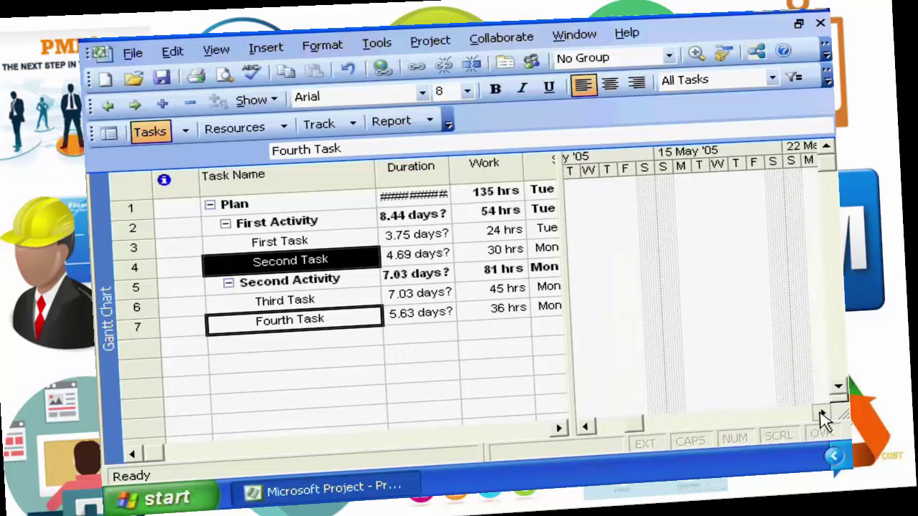
left_click(822, 414)
left_click(822, 414)
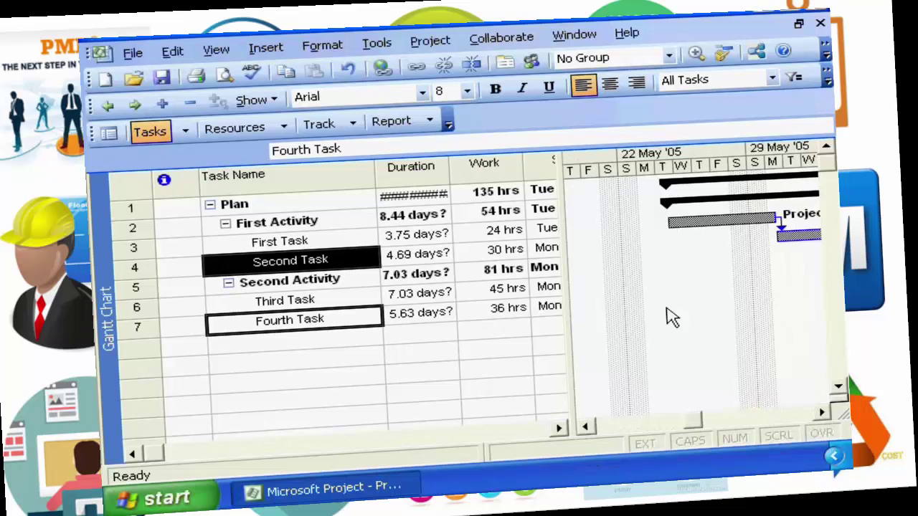
Level the resources again for the entire project, keeping manual leveling on a Day by Day basis
left_click(286, 300)
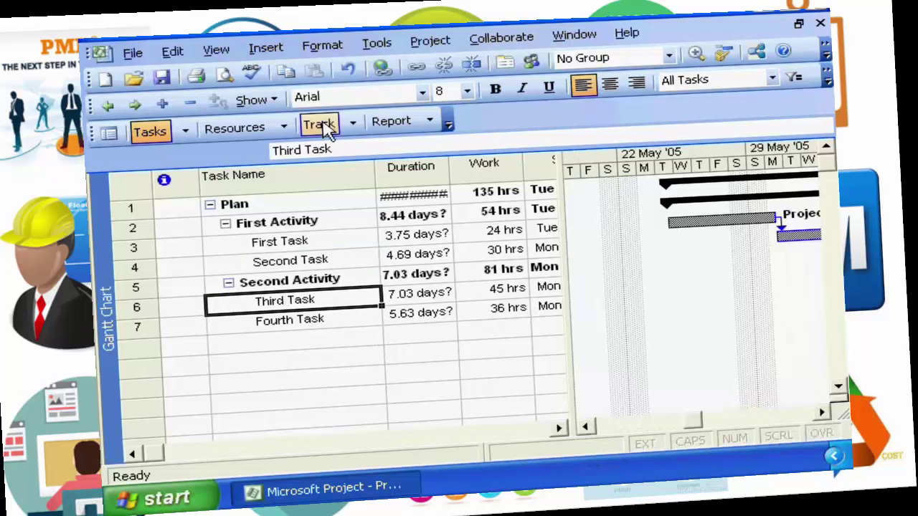
left_click(376, 43)
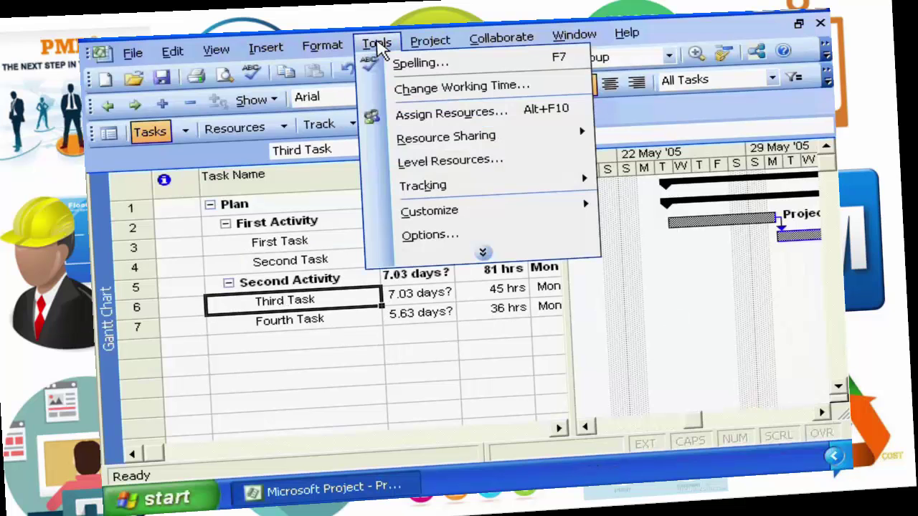
left_click(422, 163)
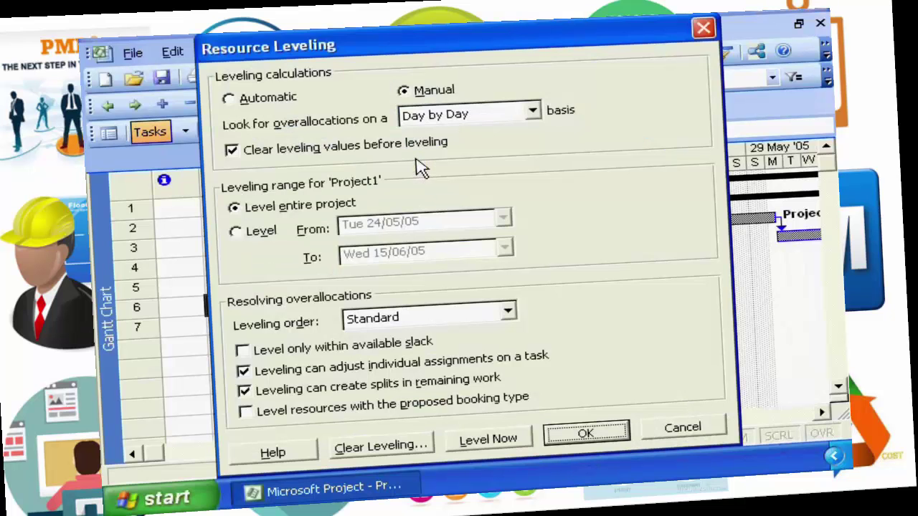
left_click(487, 441)
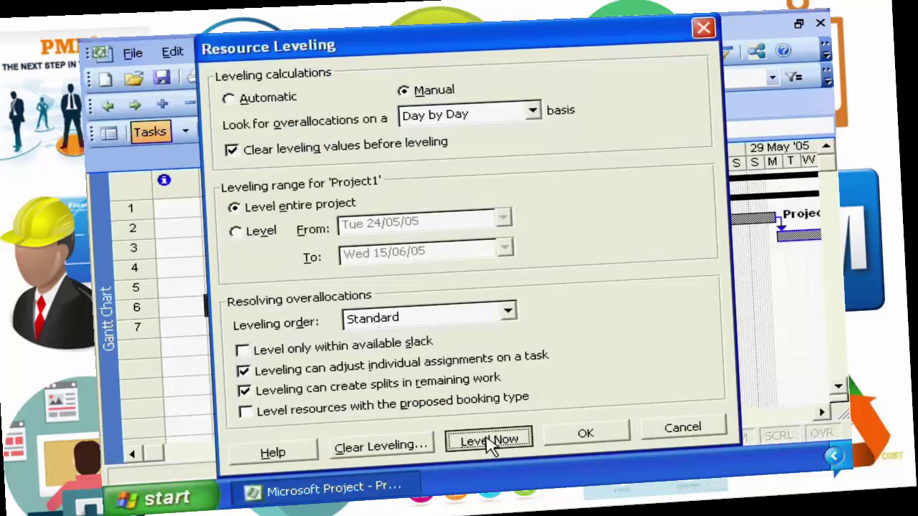
Examine the re-leveled Gantt bars across May '05, following the dependency arrows from First Task through to Third and Fourth Task
left_click_drag(577, 426, 588, 427)
left_click(597, 428)
left_click(597, 428)
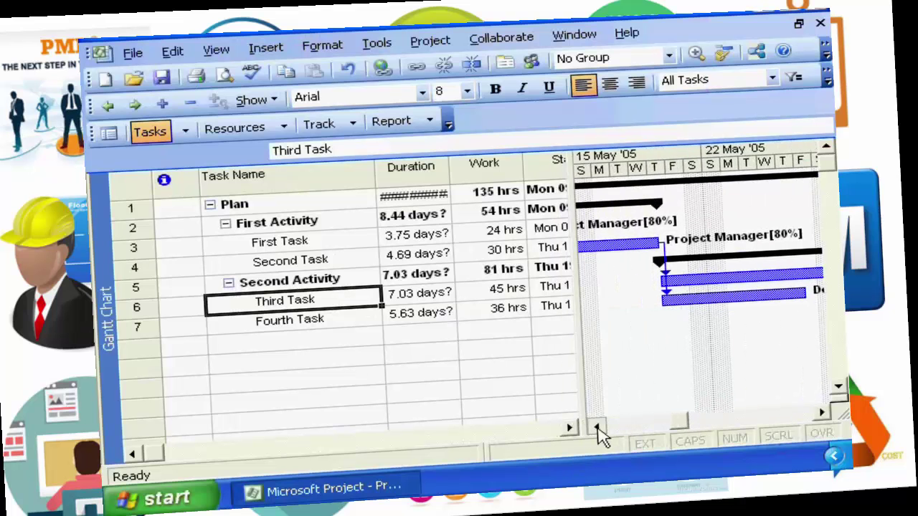
left_click(597, 428)
left_click(597, 428)
left_click(597, 428)
left_click(597, 428)
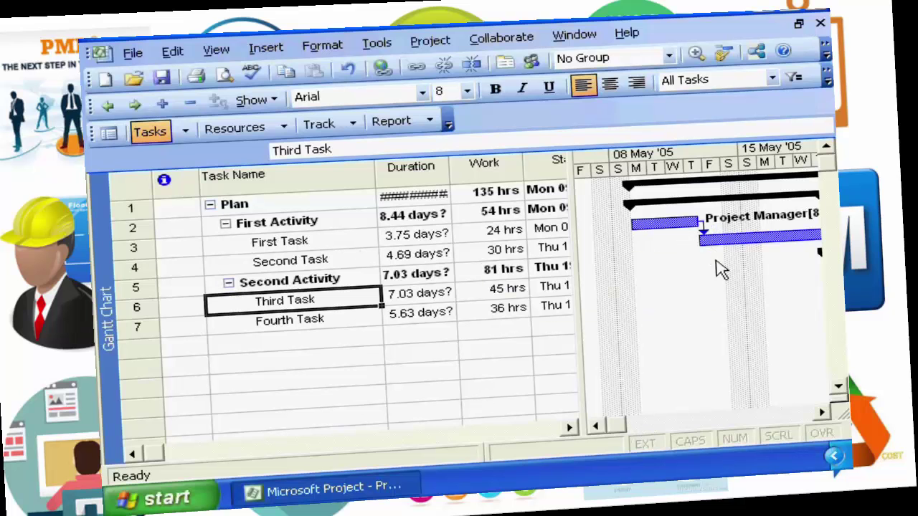
left_click(822, 413)
left_click(823, 414)
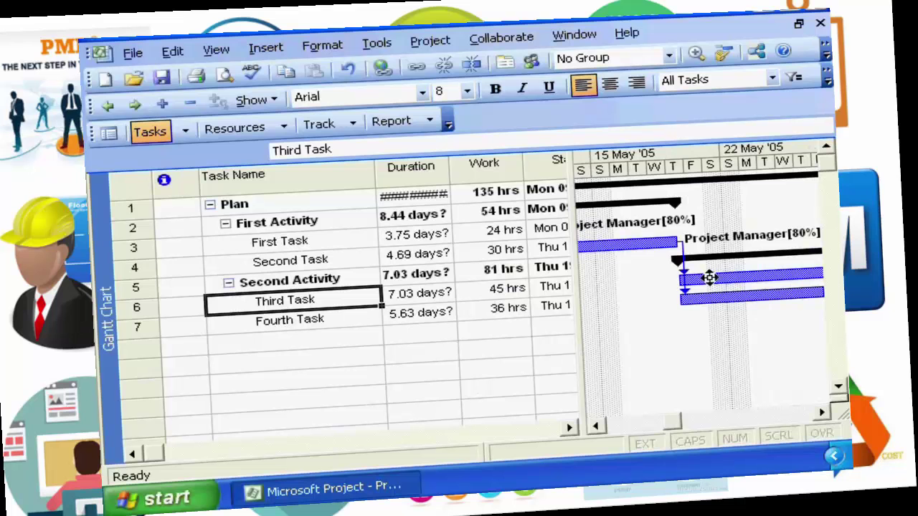
left_click(820, 416)
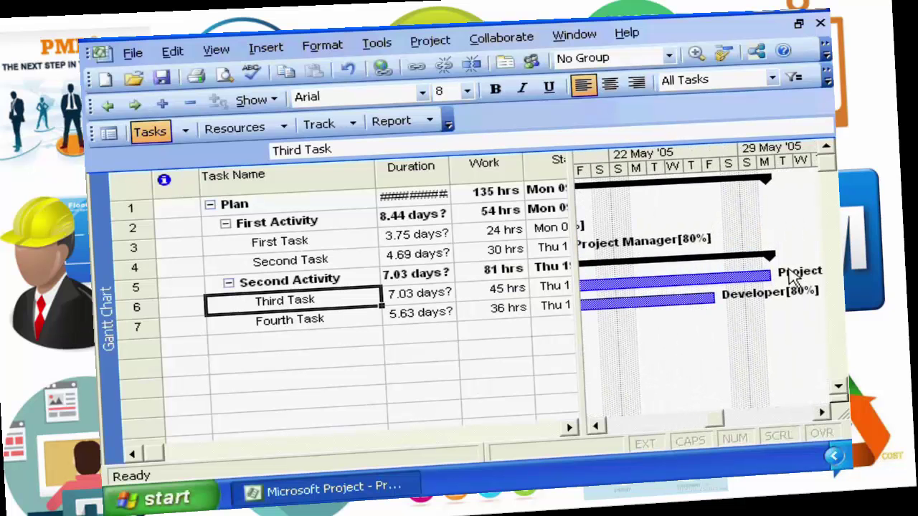
left_click(596, 427)
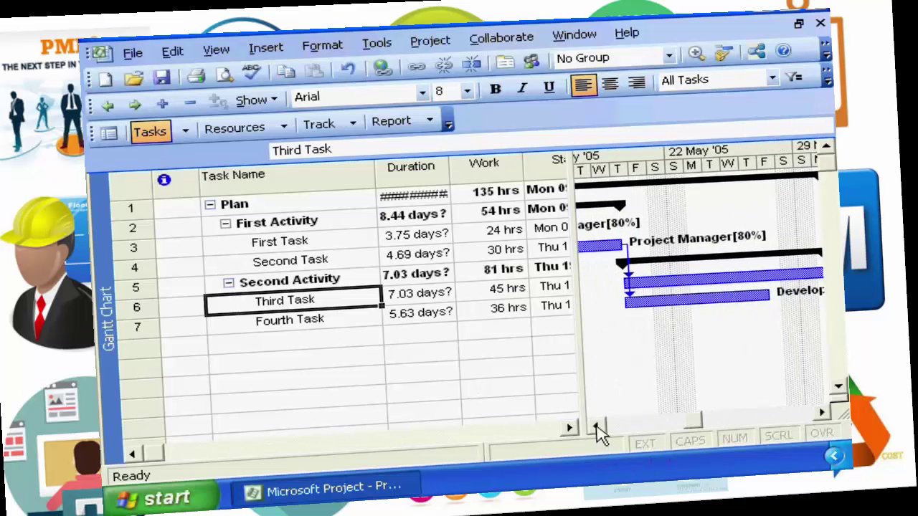
left_click(596, 427)
left_click(596, 426)
left_click(596, 427)
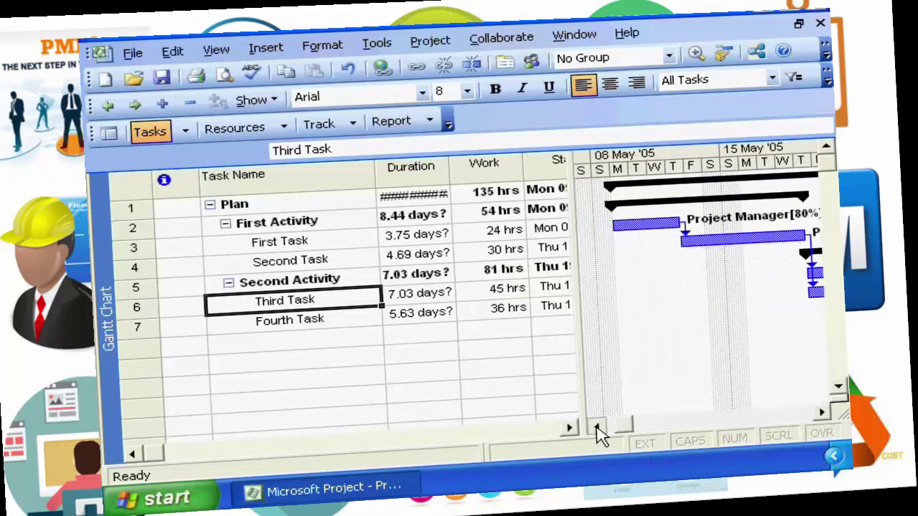
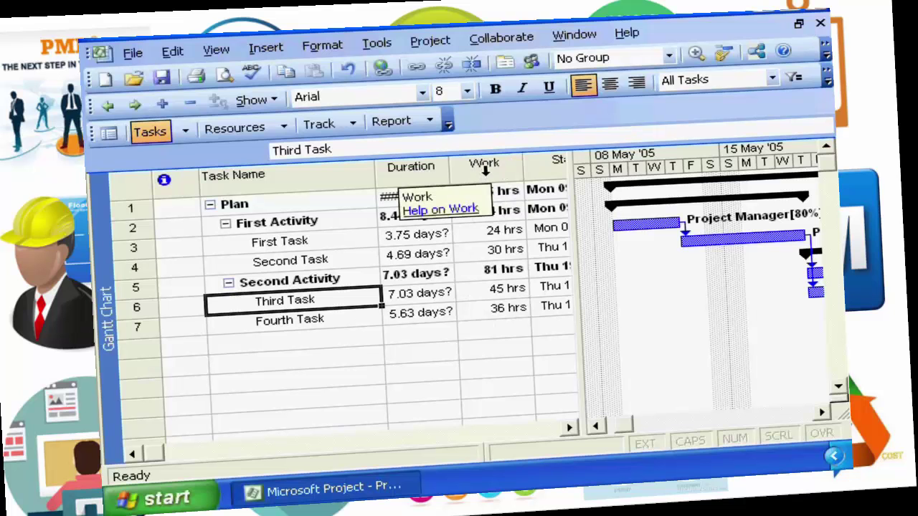
left_click(483, 171)
right_click(484, 171)
left_click(552, 281)
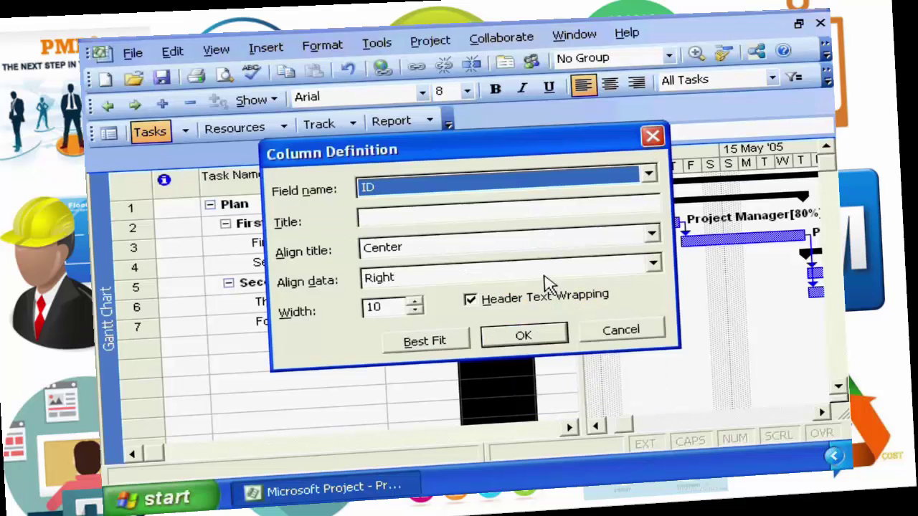
left_click(649, 177)
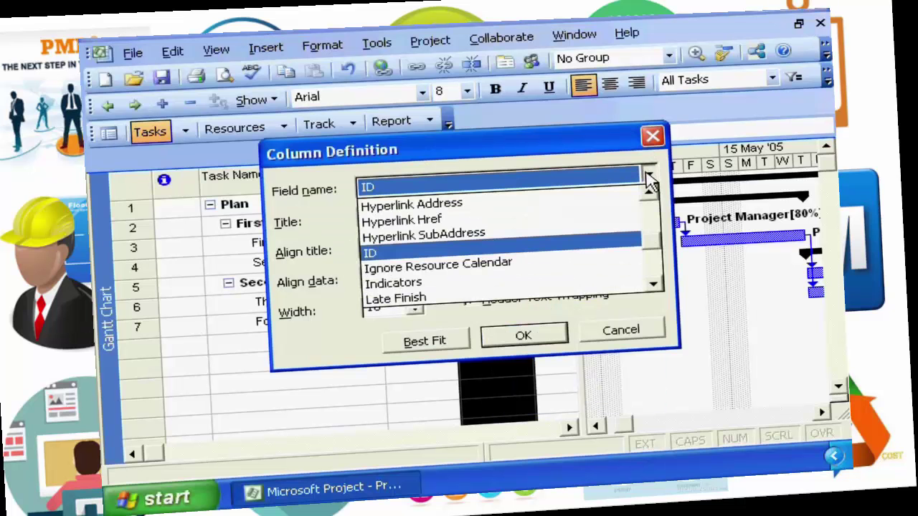
key("w")
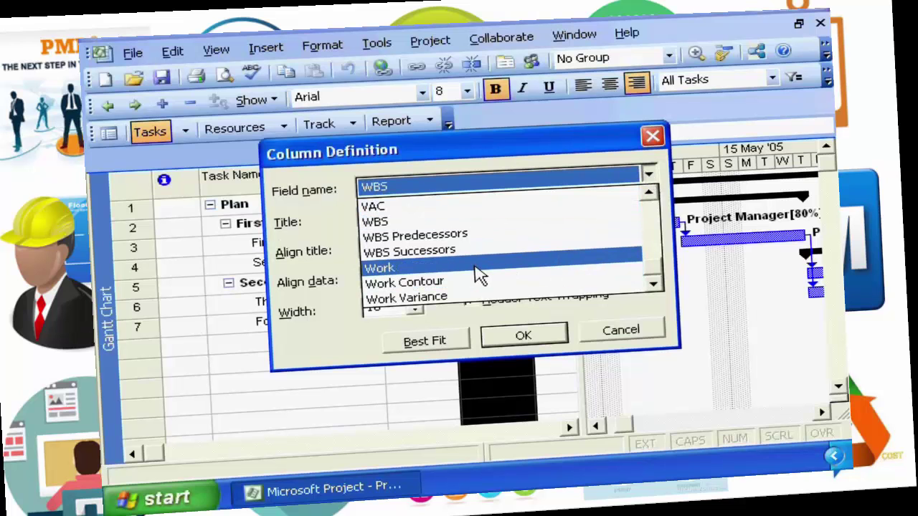
left_click(601, 330)
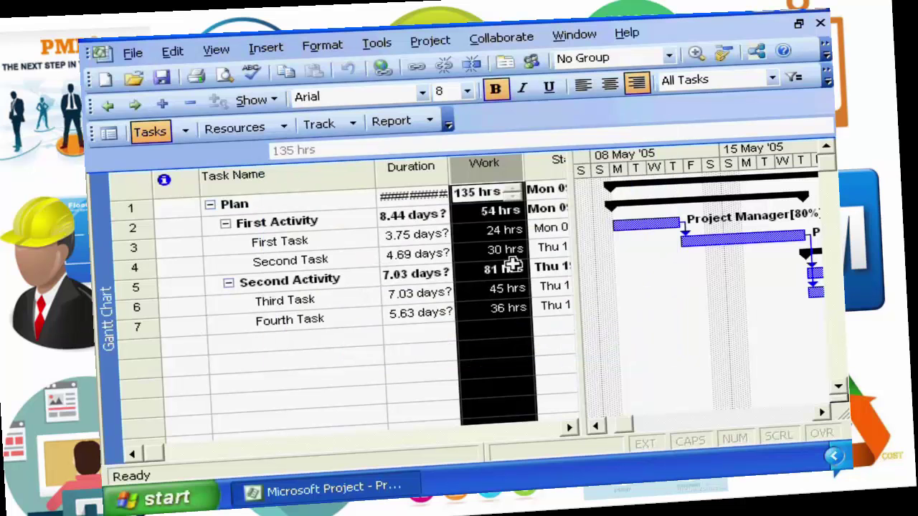
left_click(491, 303)
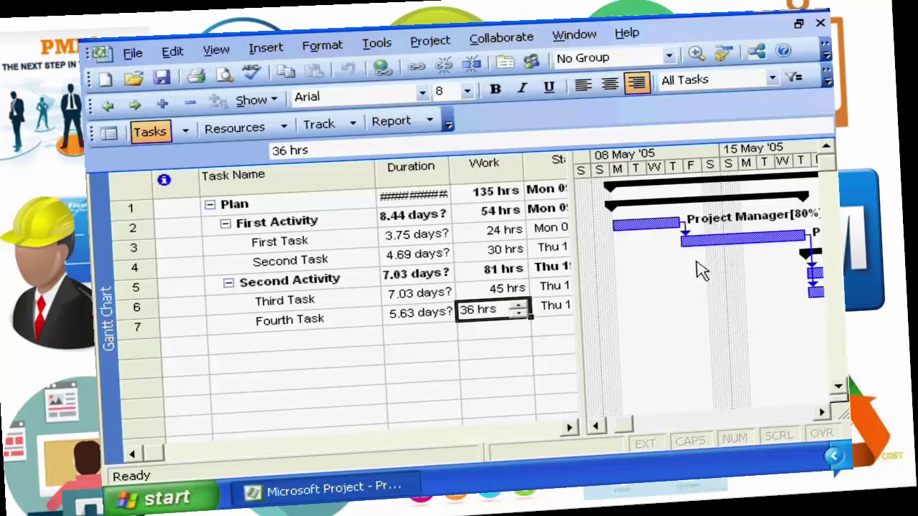
Examine the daily work of Project Manager and Developer in the Resource Usage view, and return to the Gantt Chart
left_click(213, 52)
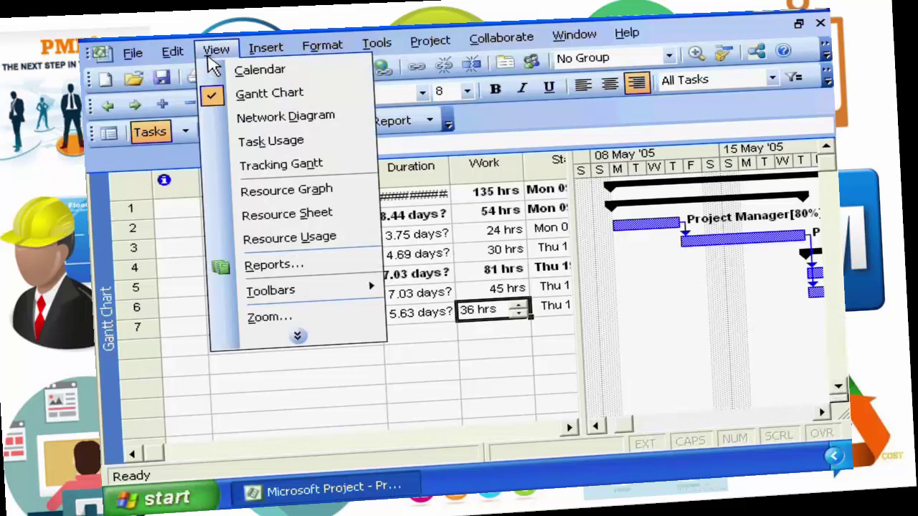
left_click(266, 242)
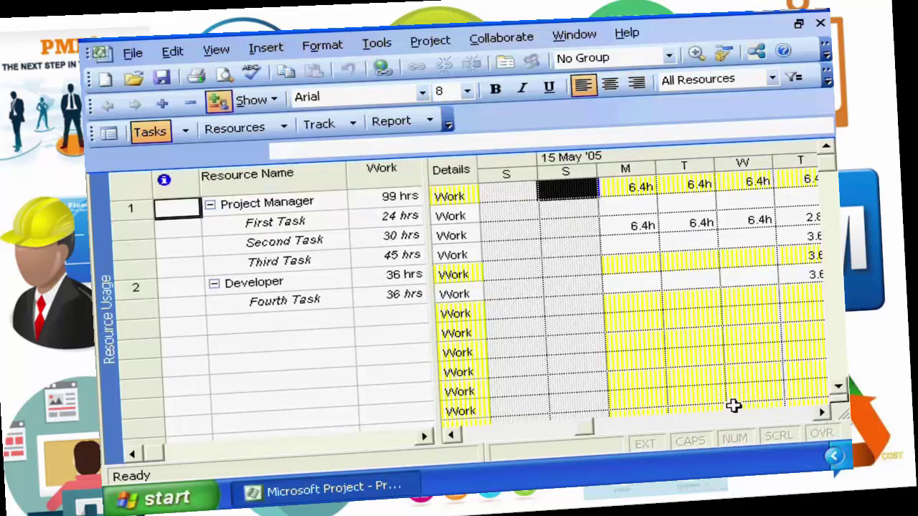
left_click(452, 436)
left_click(452, 436)
left_click(452, 436)
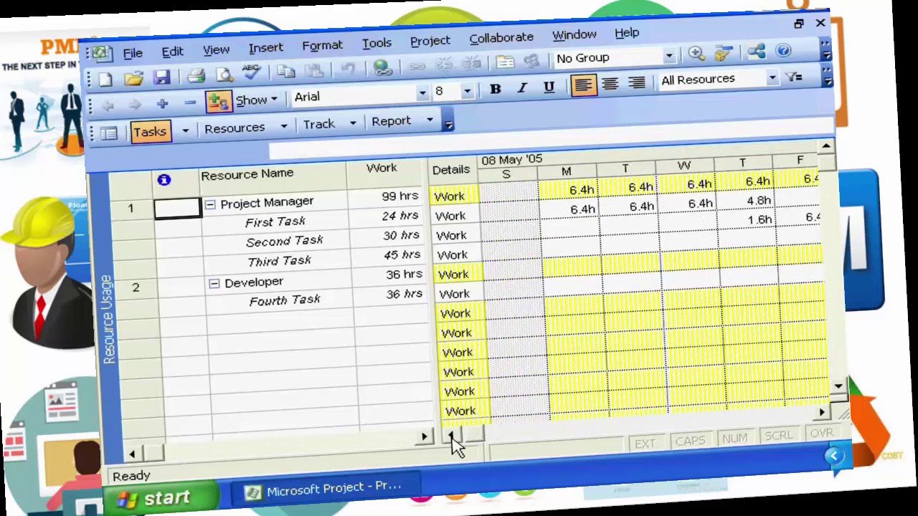
left_click(823, 415)
left_click(822, 414)
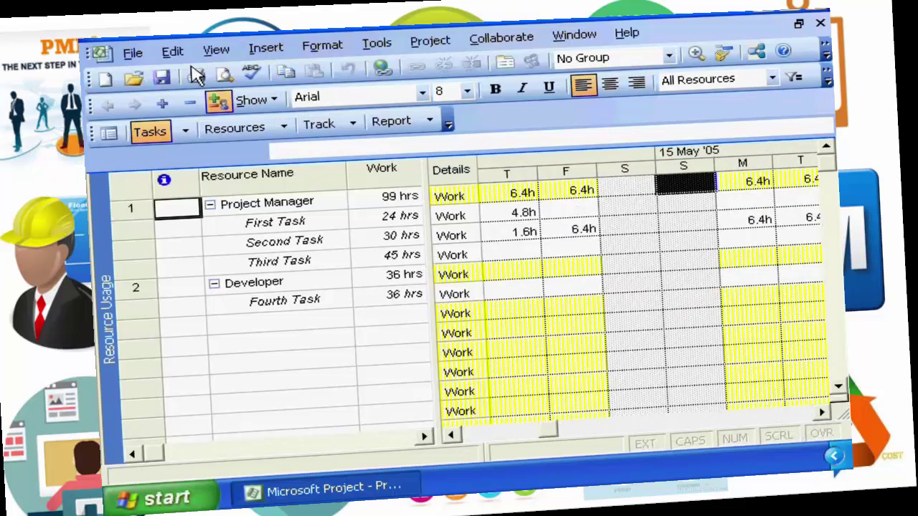
left_click(215, 50)
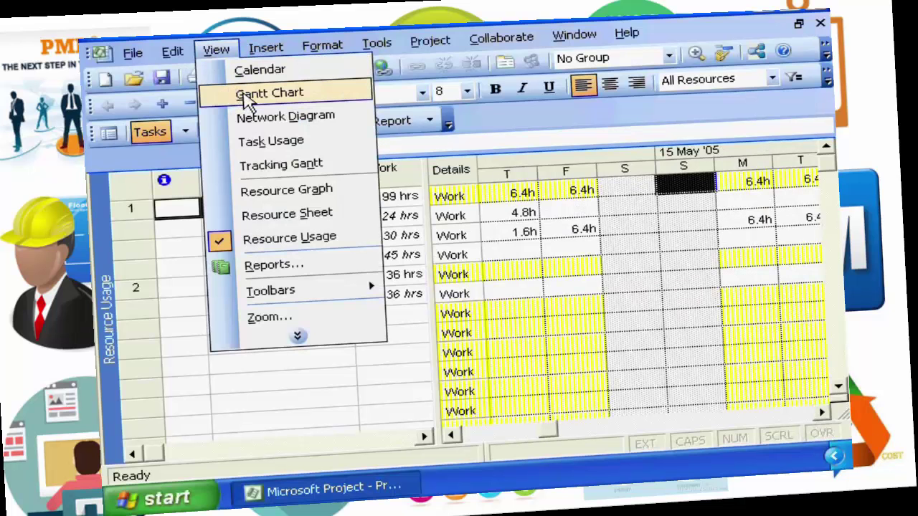
left_click(247, 95)
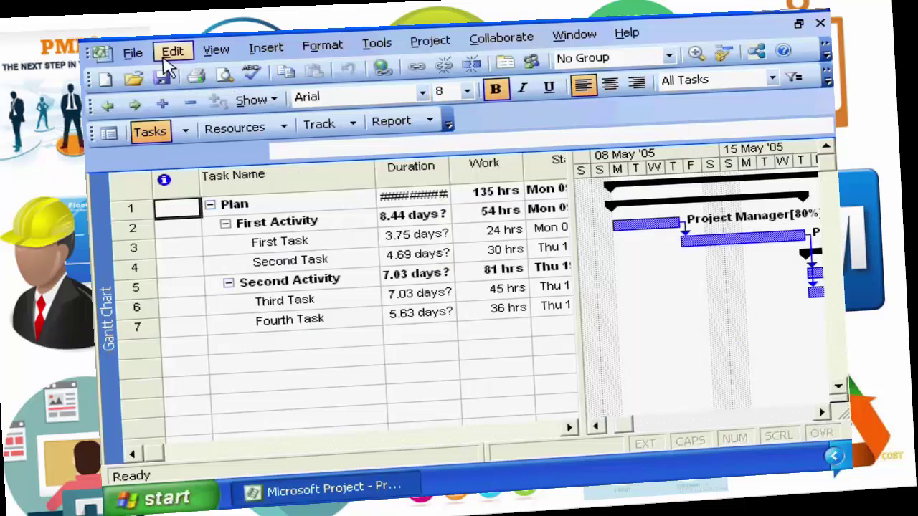
Save a baseline of the current plan for the entire project
left_click(133, 54)
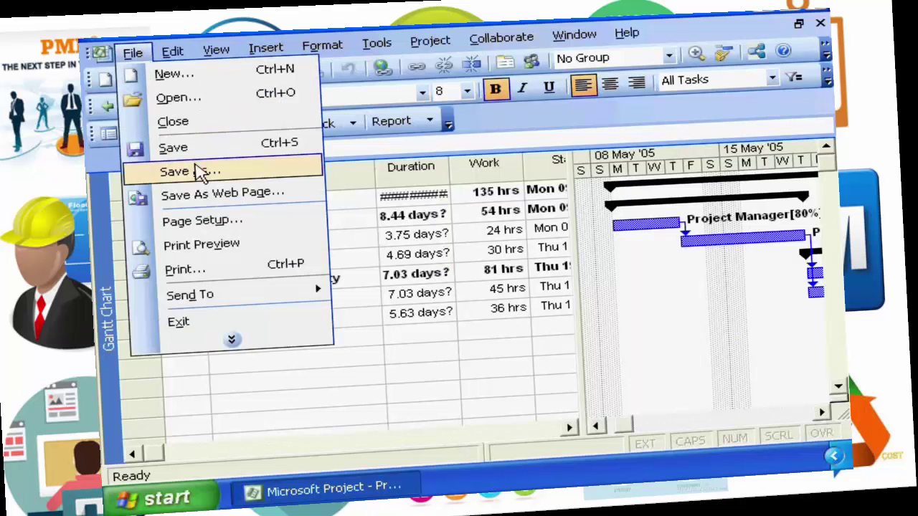
mouse_move(380, 48)
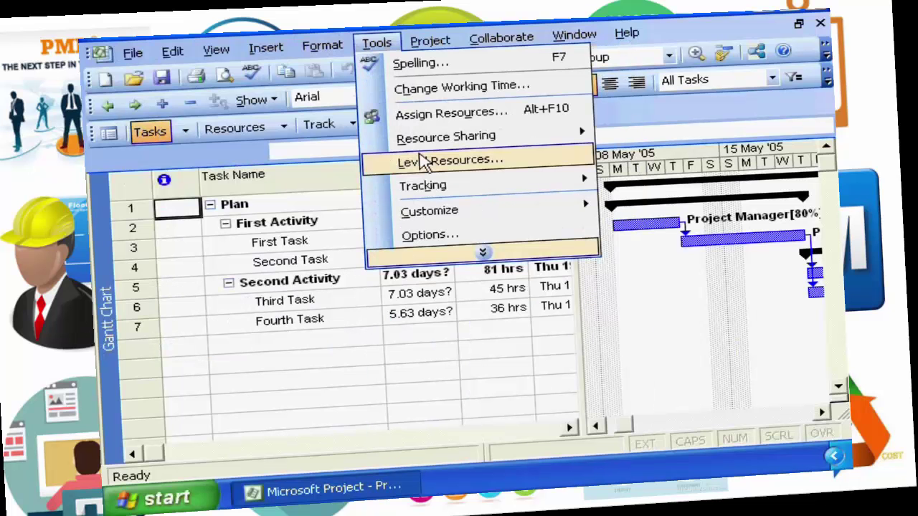
mouse_move(445, 184)
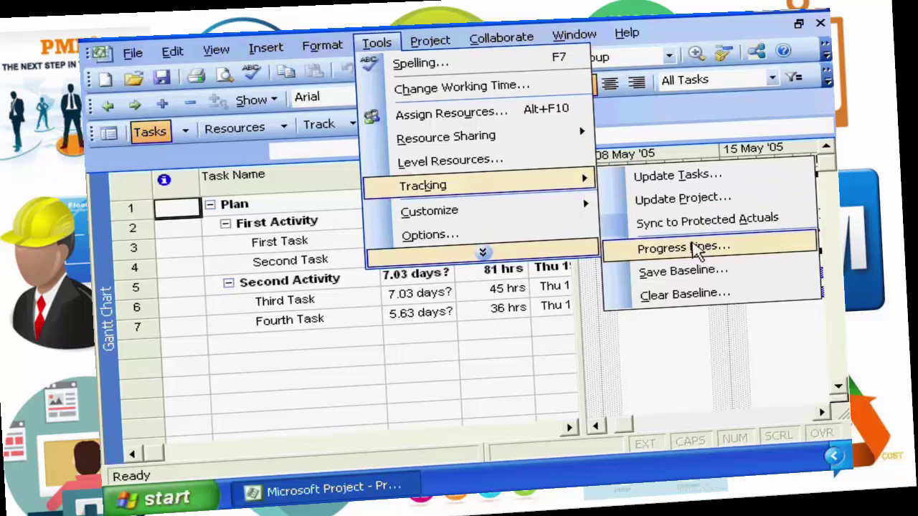
left_click(678, 273)
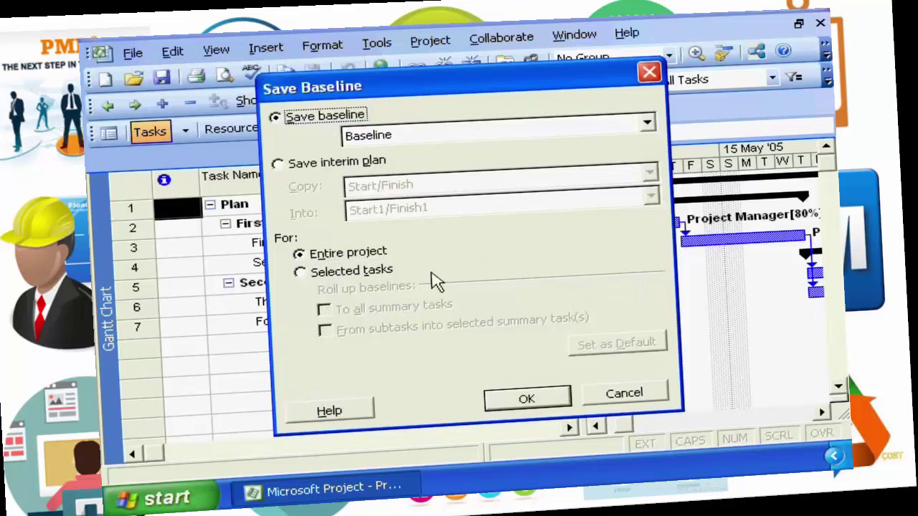
left_click(543, 402)
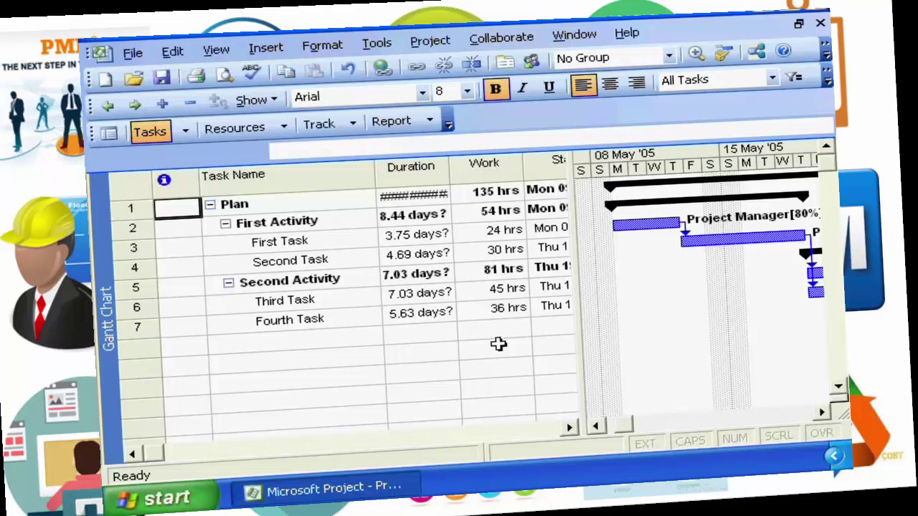
Unlink Fourth Task from its predecessor and check its bar on the Gantt timescale
left_click(281, 322)
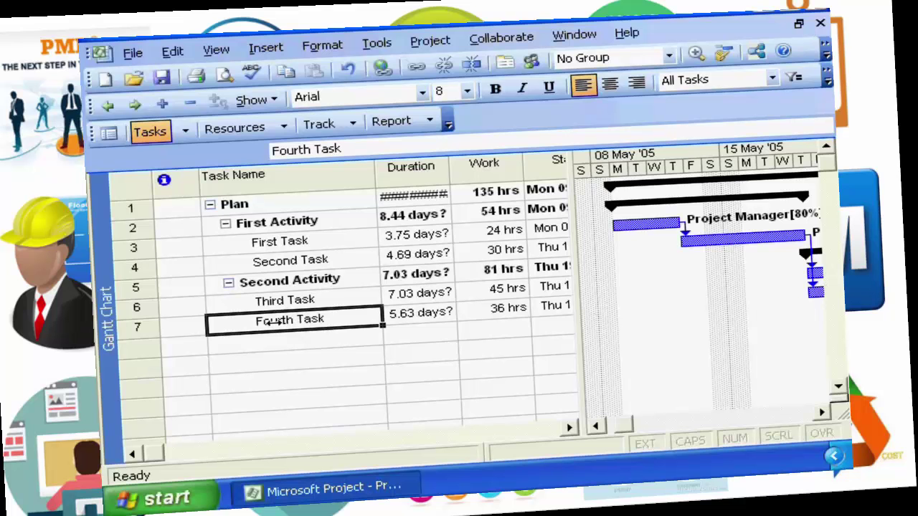
left_click(446, 70)
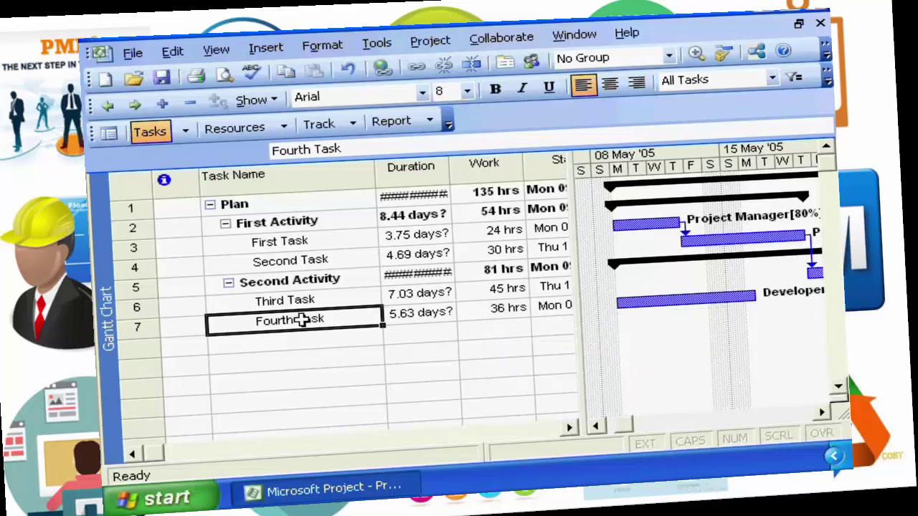
mouse_move(621, 304)
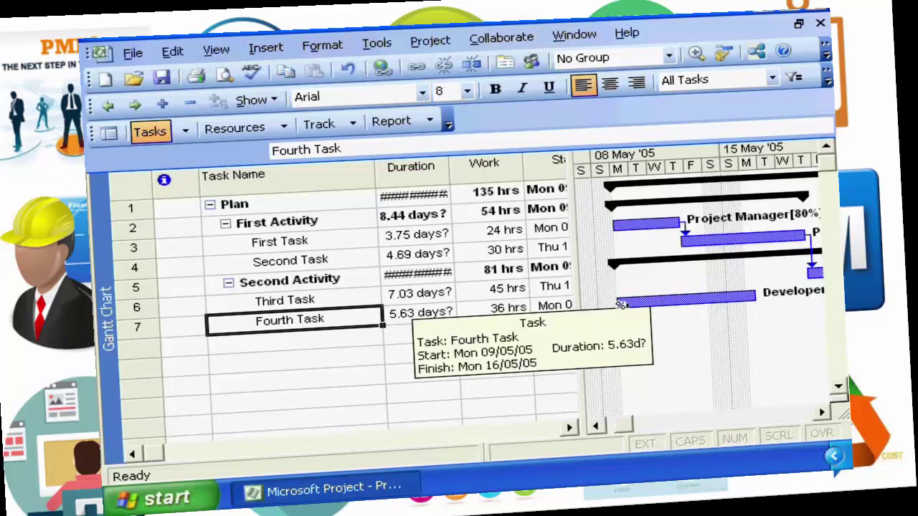
Link Third Task to Fourth Task as its predecessor and check both bars along the late May '05 timescale
left_click(272, 301)
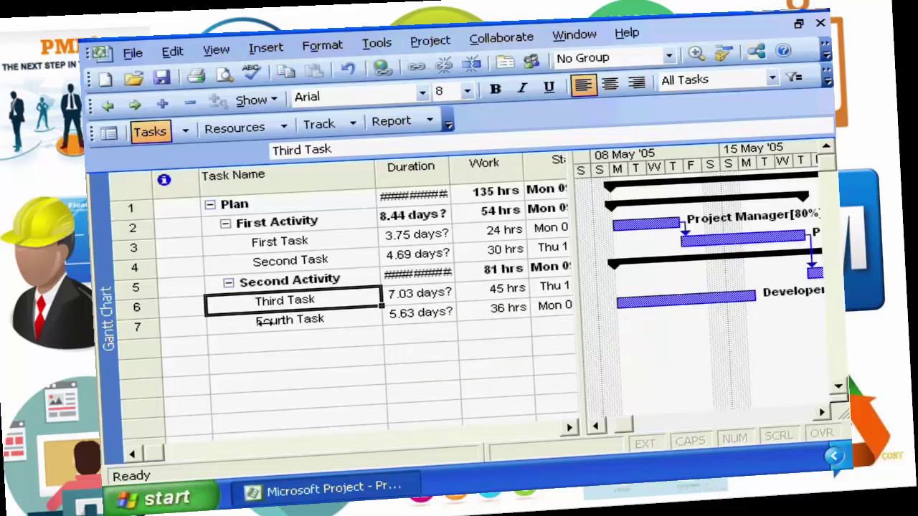
left_click(262, 320, "shift")
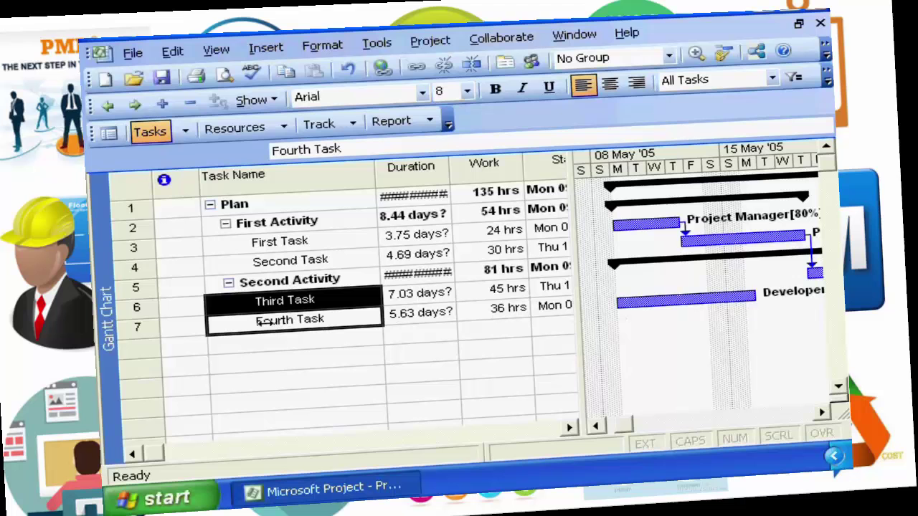
left_click(417, 68)
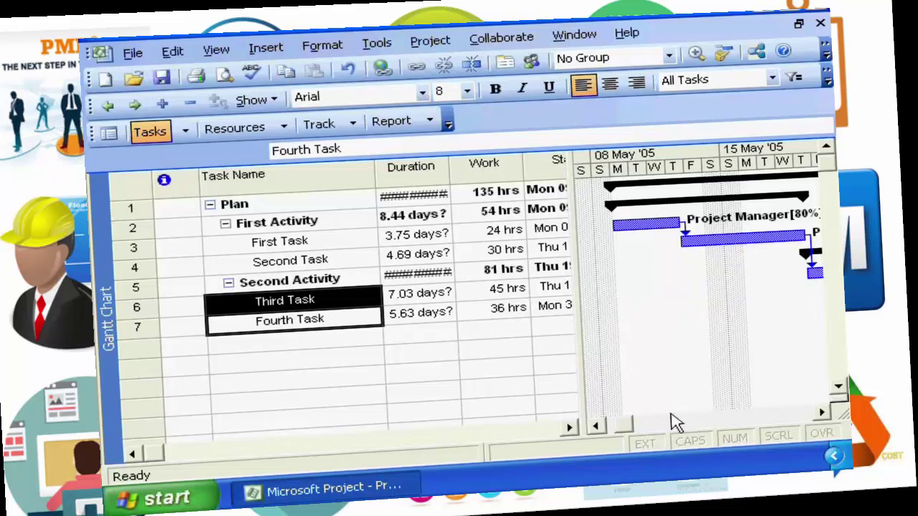
left_click(823, 414)
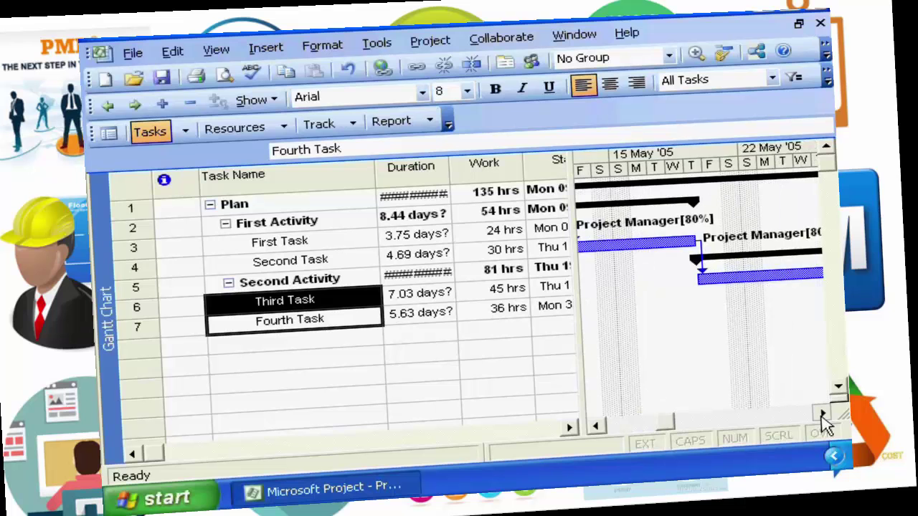
left_click(821, 415)
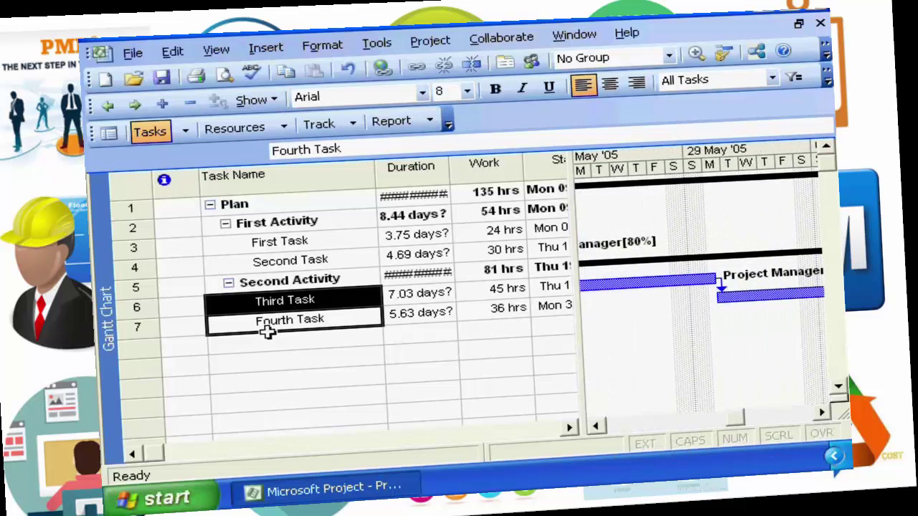
Insert a task named "This is an added task" between Third Task and Fourth Task
left_click(270, 304)
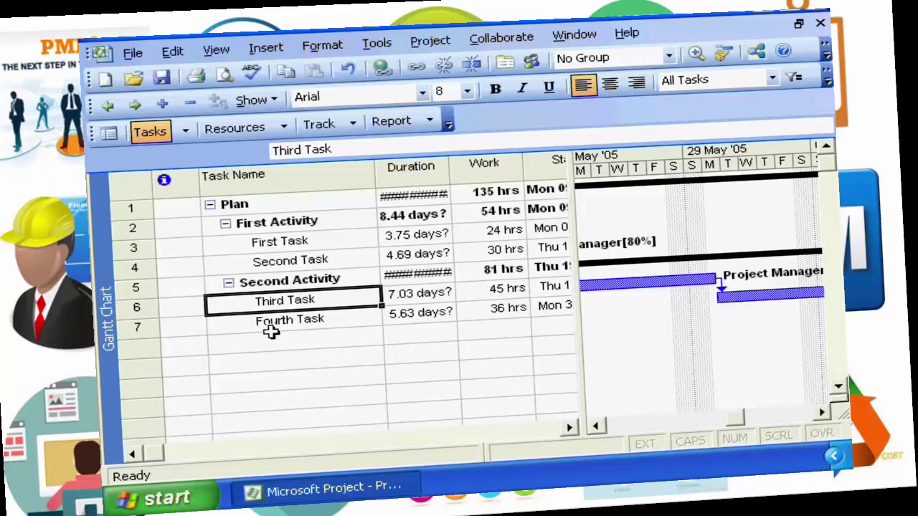
left_click(137, 324)
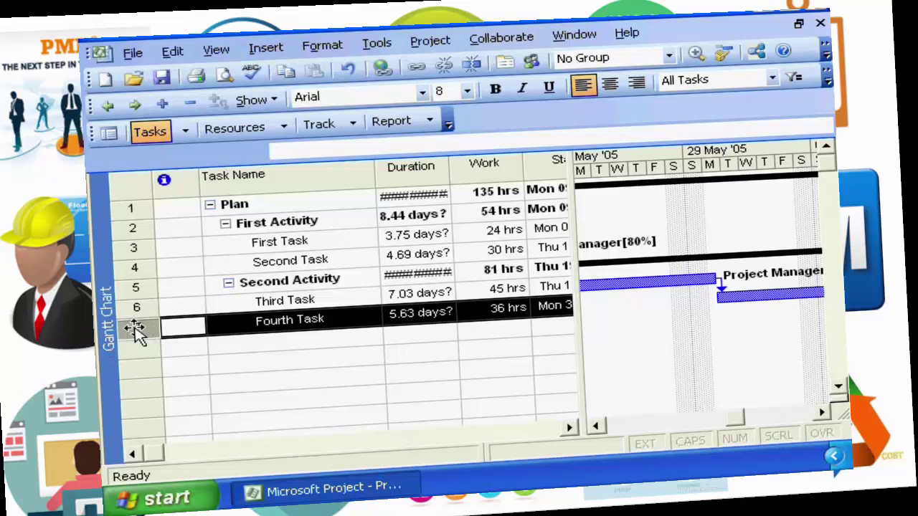
key("Insert")
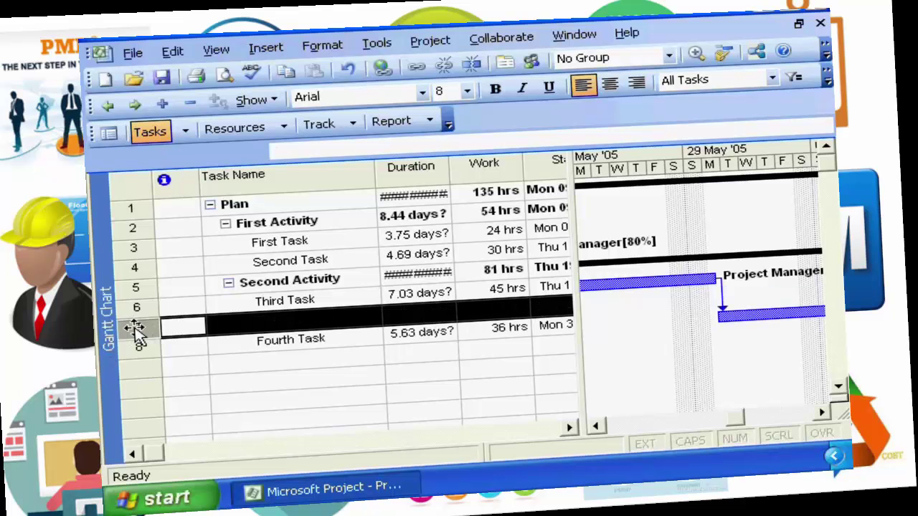
left_click(272, 323)
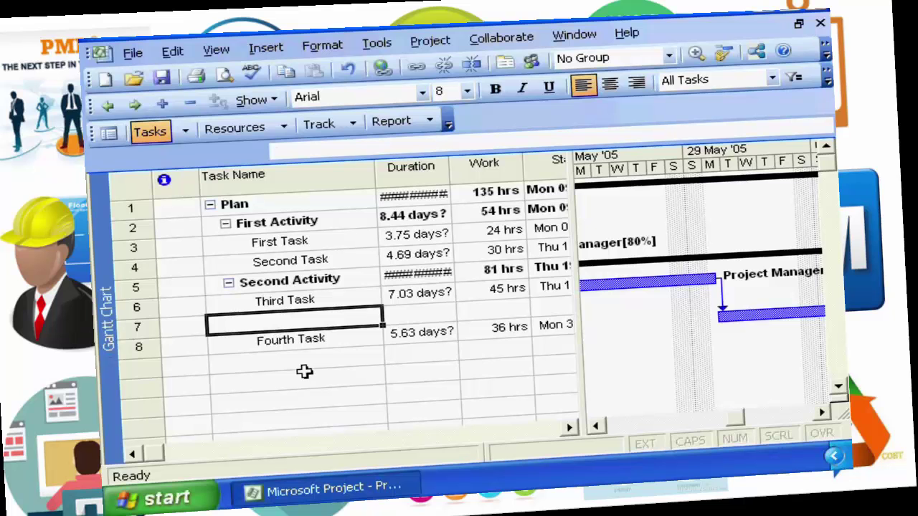
type("Tis")
key("BackSpace")
key("BackSpace")
type("his is")
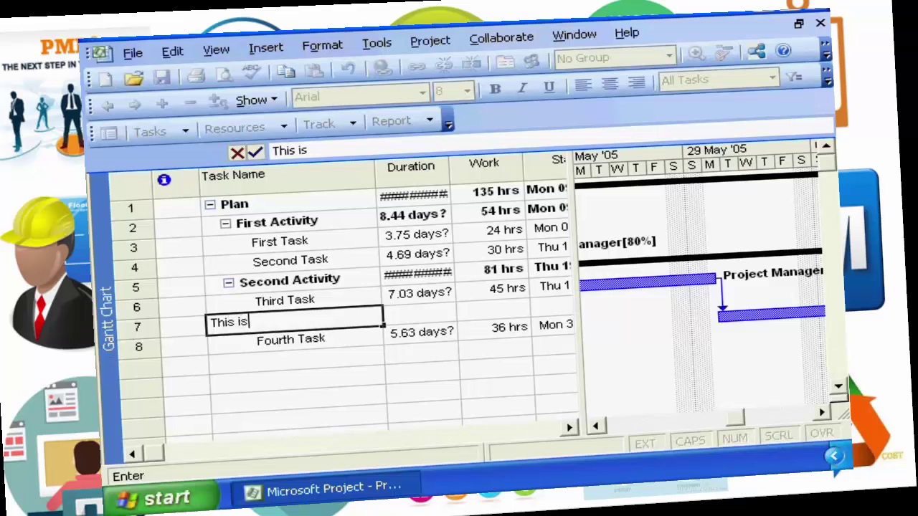
type(" an added ")
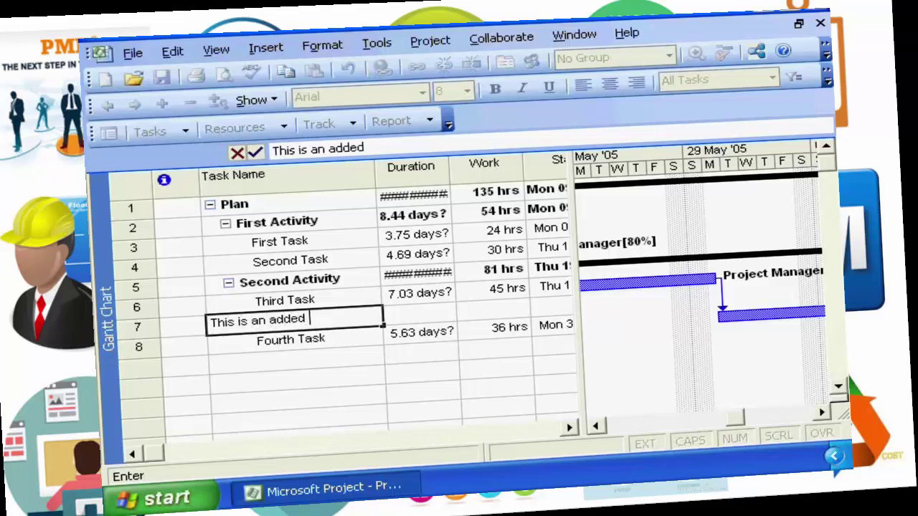
type("task")
key("Return")
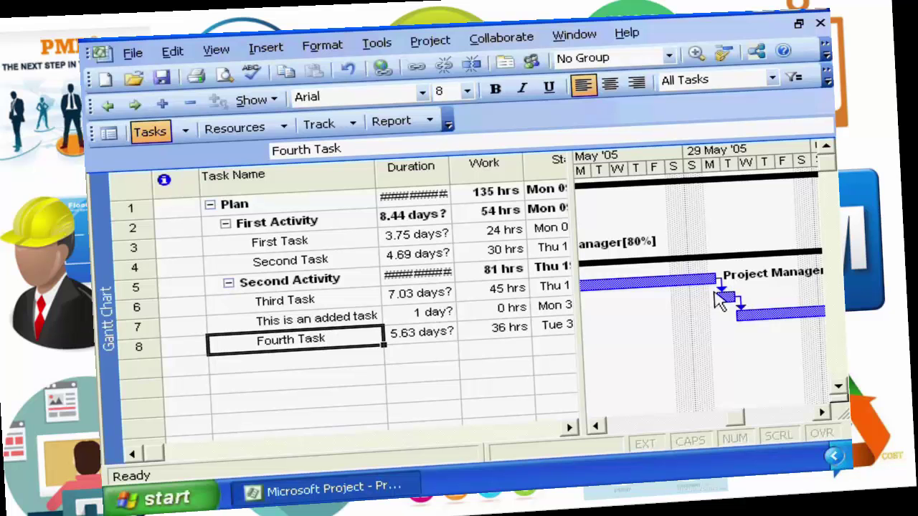
Delete the entire row of the task "This is an added task"
left_click(322, 320)
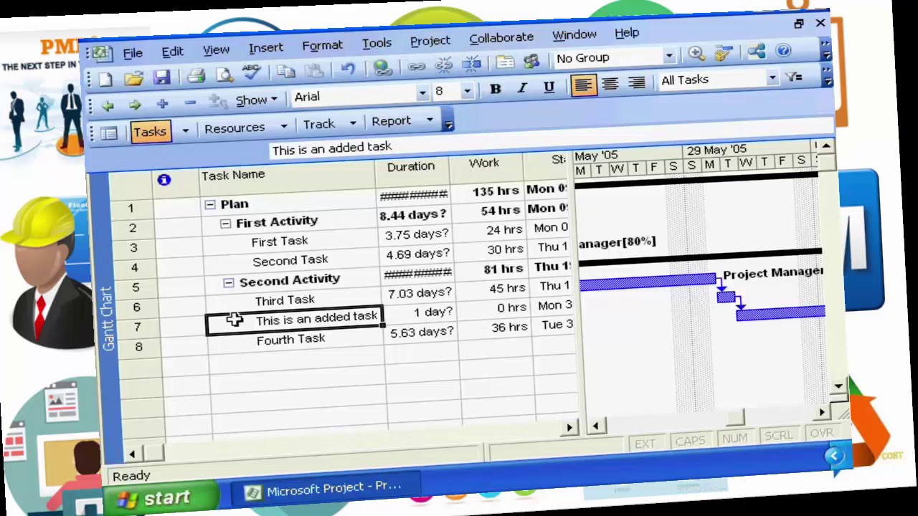
left_click(137, 327)
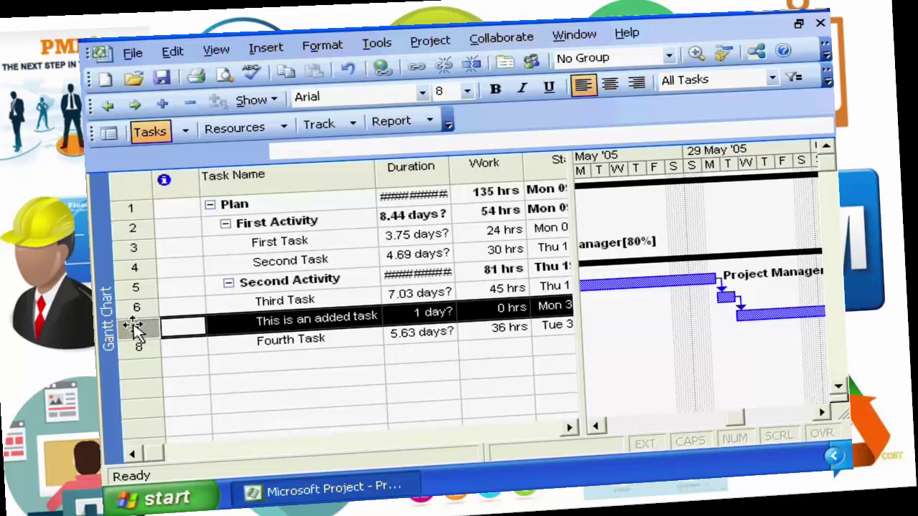
key("Delete")
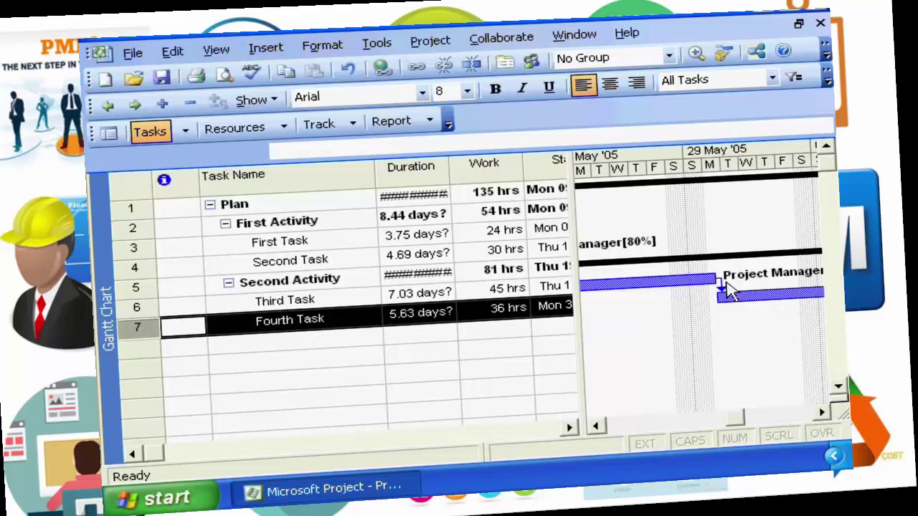
Rename Fourth Task as "Fourth Task Modified" in its task information
left_click(275, 321)
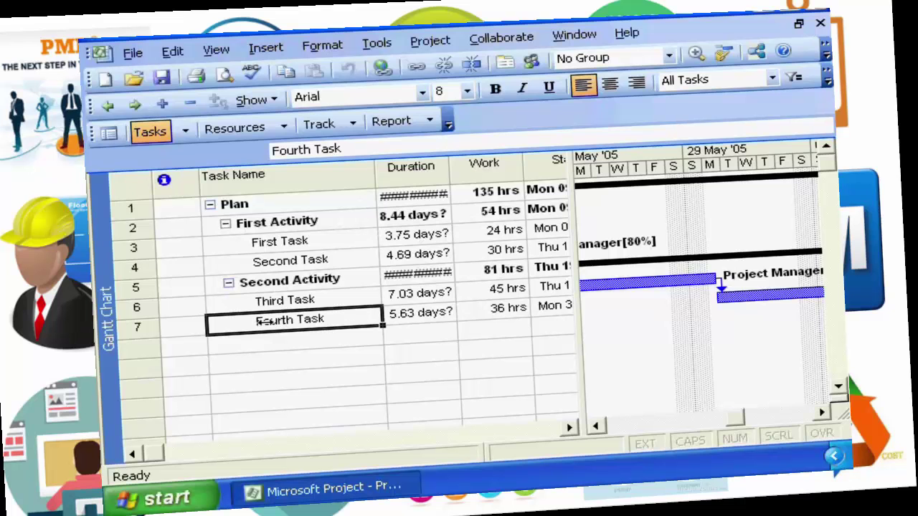
double_click(265, 322)
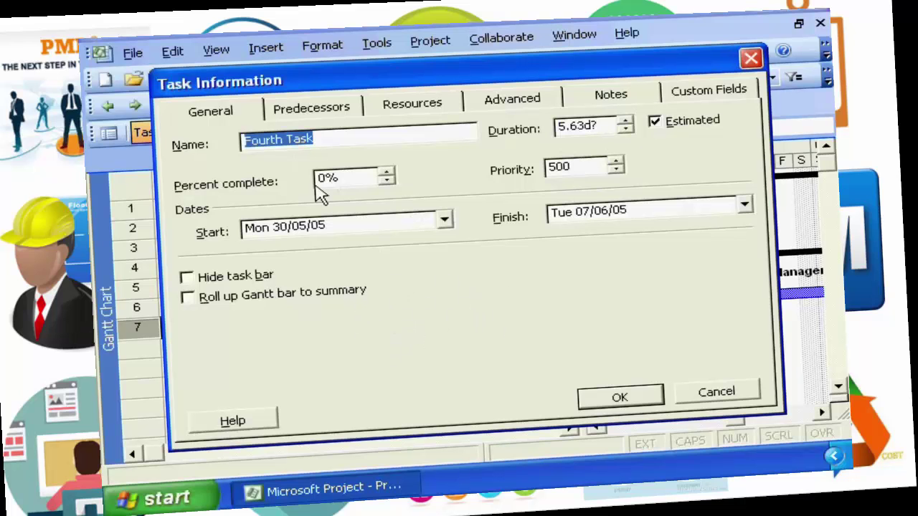
left_click(316, 141)
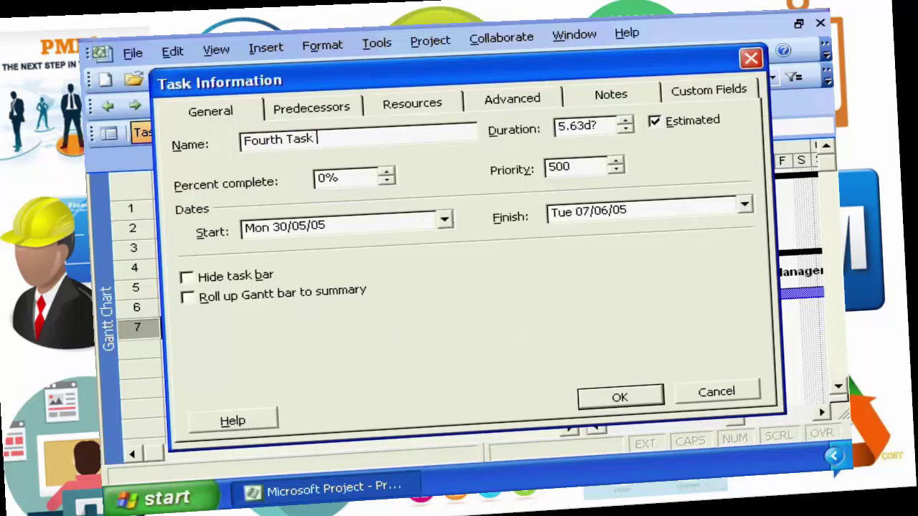
type("N")
type("odified")
Review the modified task's predecessors, assigned resources and advanced settings, keeping Fixed Units as the task type
left_click(316, 109)
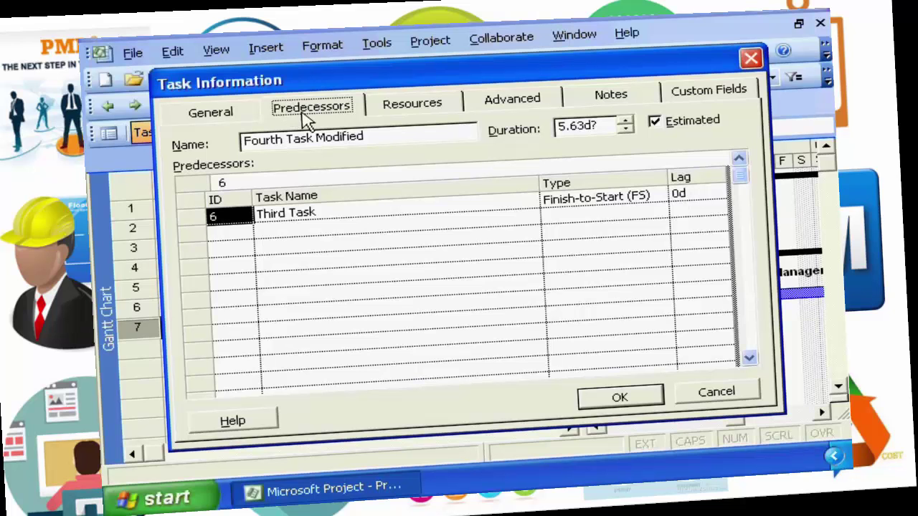
left_click(416, 110)
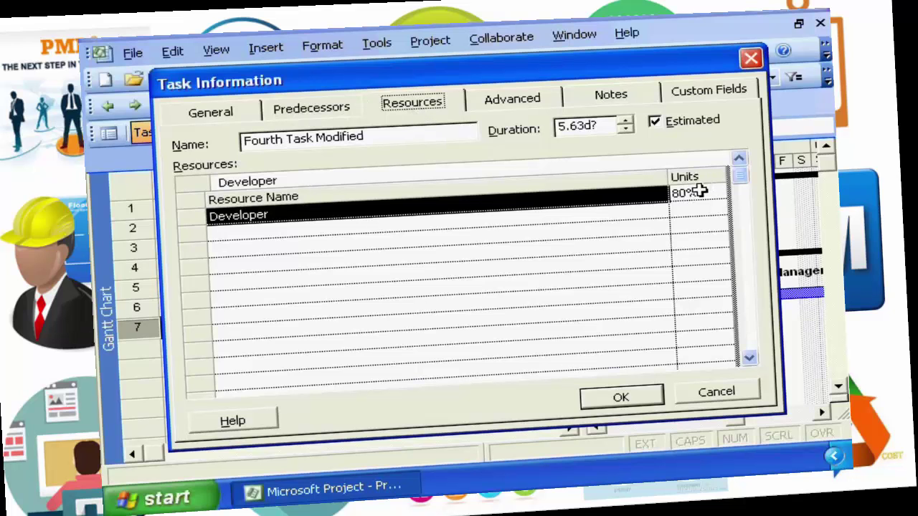
left_click(511, 102)
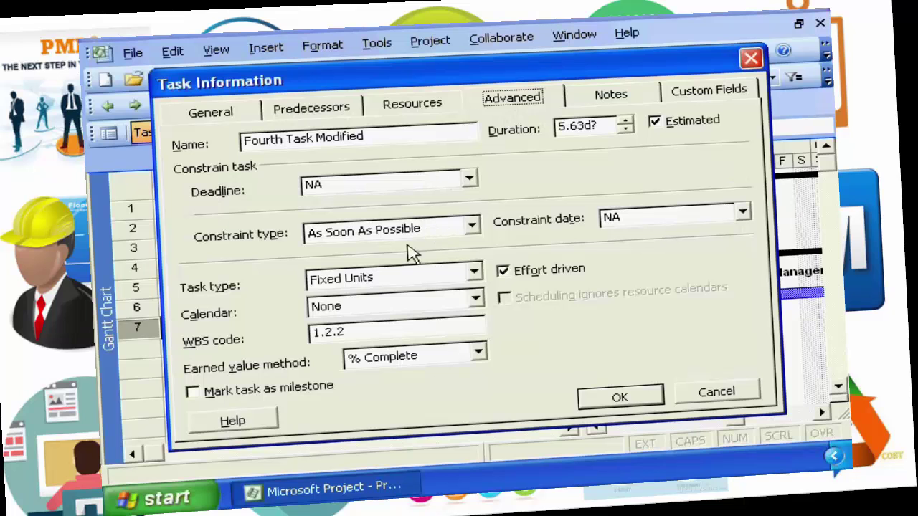
left_click(475, 274)
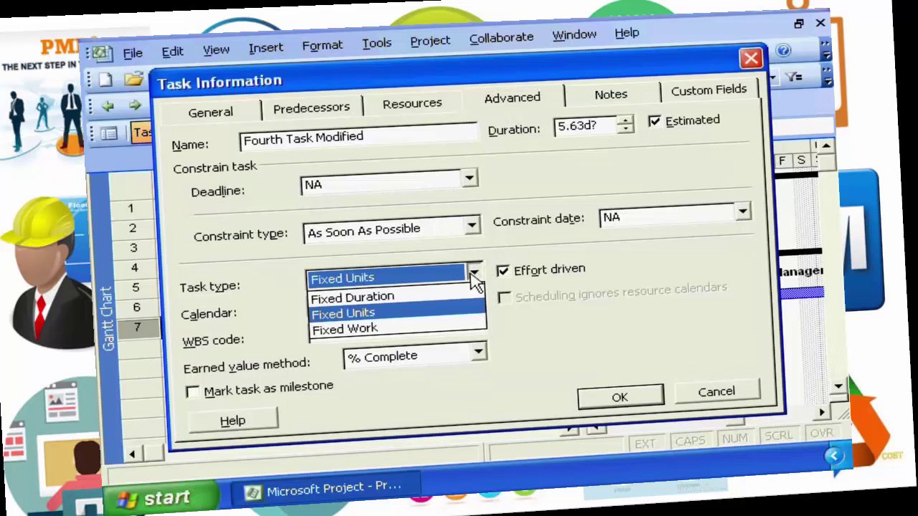
left_click(372, 318)
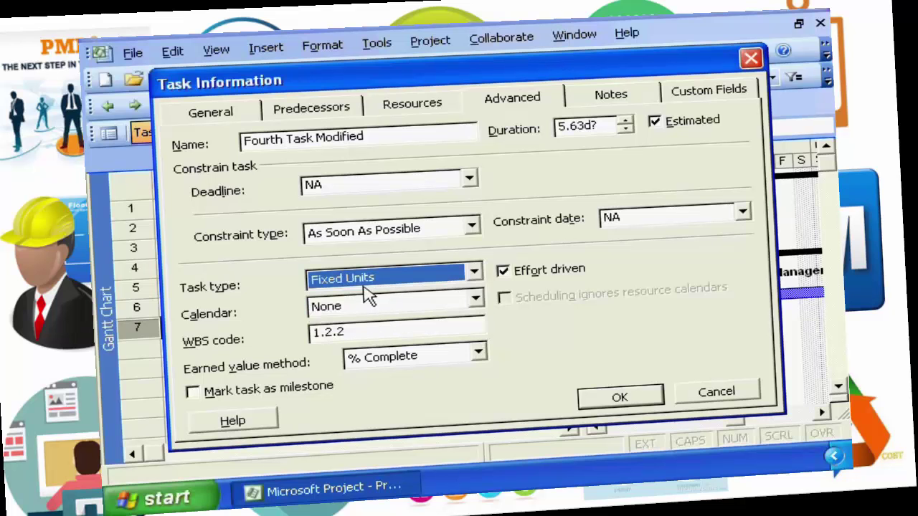
Add the note "Additional information for this task" to the modified task, check its custom fields and apply the changes
left_click(617, 102)
left_click(348, 269)
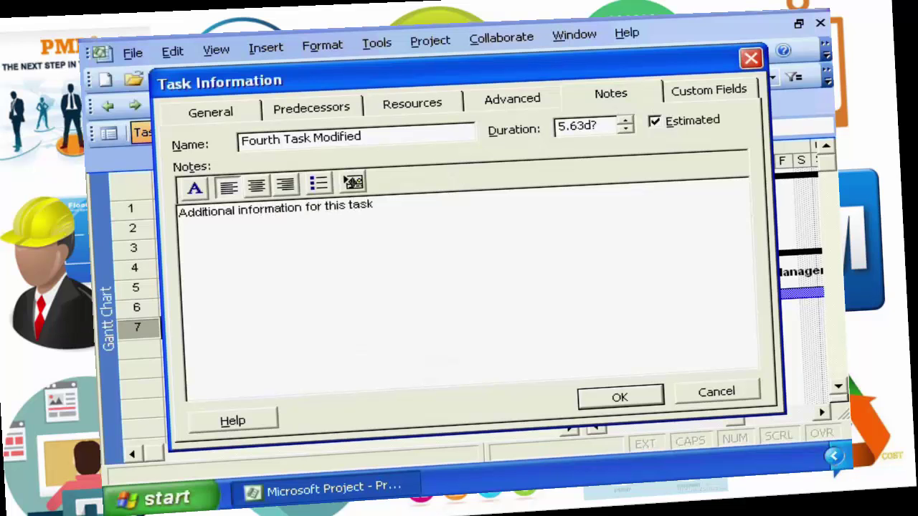
left_click(699, 100)
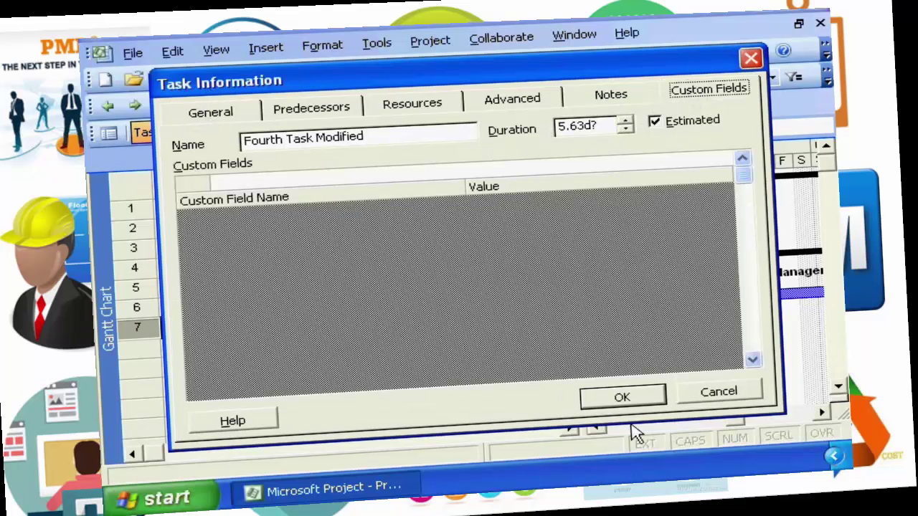
left_click(618, 399)
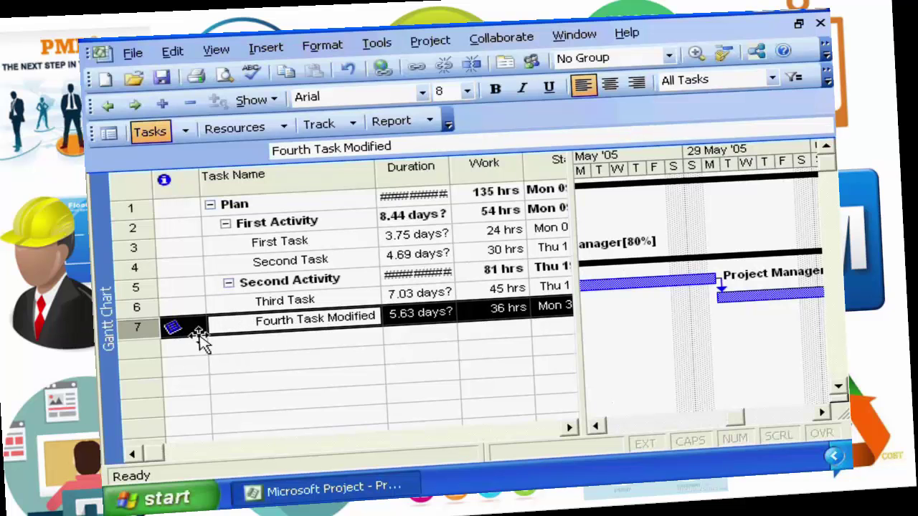
left_click(271, 302)
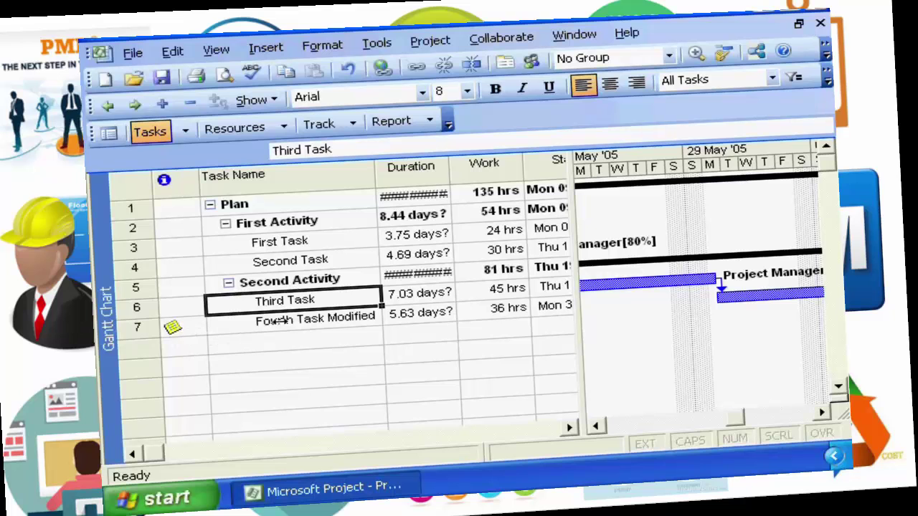
Hide the Duration column from the task table
mouse_move(173, 328)
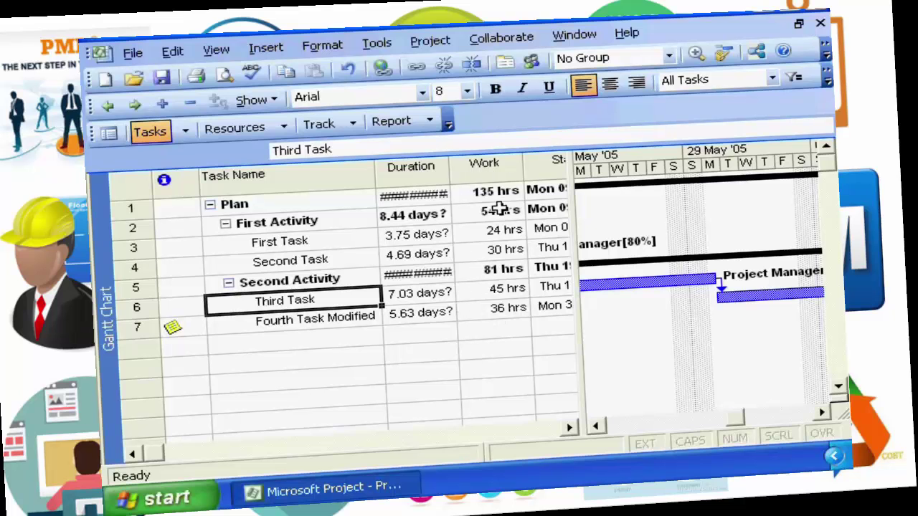
right_click(402, 168)
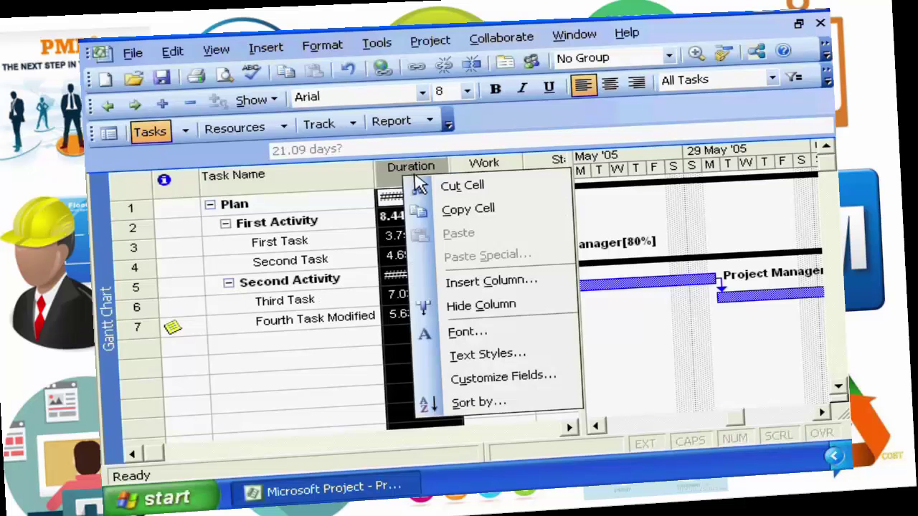
left_click(479, 309)
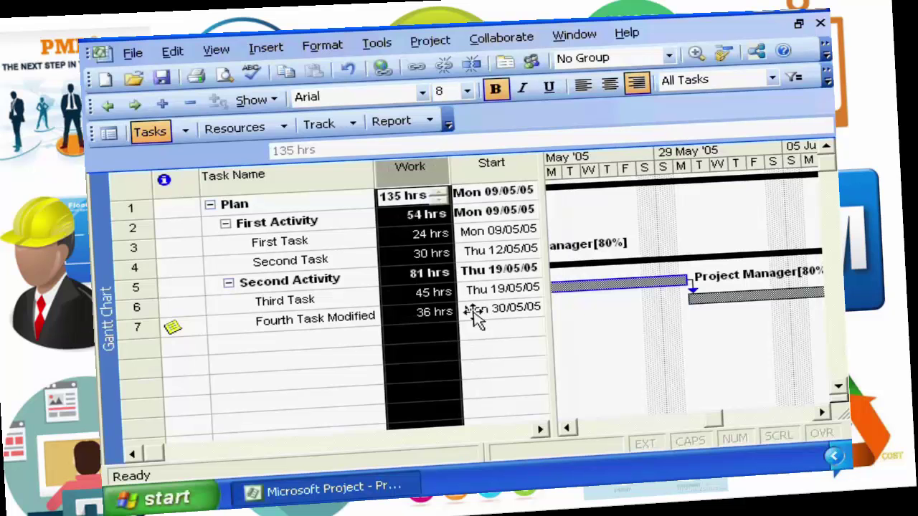
left_click(266, 319)
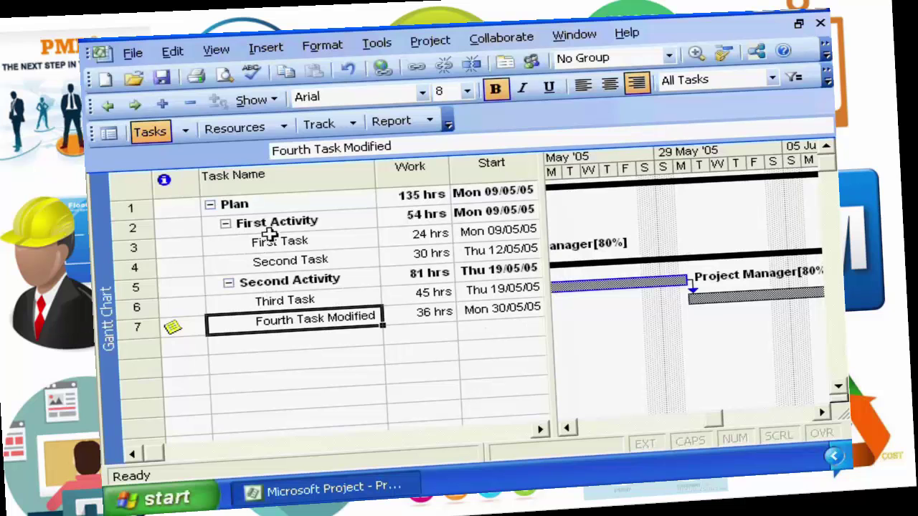
Collapse the subtasks of First Activity and Second Activity and expand both again
left_click(228, 284)
left_click(225, 223)
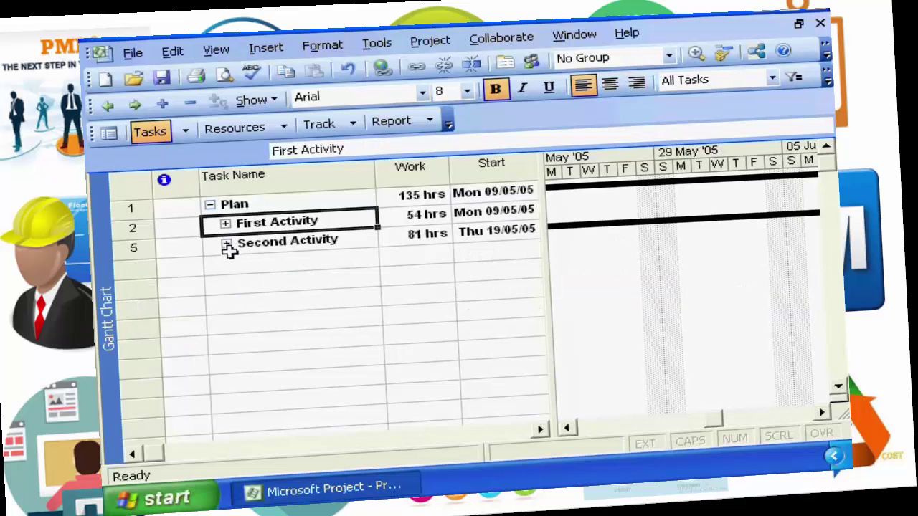
left_click(227, 245)
left_click(225, 223)
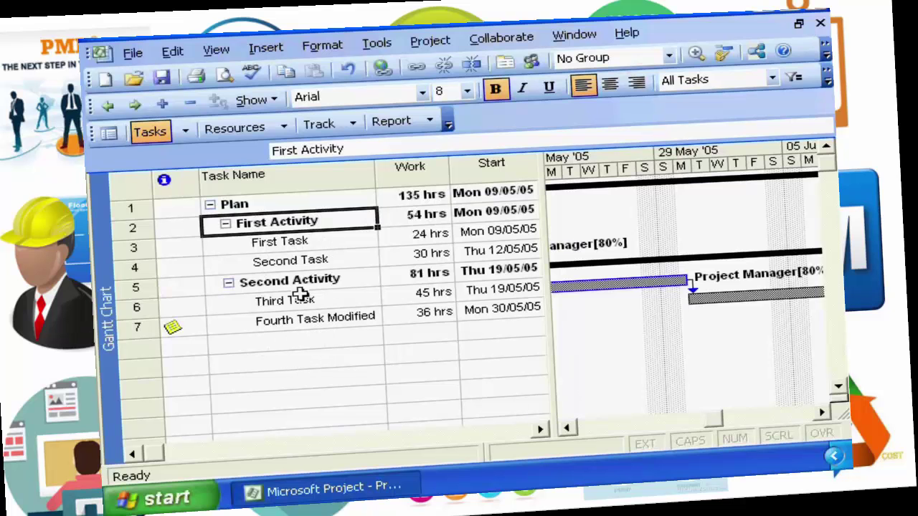
Show the task outline at Outline Level 1, Outline Level 2 and finally Outline Level 3
left_click(273, 103)
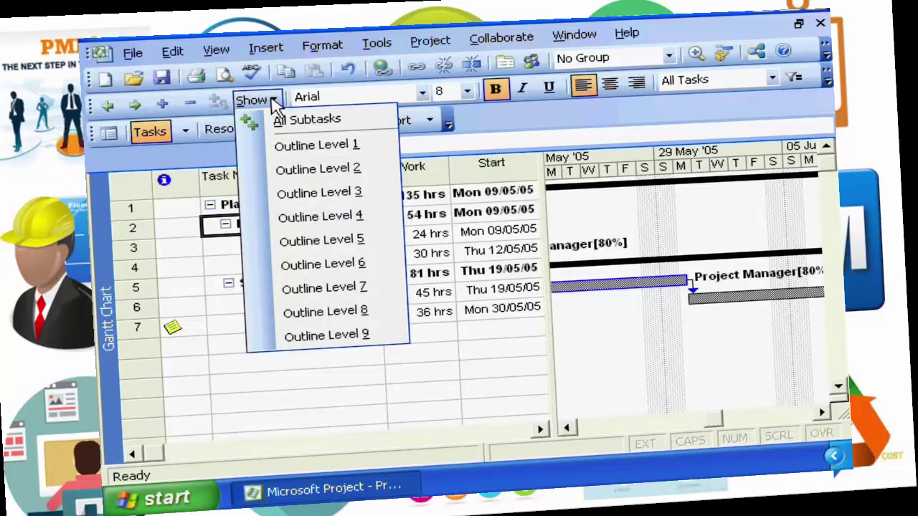
left_click(313, 147)
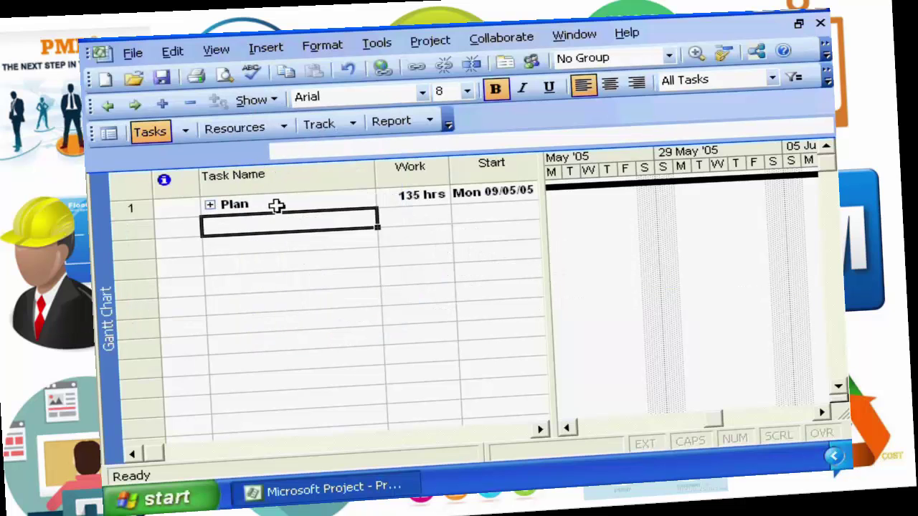
left_click(274, 102)
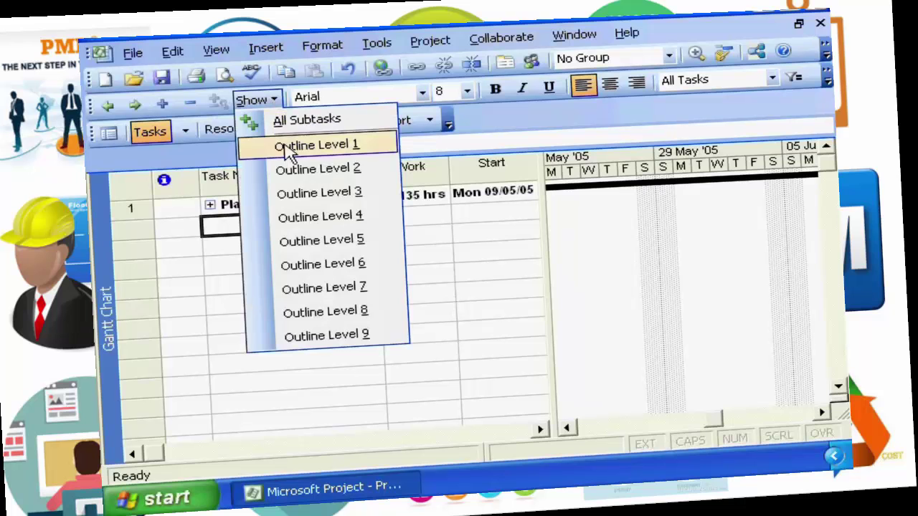
left_click(299, 169)
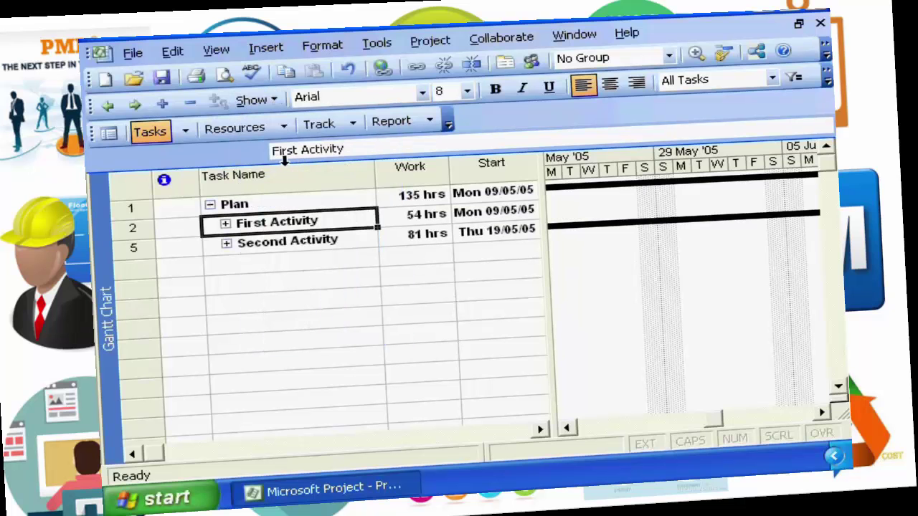
left_click(274, 100)
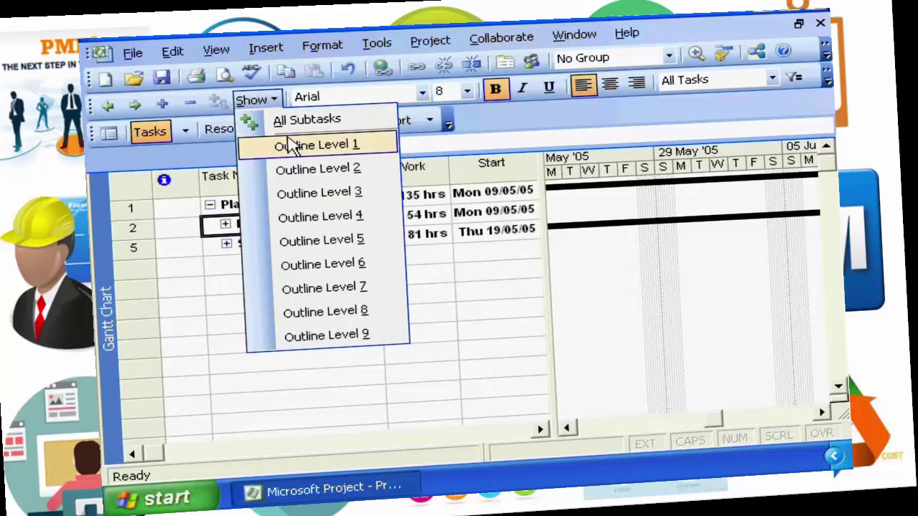
left_click(310, 194)
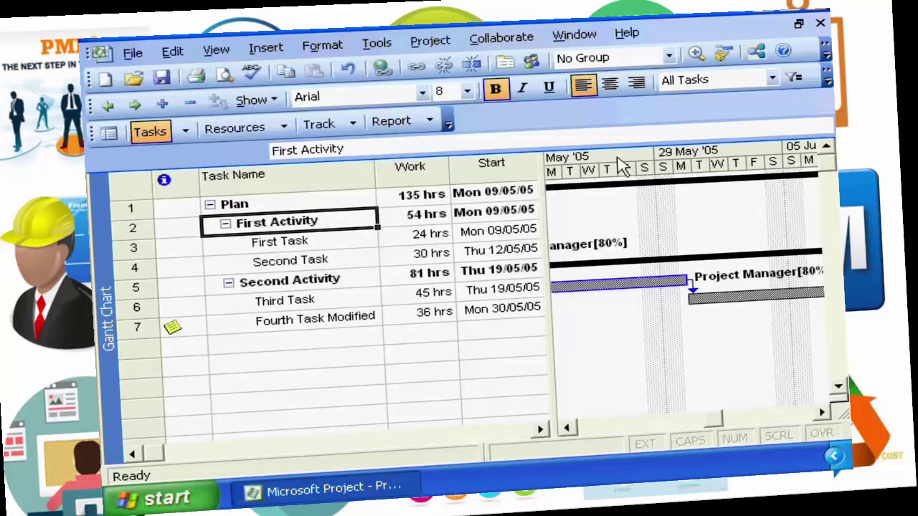
Set the Gantt timescale's bottom tier to Weeks units with the label format "Sun 27"
right_click(687, 159)
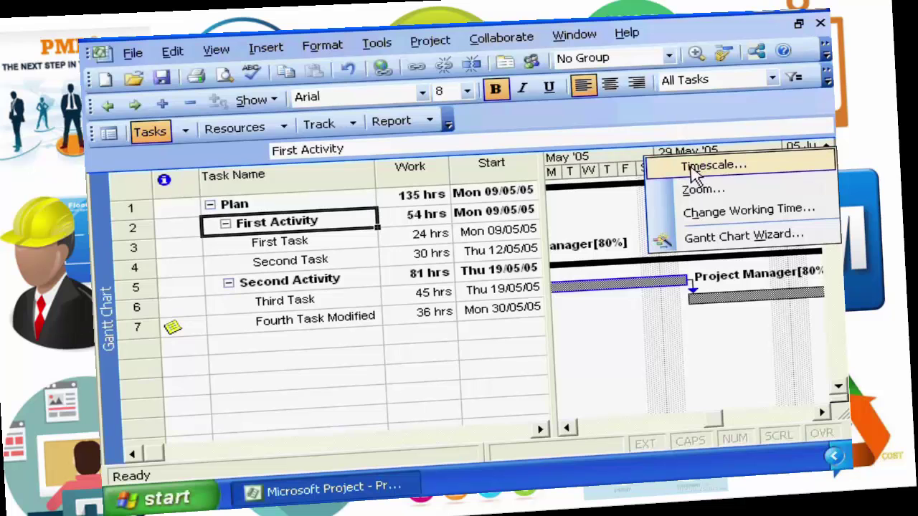
left_click(694, 167)
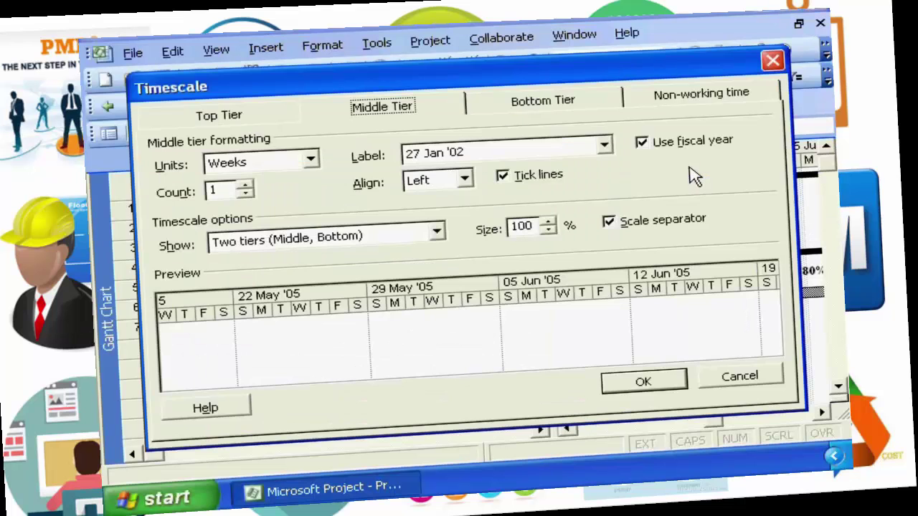
left_click(545, 108)
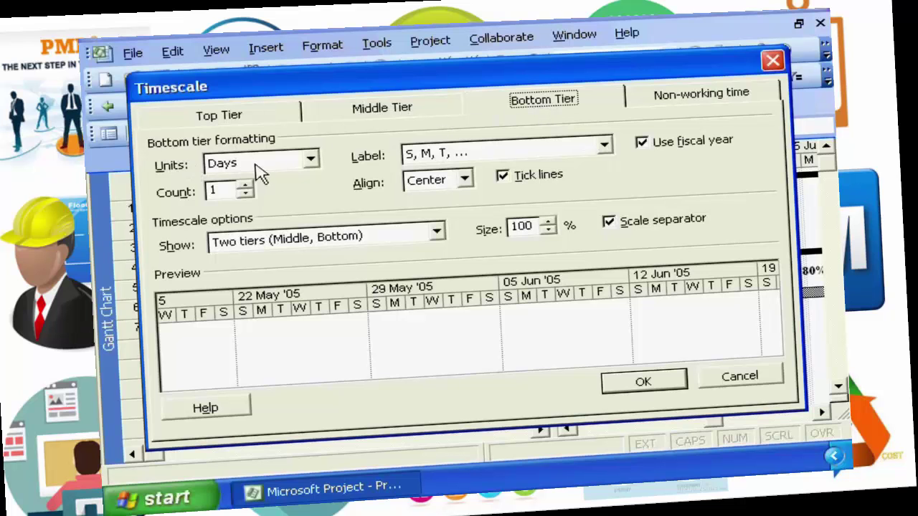
left_click(311, 162)
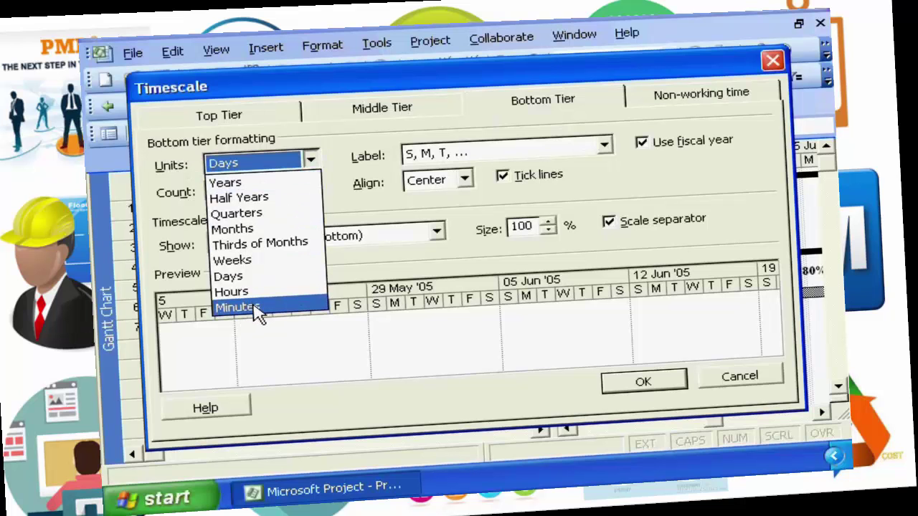
left_click(235, 261)
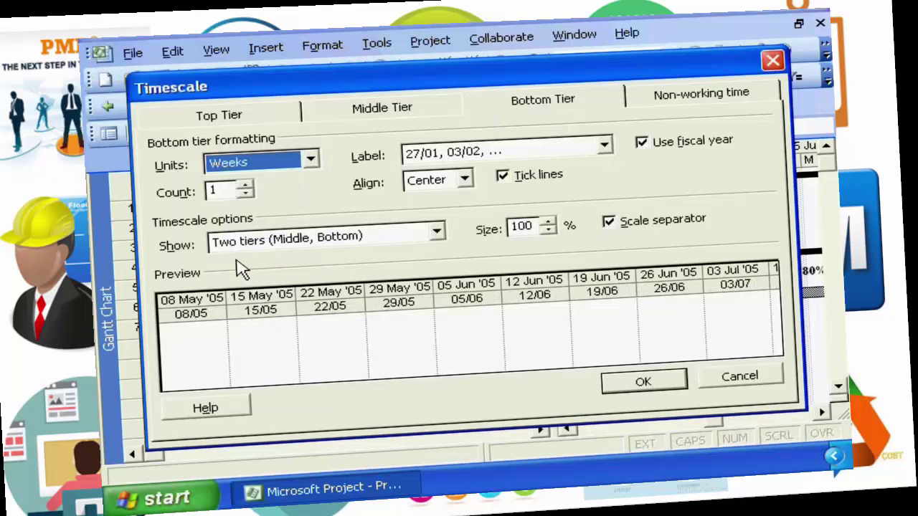
left_click(605, 148)
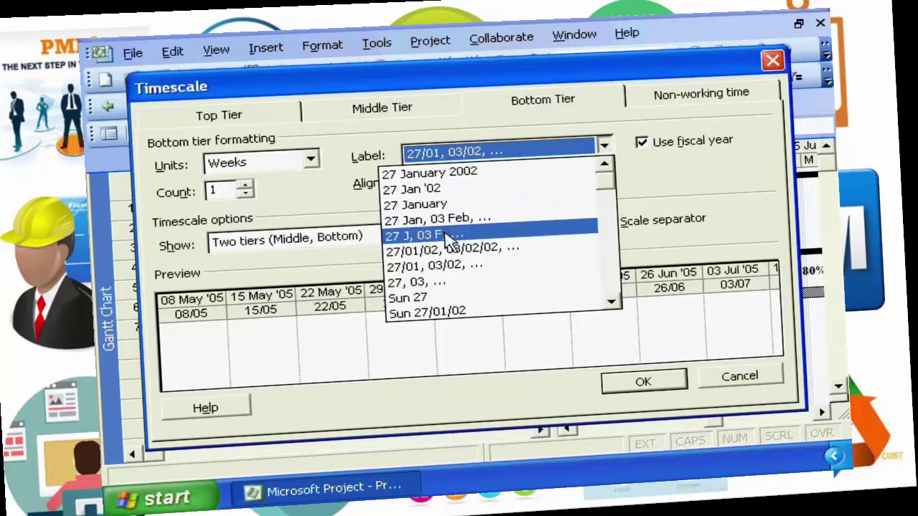
left_click(410, 299)
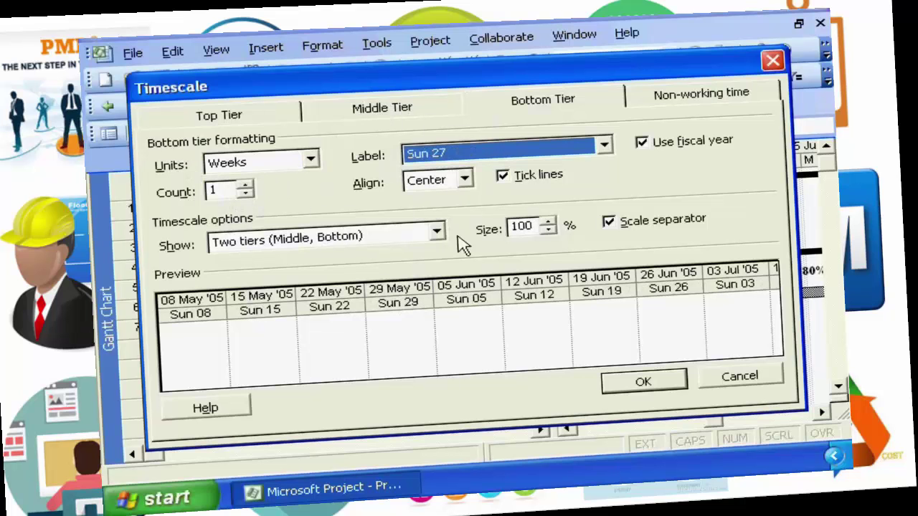
Set the timescale's middle tier to Months with the label "Month 1, Month 2, ... (From Start)" and apply the timescale to the Gantt chart
left_click(384, 109)
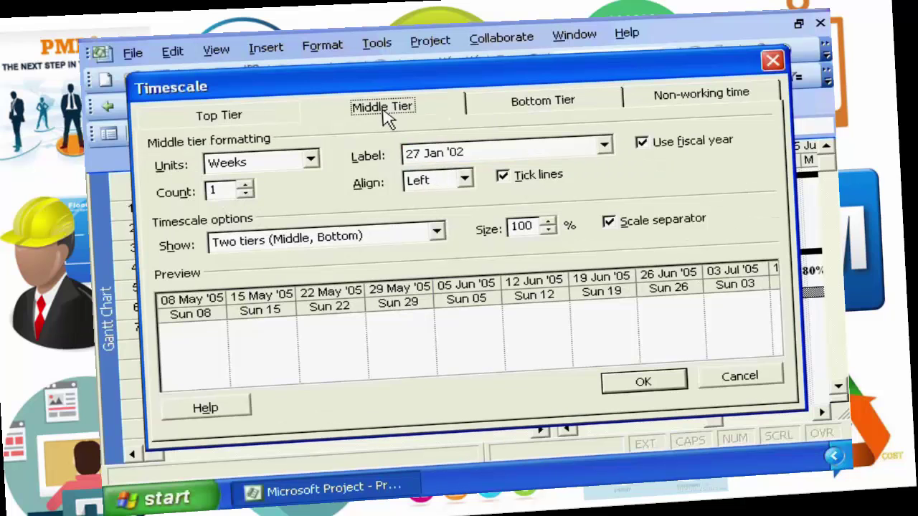
left_click(313, 162)
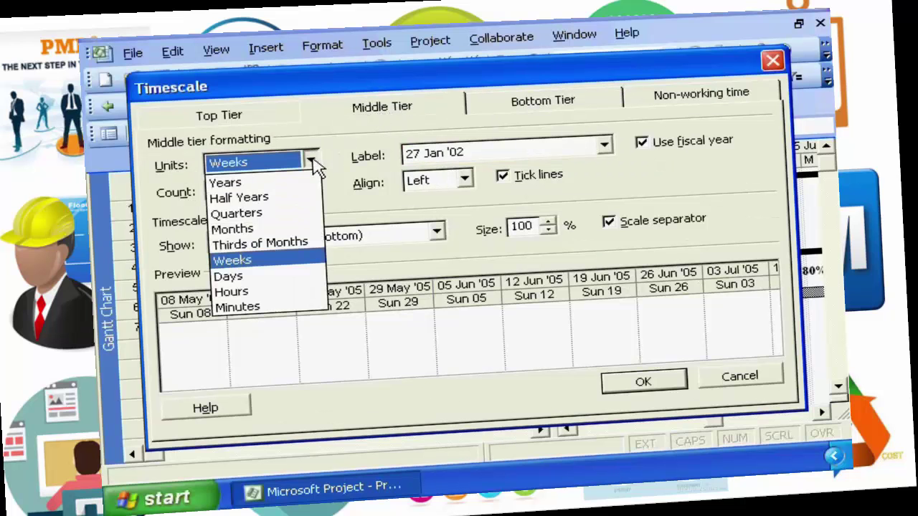
left_click(253, 229)
left_click(604, 146)
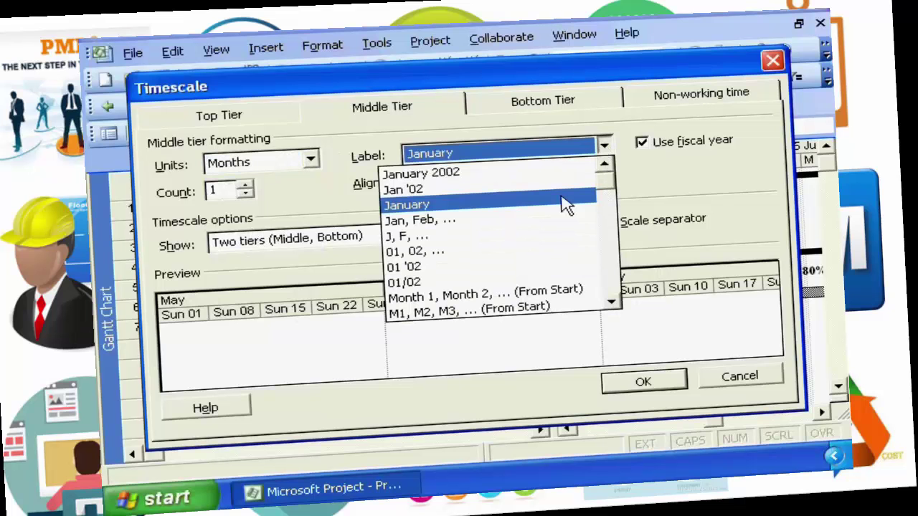
left_click(433, 296)
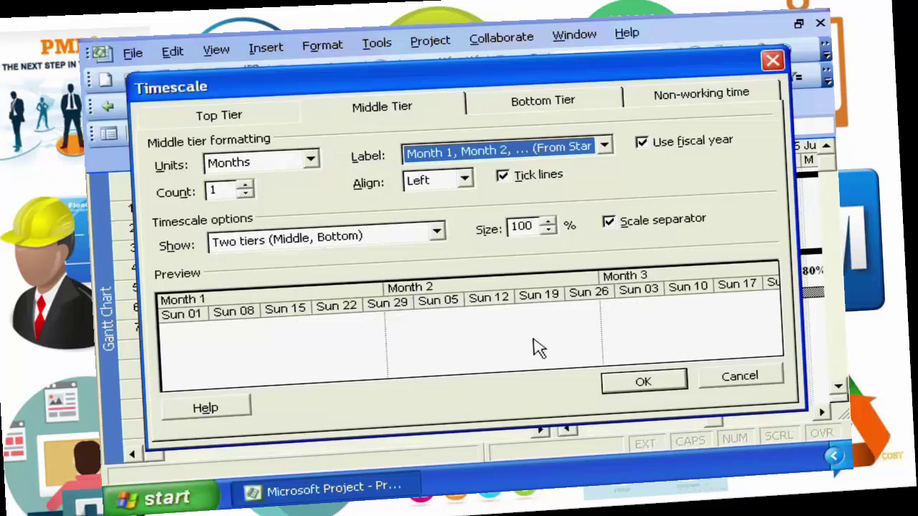
left_click(641, 382)
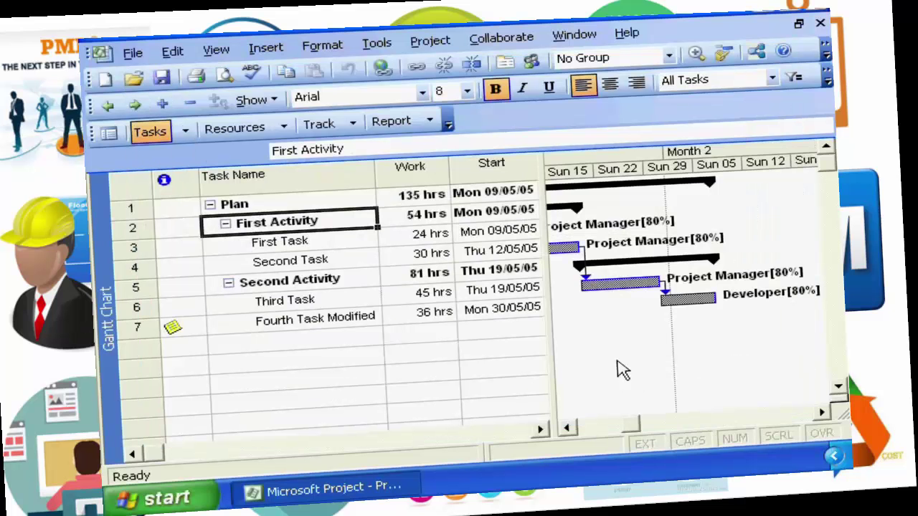
left_click(567, 427)
left_click(568, 426)
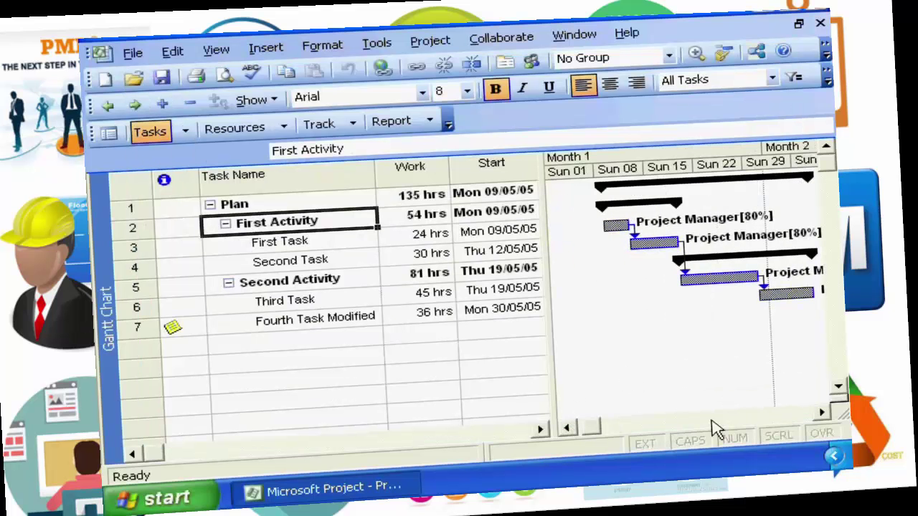
left_click(820, 414)
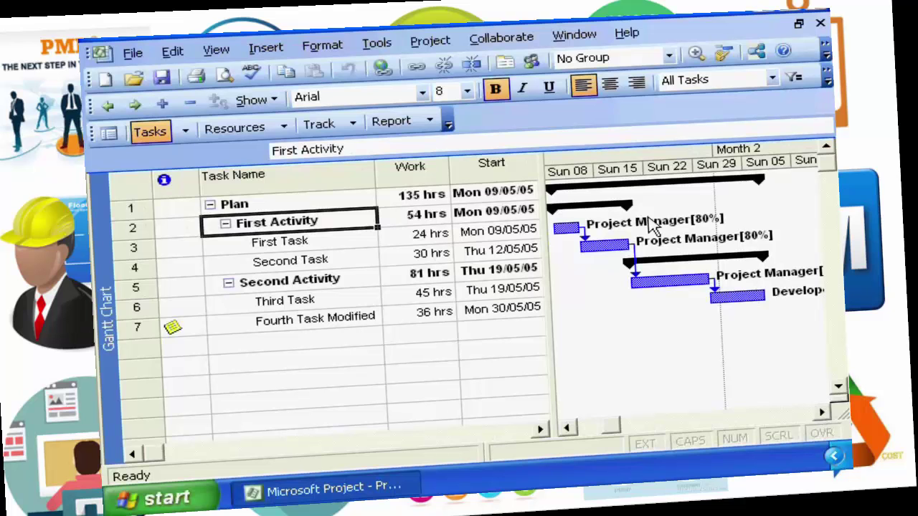